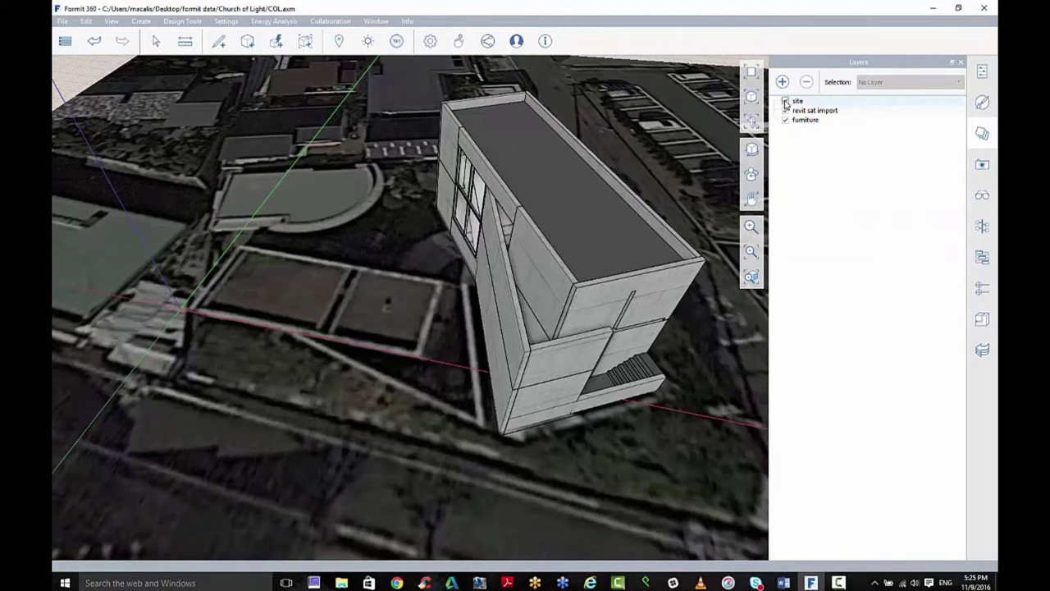
# Play the slide's embedded FormIt modelling video, pausing and resuming it through the building footprint and wall outline sections
pyautogui.moveTo(289, 505)
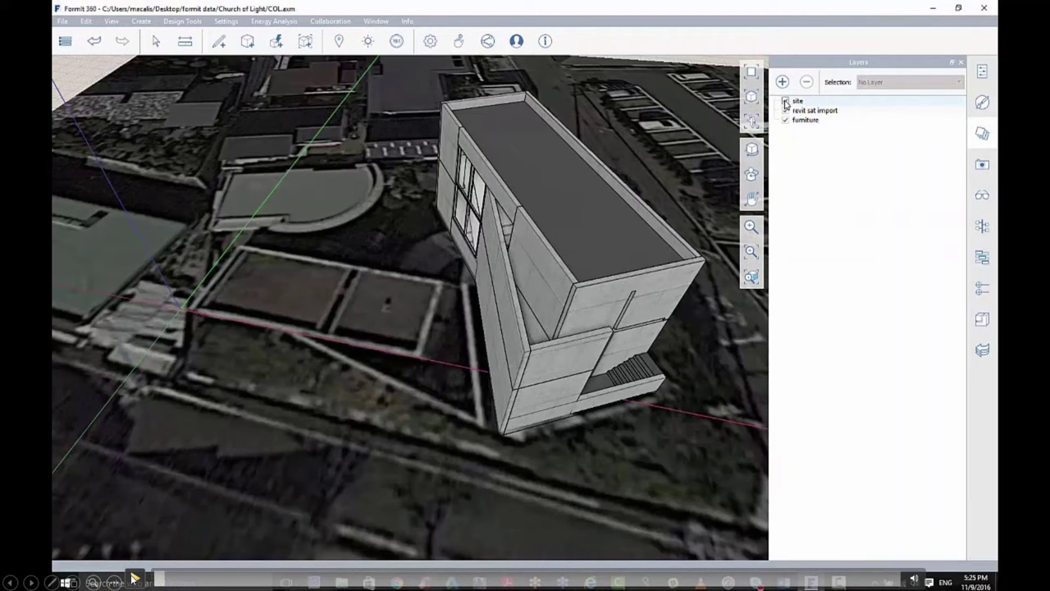
pyautogui.click(134, 579)
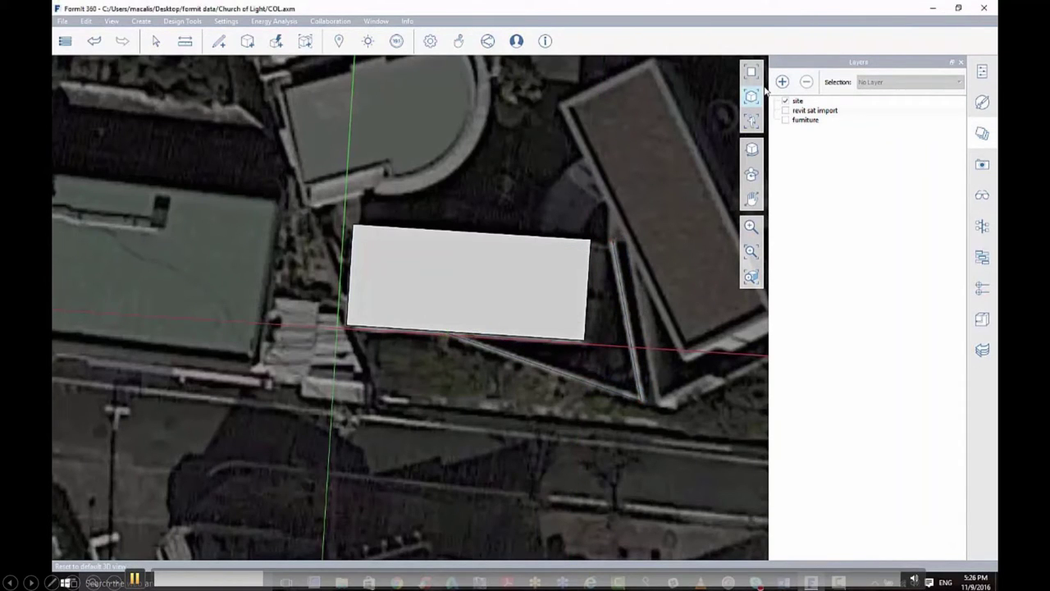
pyautogui.click(135, 578)
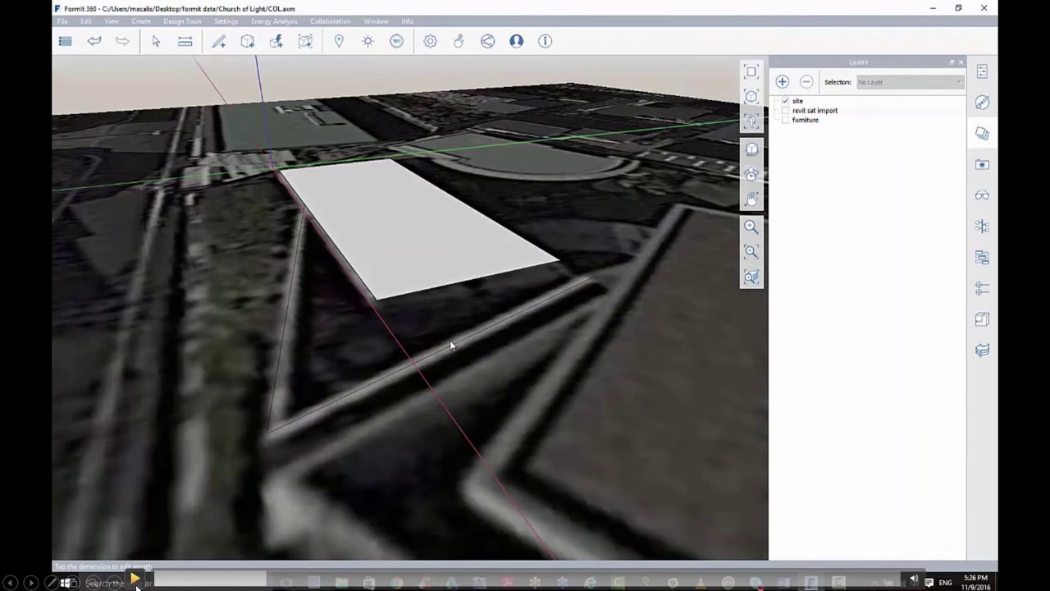
pyautogui.click(135, 579)
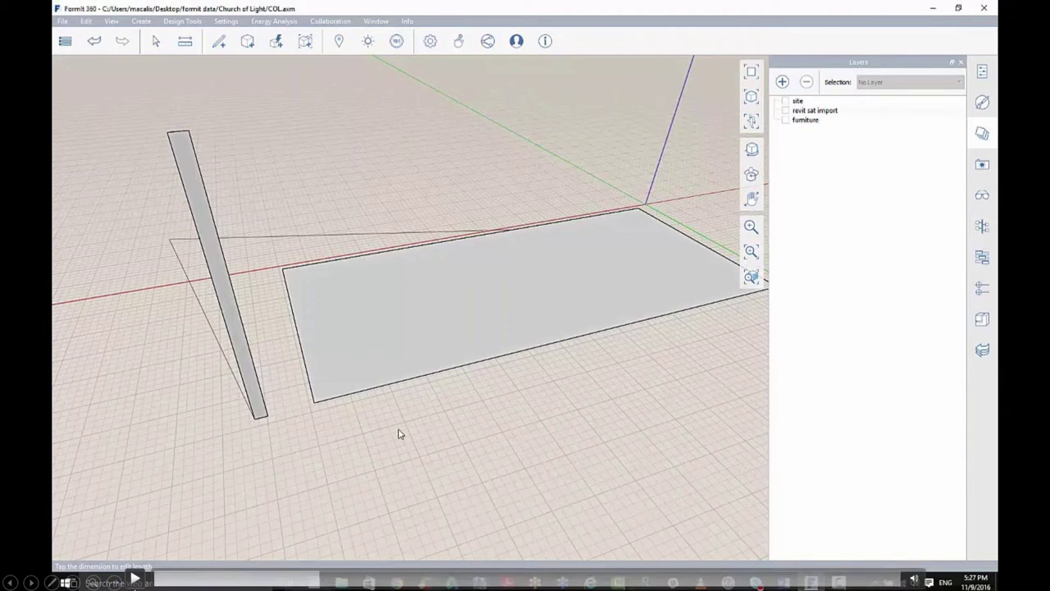
pyautogui.click(135, 582)
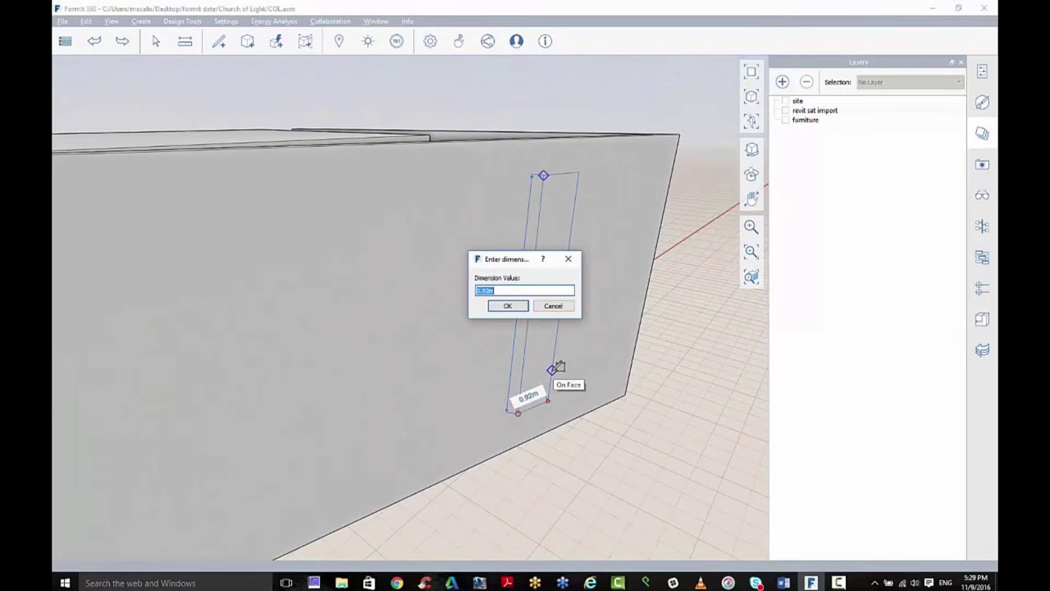
# Set the width of the tall slot rectangle on the wall face to 0.5 m
pyautogui.write('0.5')
pyautogui.press('Return')
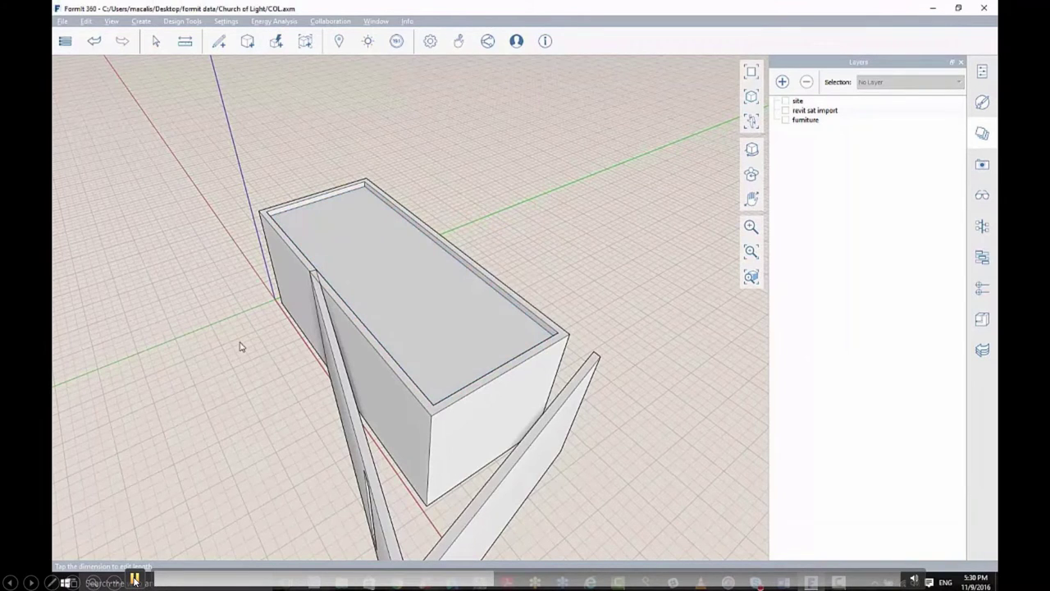
# Sketch a rectangle with a 3 m base on the wall face near the origin and cut it out as an opening
pyautogui.moveTo(240, 346); pyautogui.dragTo(351, 325, button='middle')
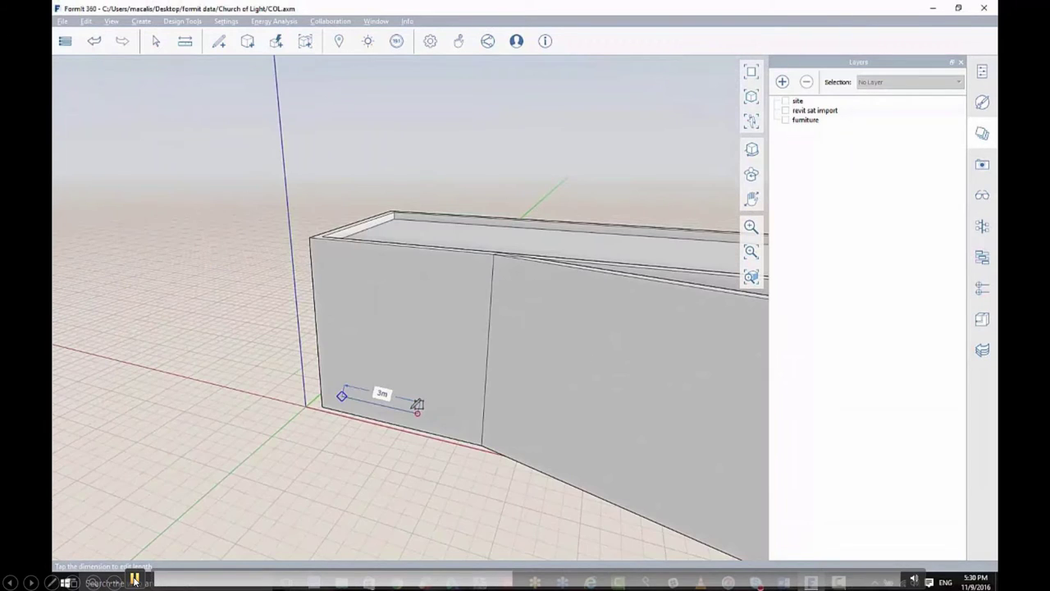
pyautogui.moveTo(414, 402); pyautogui.dragTo(371, 330)
pyautogui.moveTo(370, 330); pyautogui.dragTo(346, 423, button='middle')
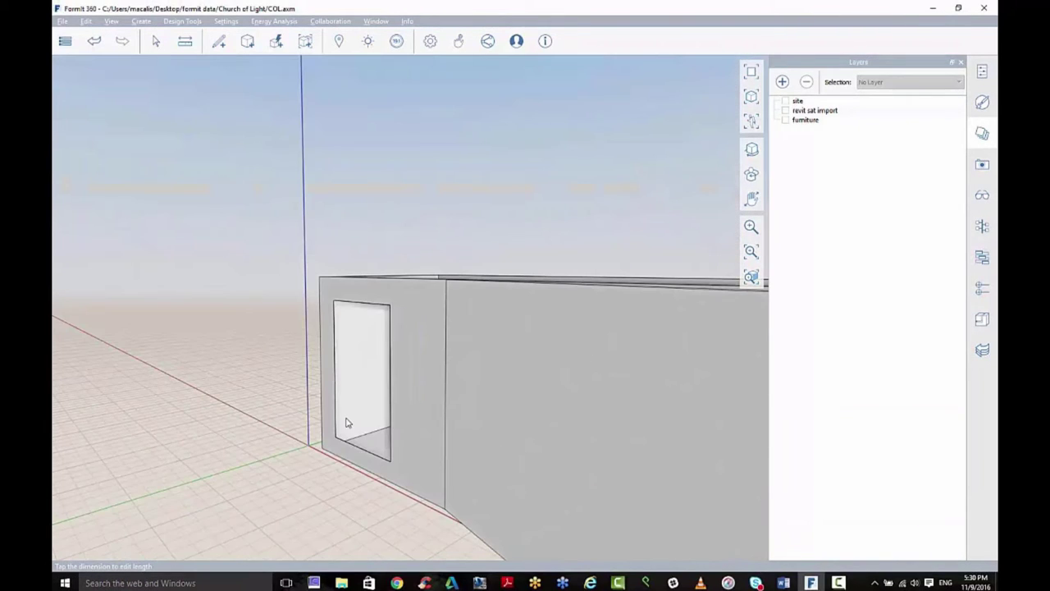
pyautogui.moveTo(172, 183); pyautogui.dragTo(680, 543)
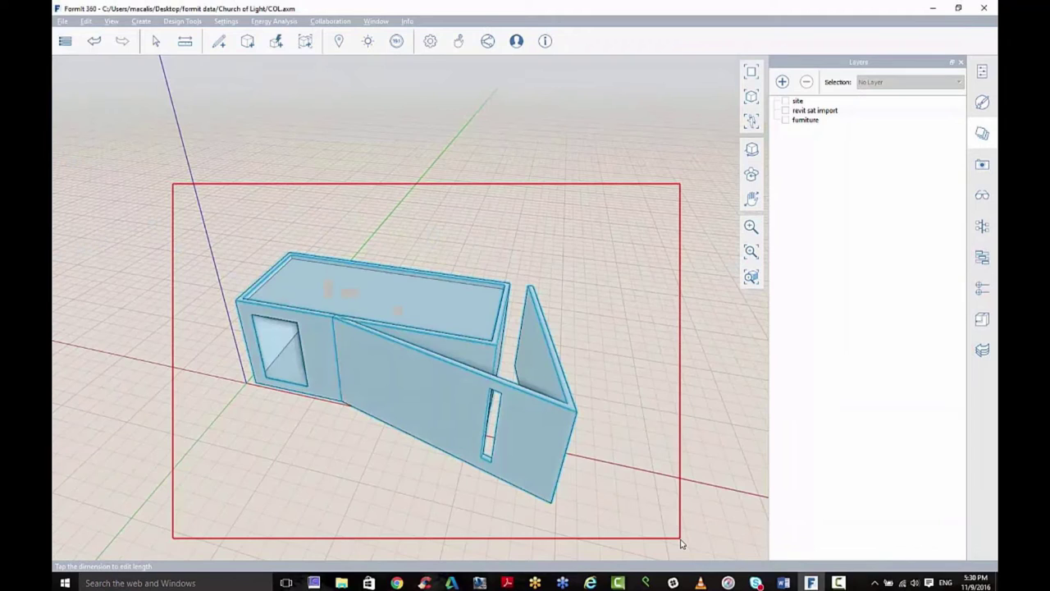
pyautogui.press('Escape')
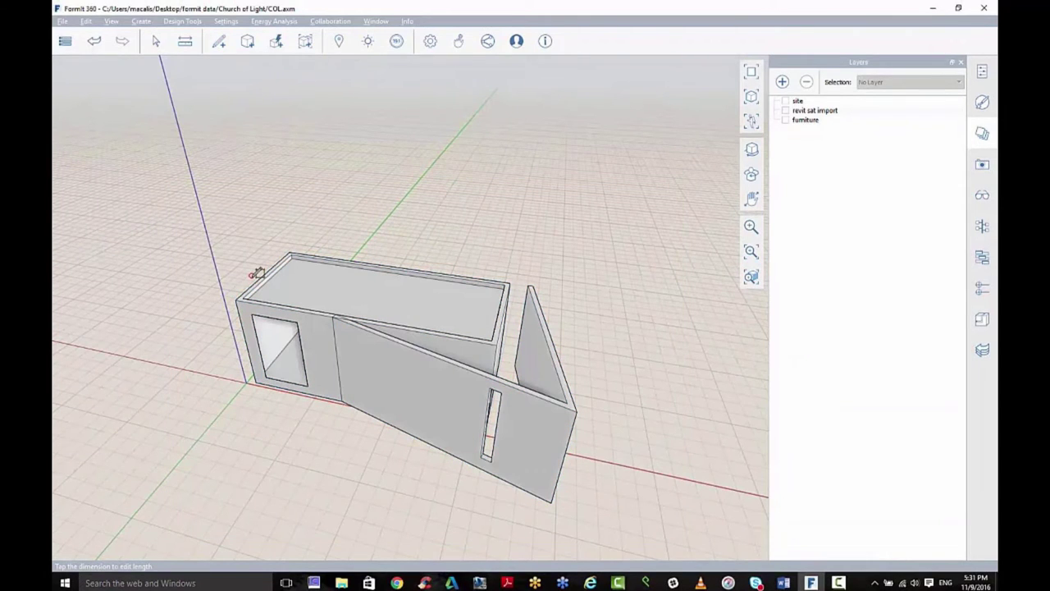
pyautogui.rightClick(310, 255)
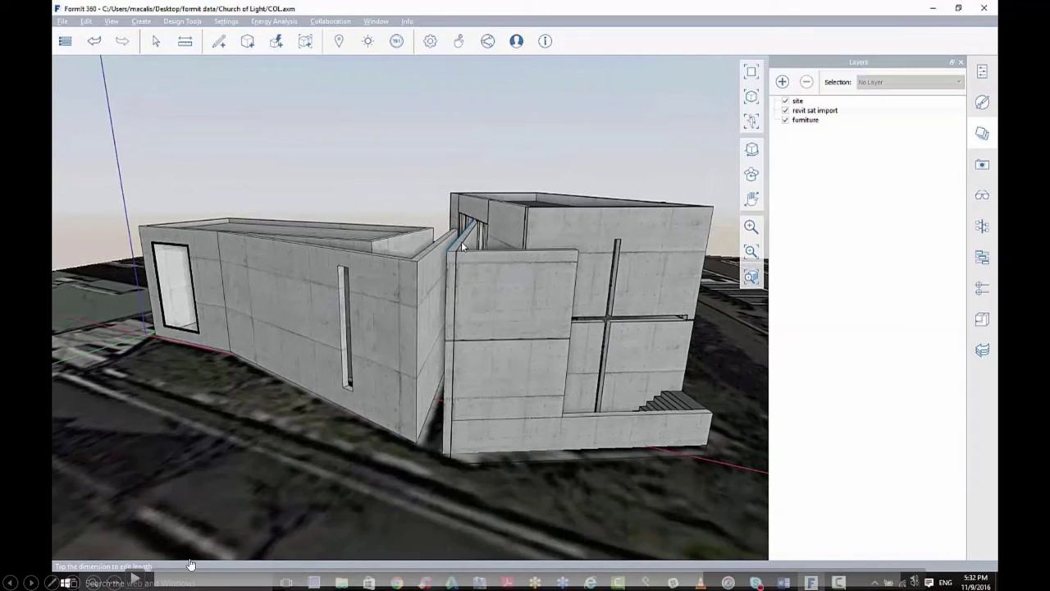
# Resume the embedded video to review the textured concrete building model with its cast shadow
pyautogui.click(135, 581)
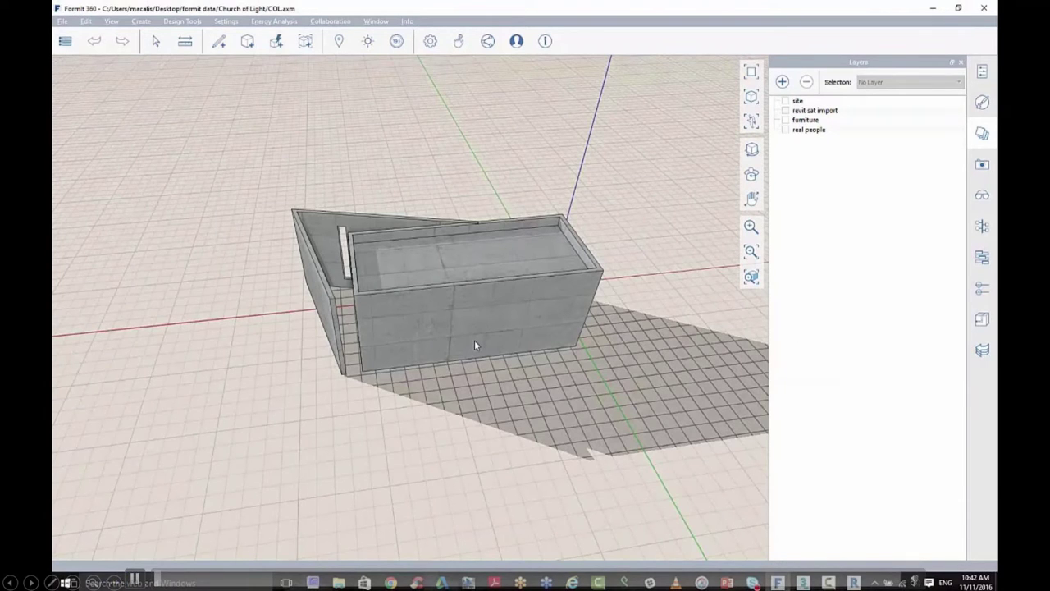
pyautogui.moveTo(916, 564)
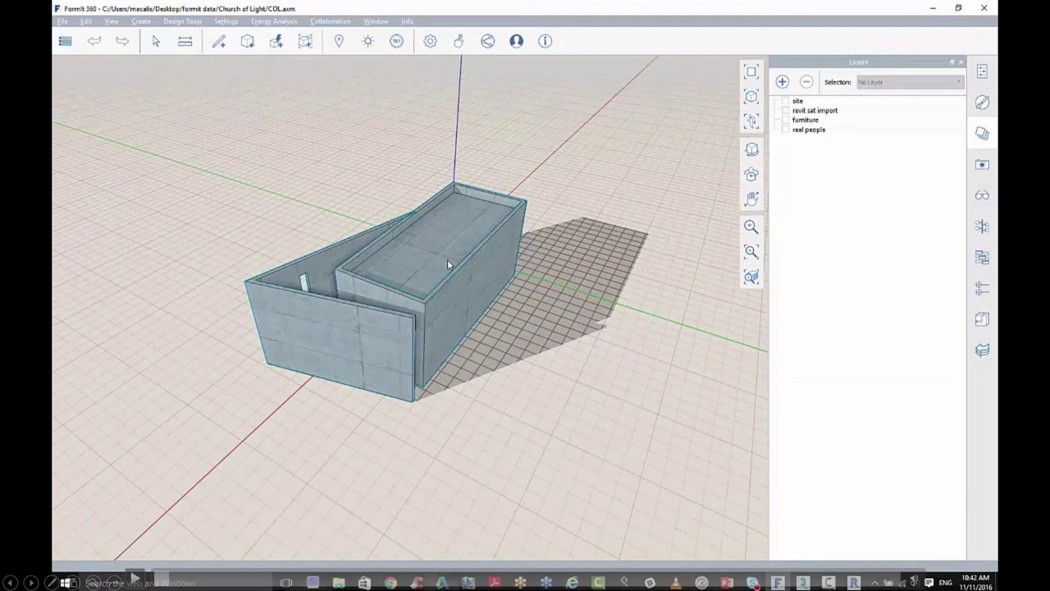
# Switch to Chrome, search for "autodesk anz youtube" in a new tab and open the Autodesk ANZ YouTube channel
pyautogui.hotkey('alt', 'Tab')
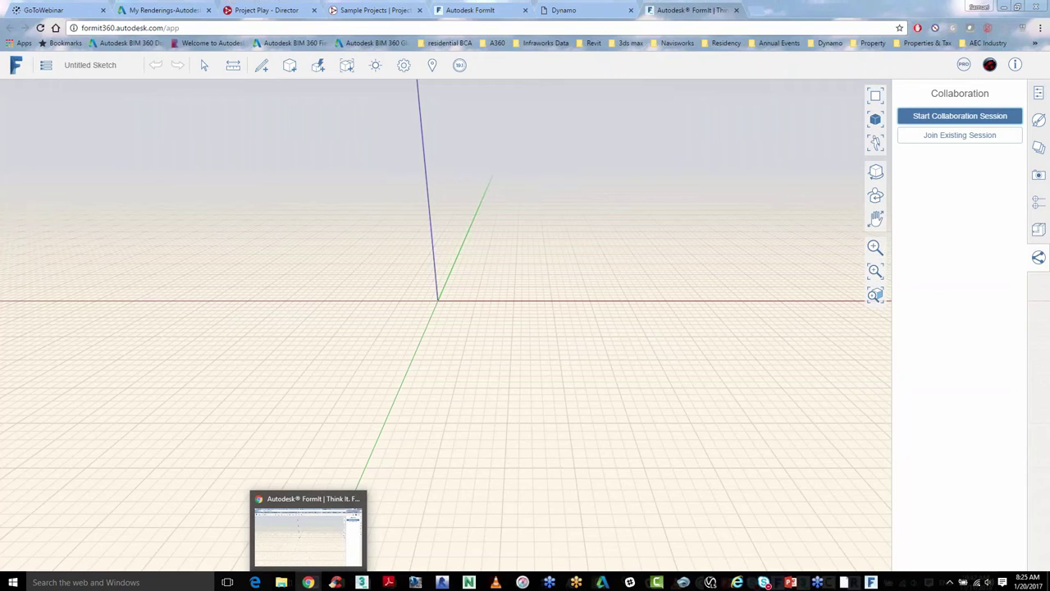
pyautogui.hotkey('ctrl', 't')
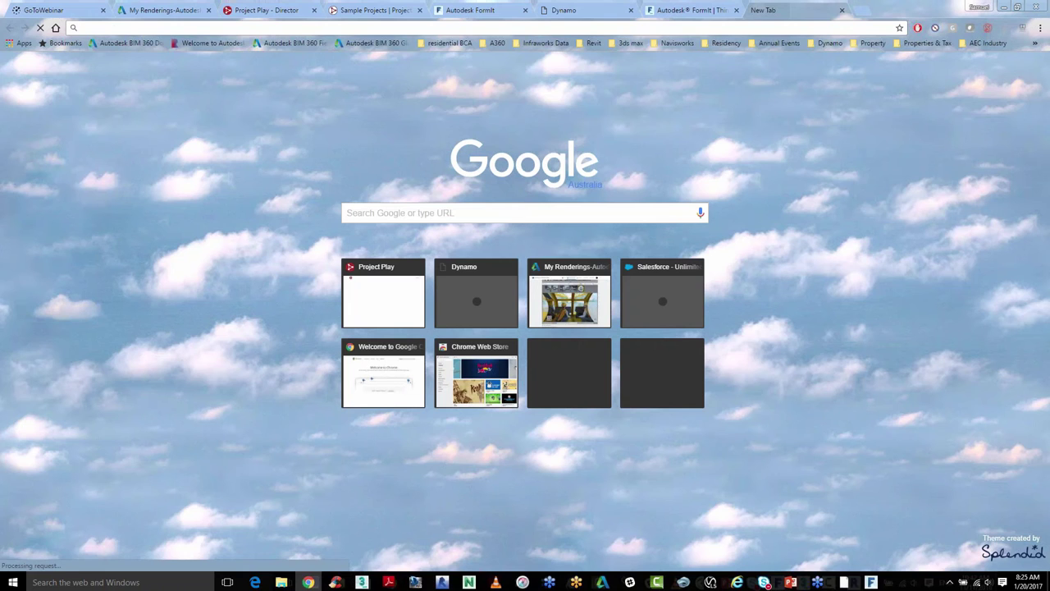
pyautogui.write('autodesk anz youtube')
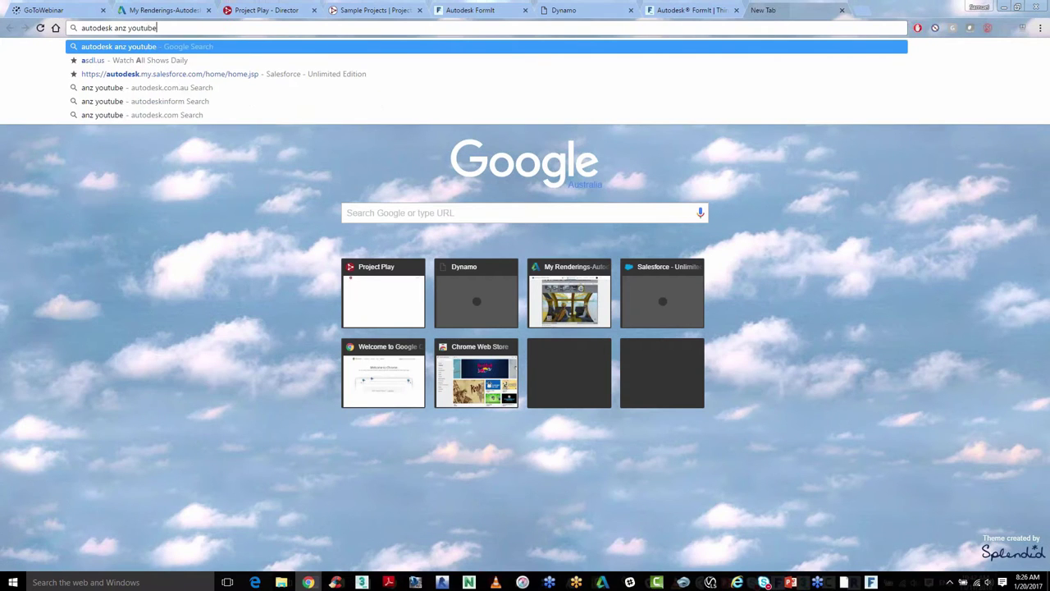
pyautogui.press('Return')
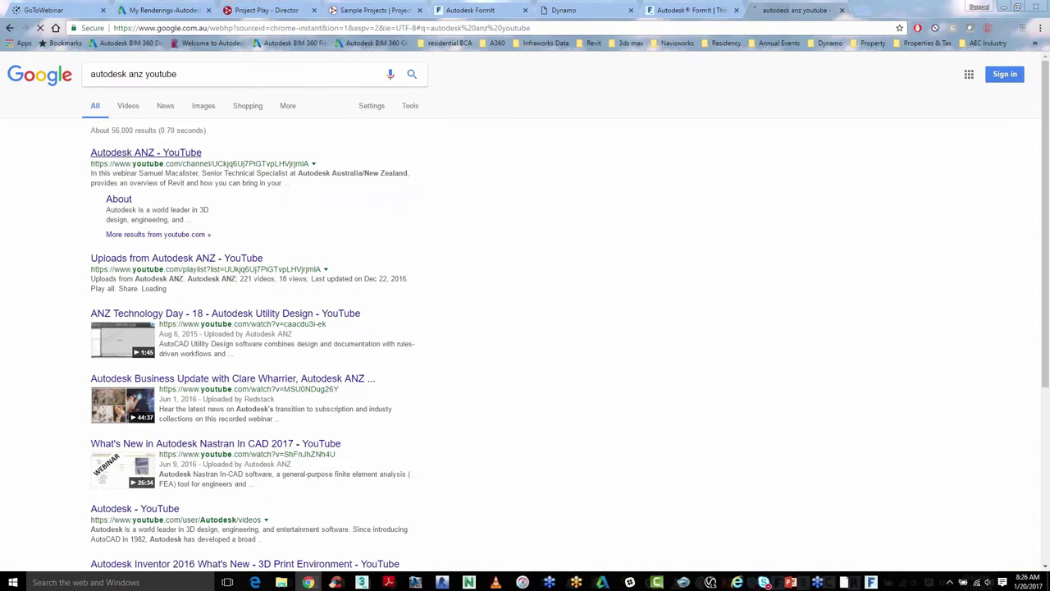
pyautogui.click(147, 152)
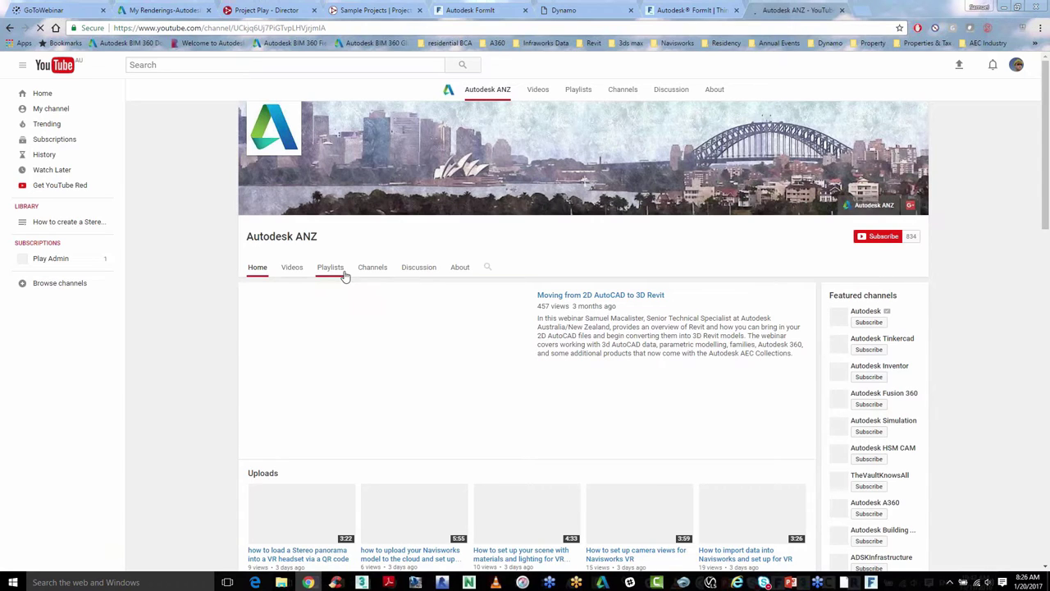
# Open the "Autodesk FormIt 360 design and visualization workflows" playlist from the channel's created playlists
pyautogui.scroll(-1, 343, 274)
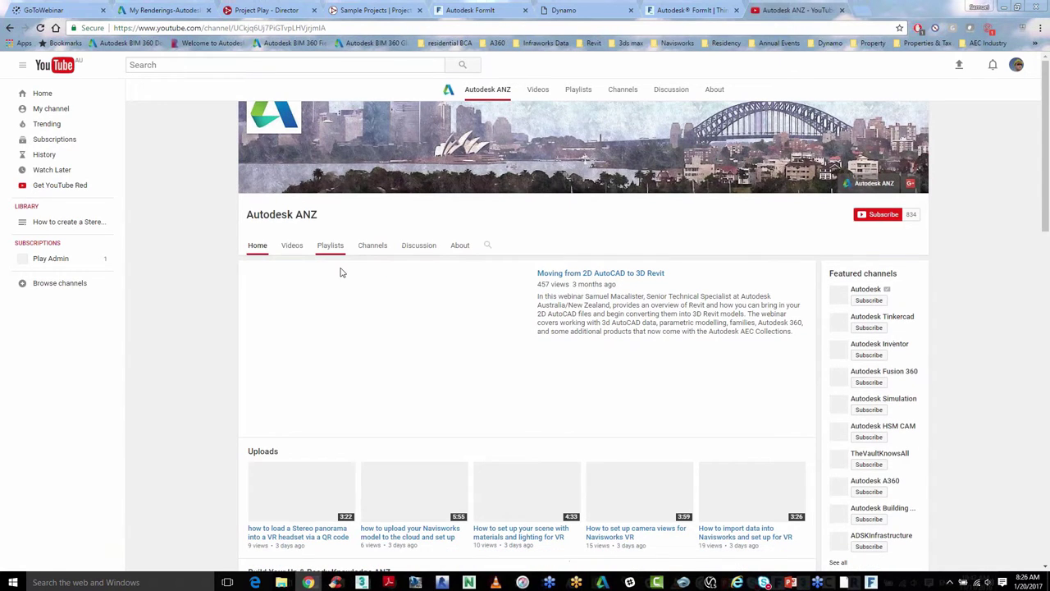
pyautogui.click(334, 246)
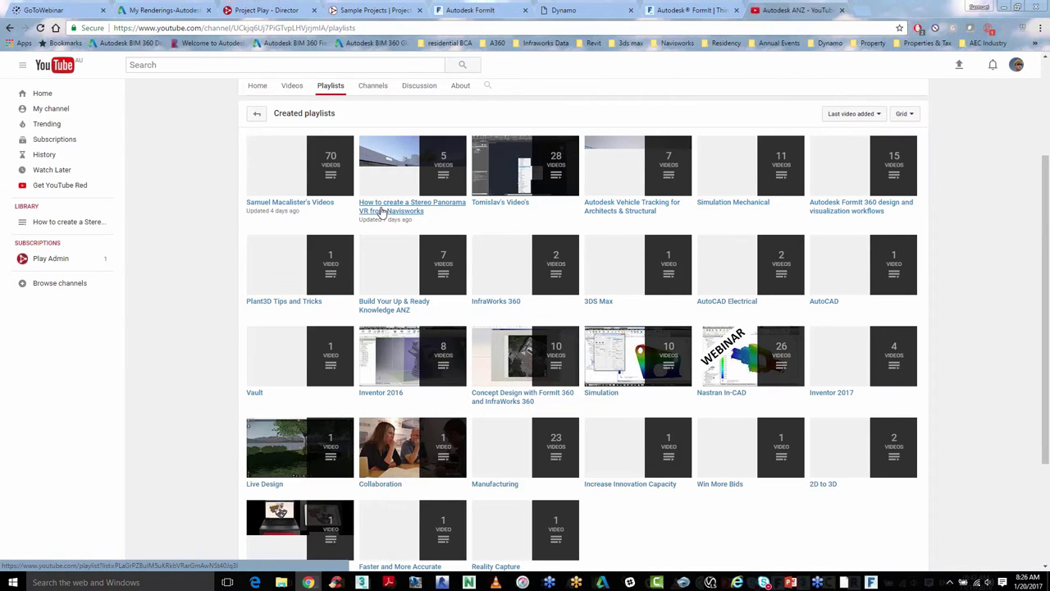
pyautogui.click(840, 205)
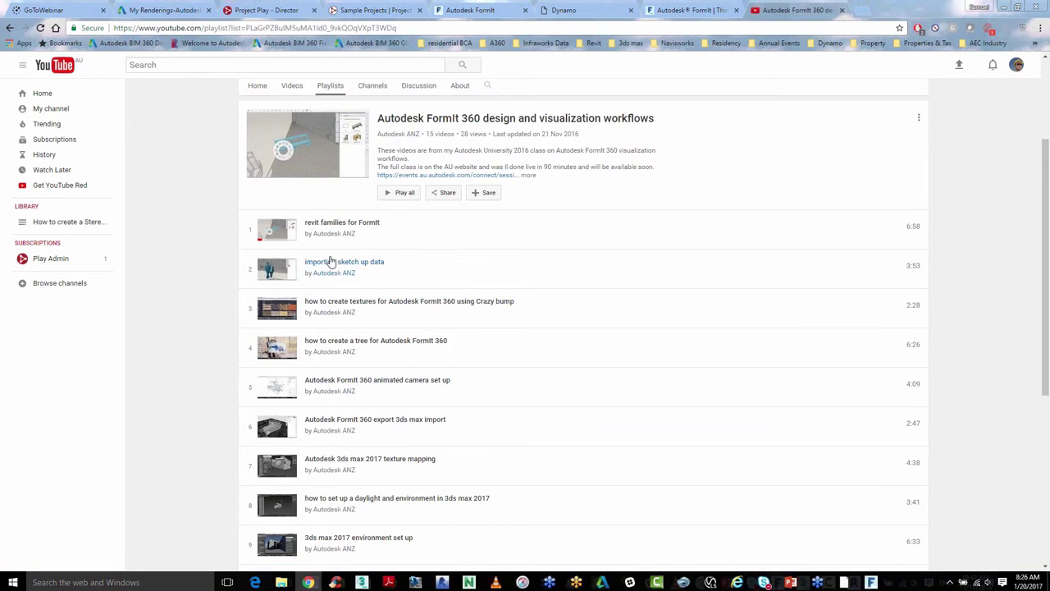
# Look through the videos listed in the FormIt 360 design and visualization workflows playlist
pyautogui.scroll(-1, 331, 261)
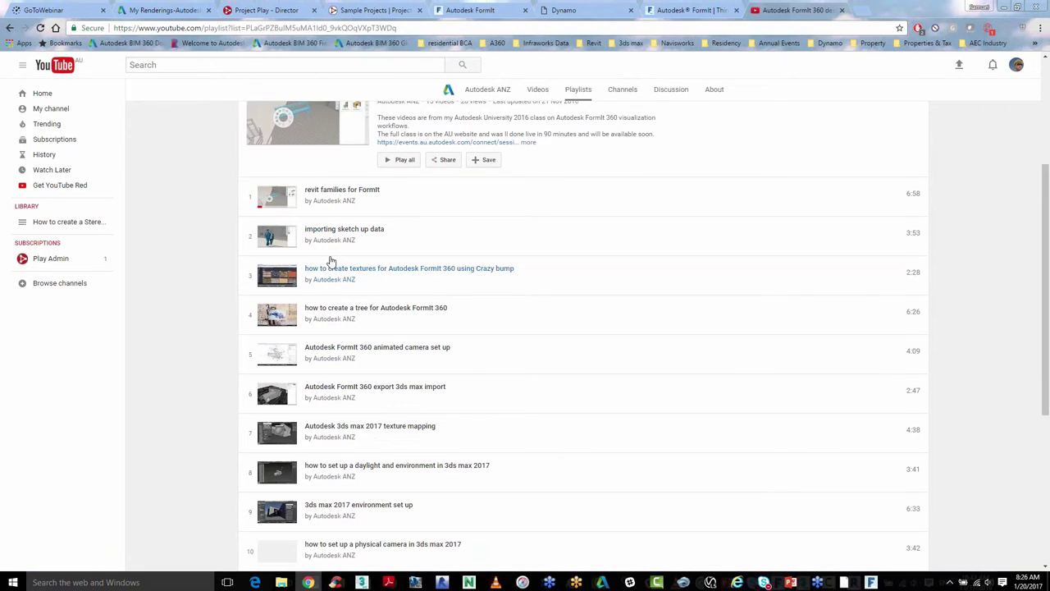
pyautogui.scroll(-3, 330, 261)
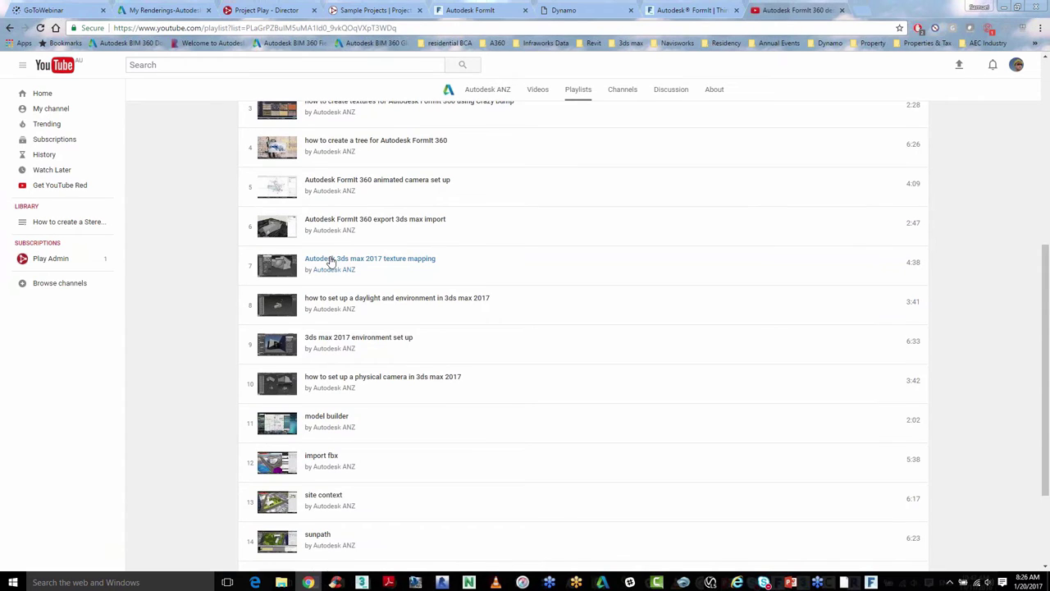
pyautogui.scroll(-3, 331, 260)
pyautogui.scroll(1, 308, 443)
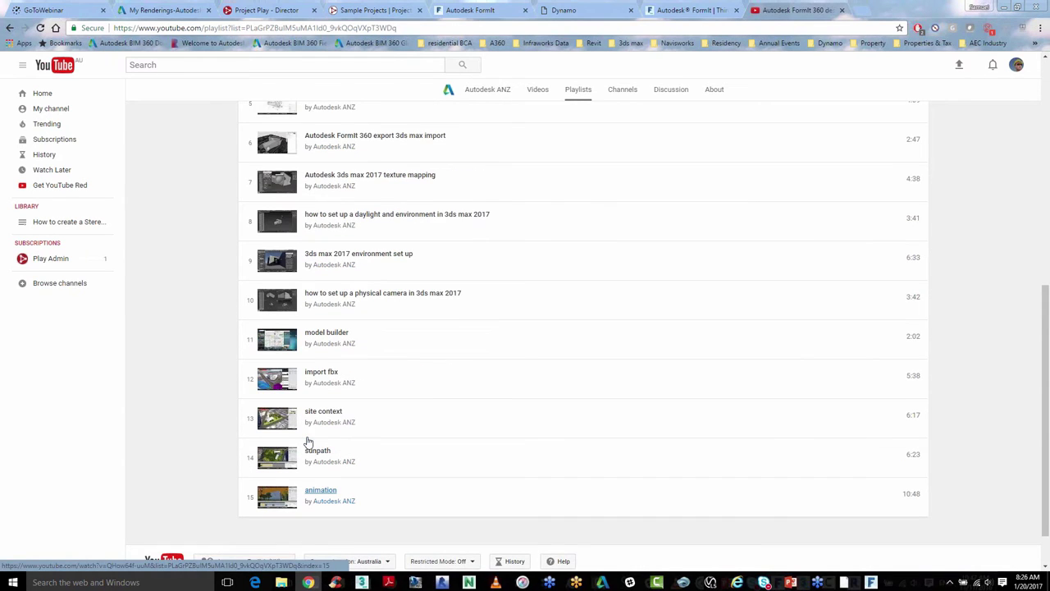
pyautogui.scroll(5, 307, 443)
pyautogui.scroll(2, 307, 443)
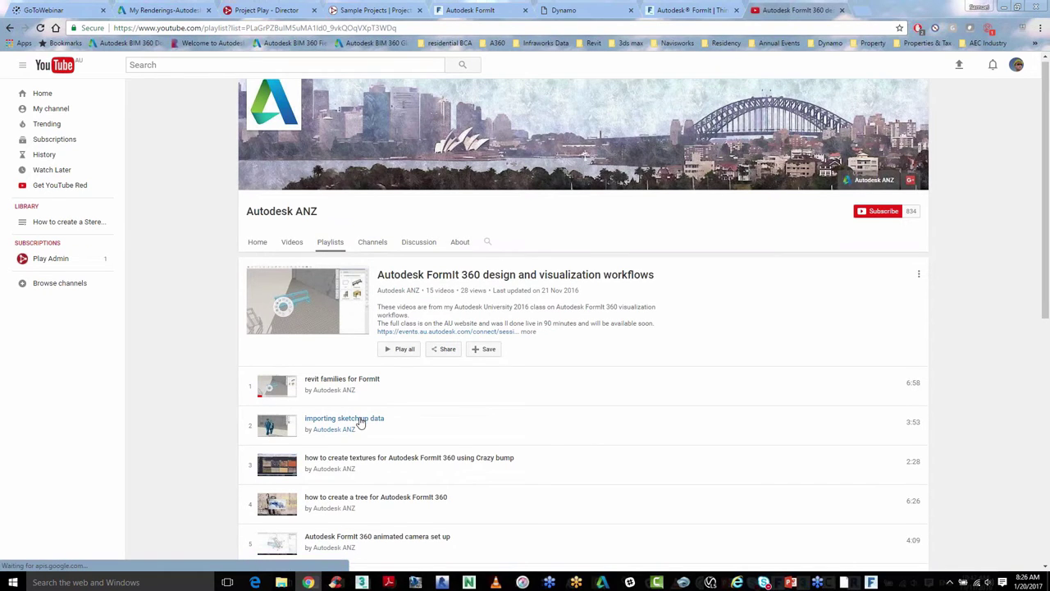
pyautogui.scroll(-2, 199, 391)
pyautogui.scroll(-2, 198, 392)
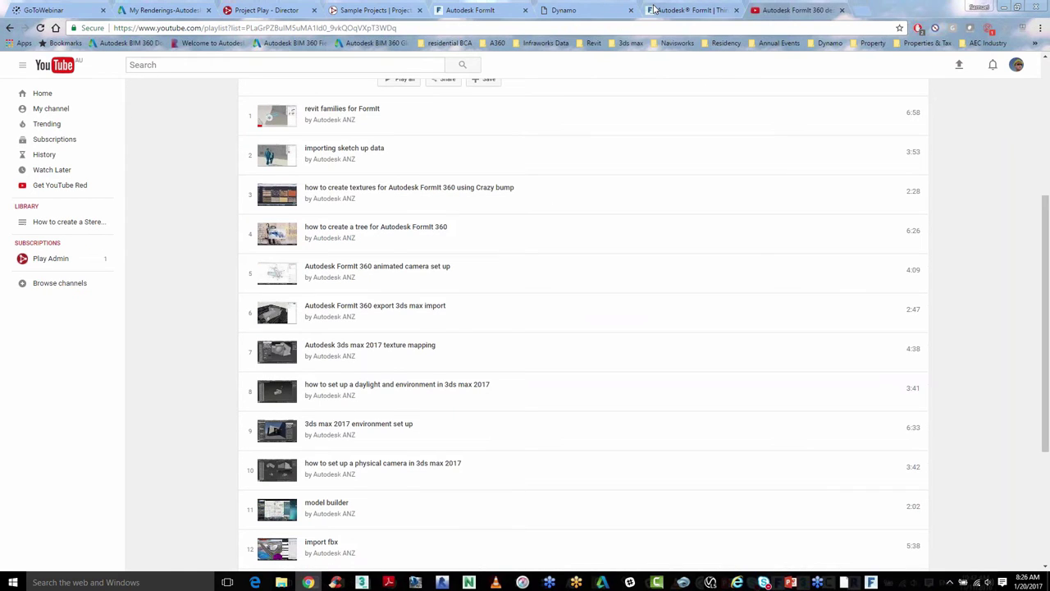
# Switch back to the PowerPoint slide show of class ppt.pptx and resume the embedded video
pyautogui.hotkey('alt', 'Tab')
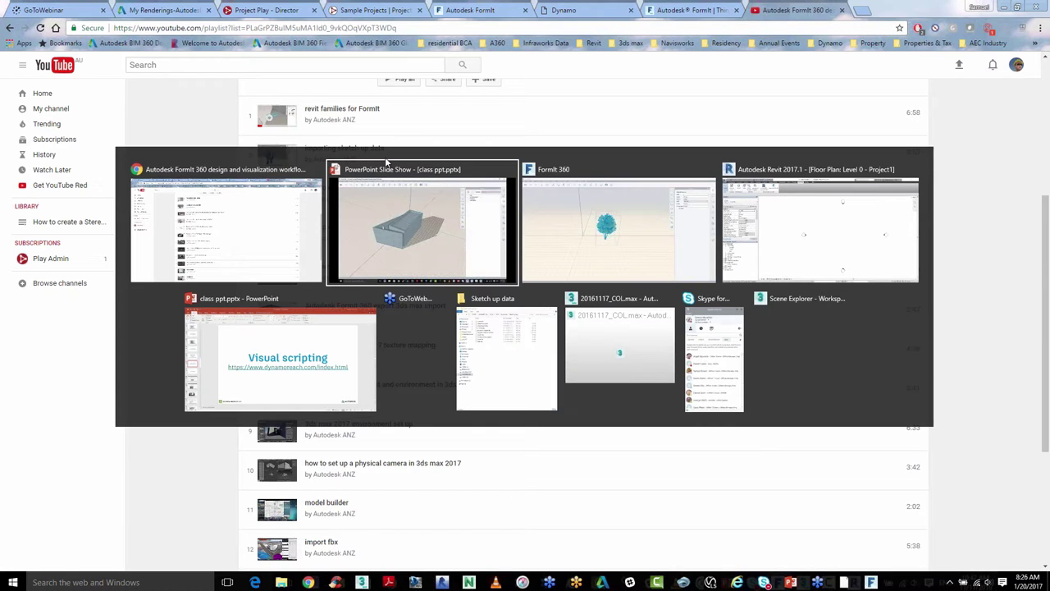
pyautogui.click(447, 261)
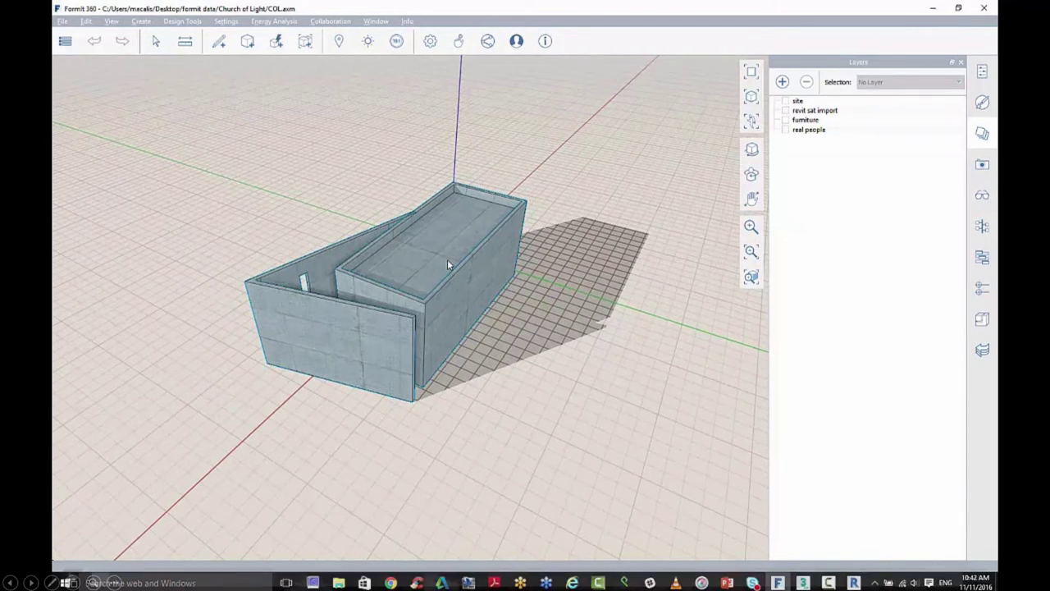
pyautogui.click(135, 580)
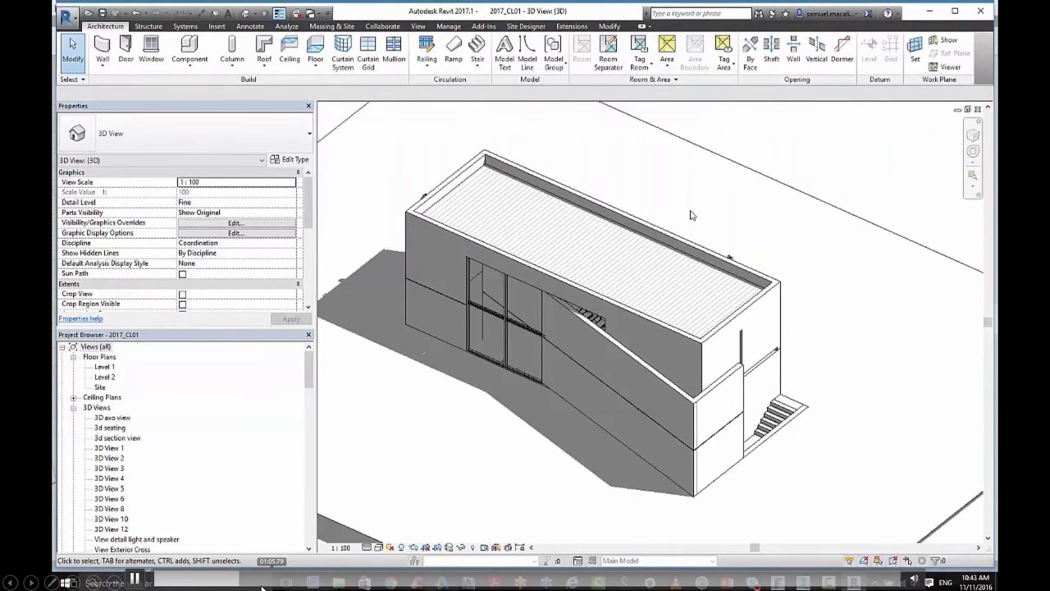
# Play the Revit part of the embedded video, pausing and skipping through the conversion of Revit families to FormIt 360
pyautogui.click(135, 581)
pyautogui.click(136, 581)
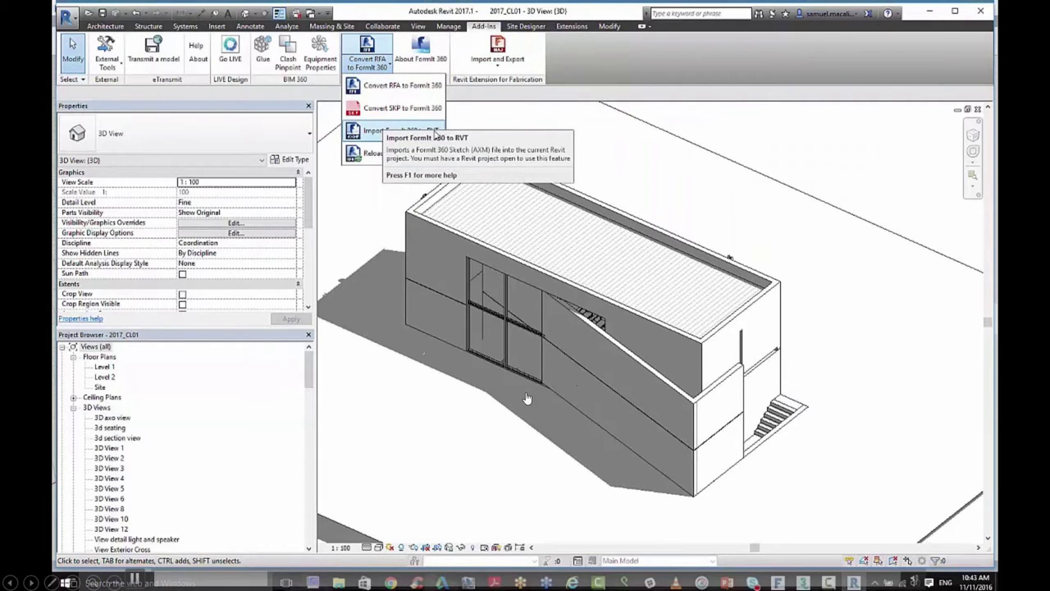
pyautogui.click(309, 584)
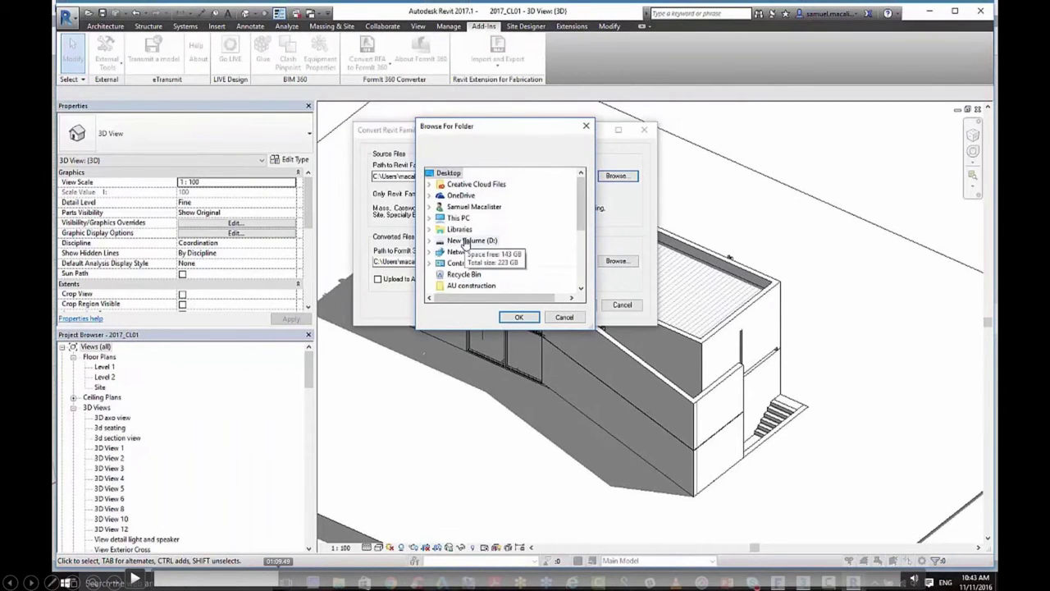
pyautogui.click(277, 570)
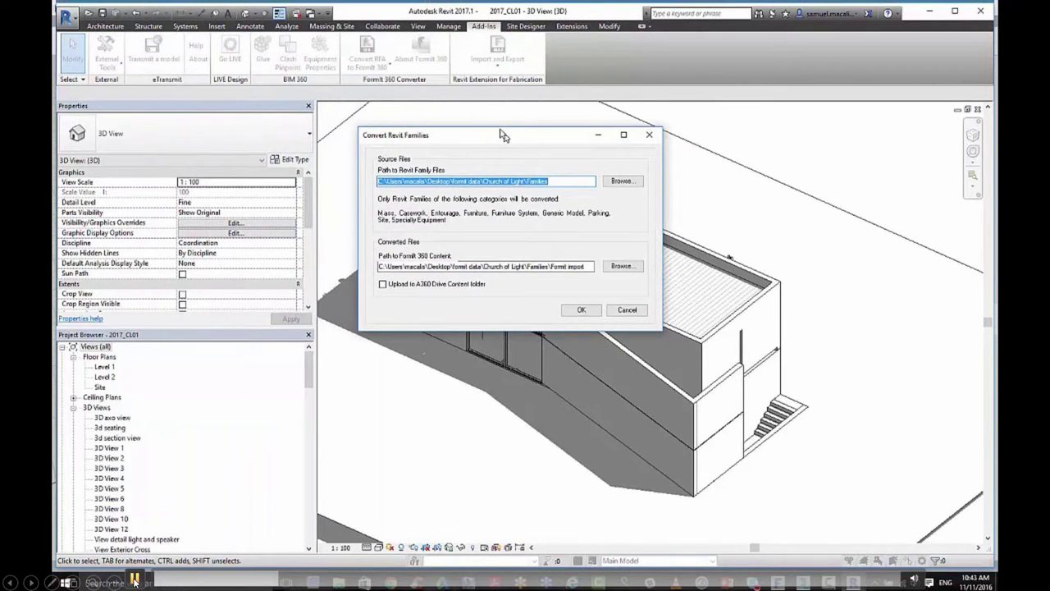
# Skip the embedded video past the Convert Revit Families dialog to the FormIt Content Library part and play it
pyautogui.moveTo(503, 135); pyautogui.dragTo(499, 130)
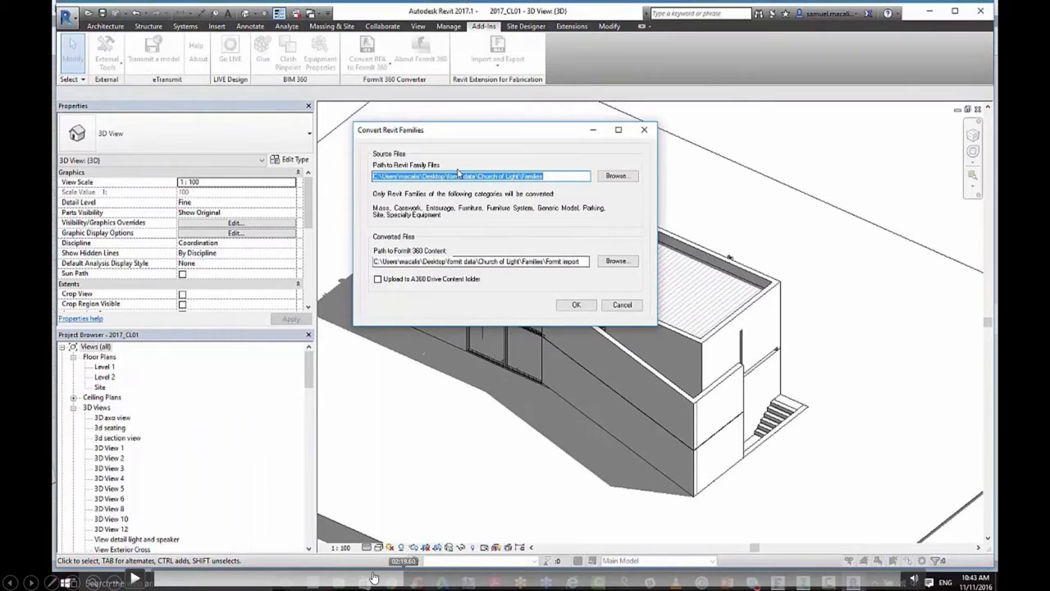
pyautogui.click(374, 578)
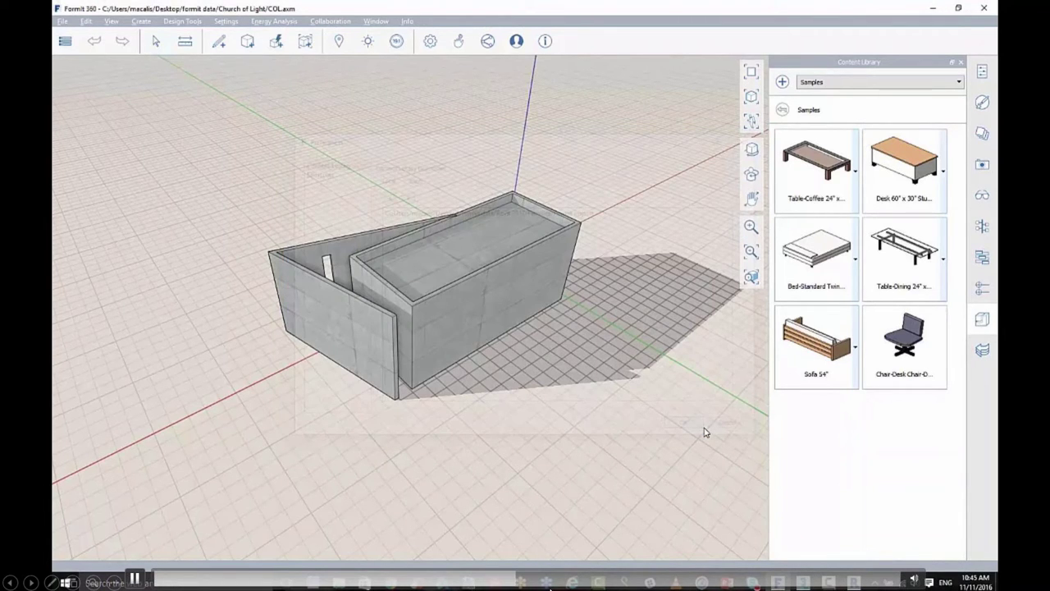
pyautogui.press('space')
pyautogui.press('space')
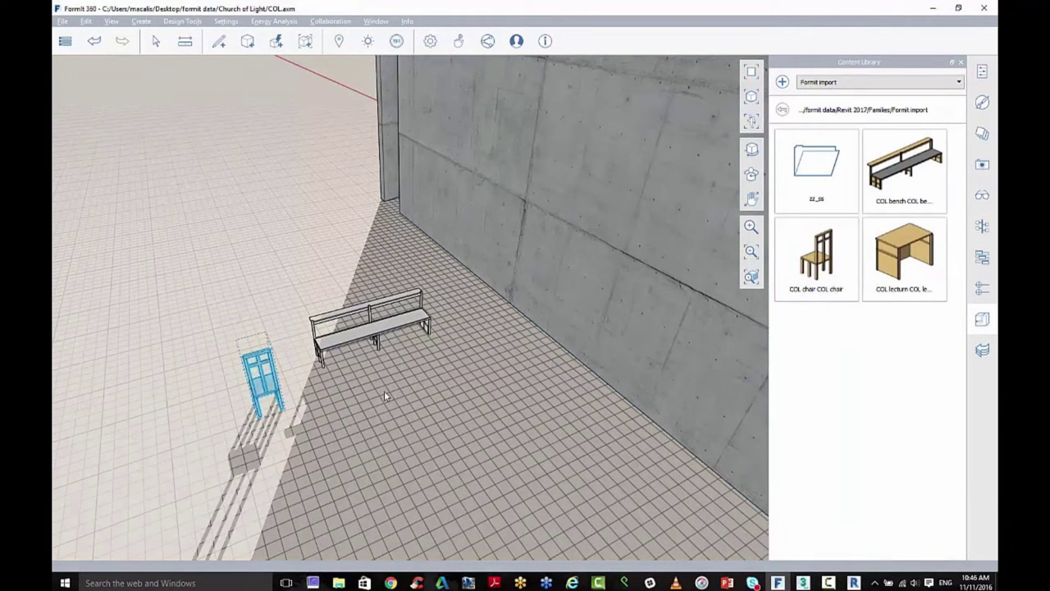
# Select the placed bench, open its group for editing to inspect the geometry, and finish editing the group
pyautogui.scroll(3, 336, 351)
pyautogui.click(336, 351)
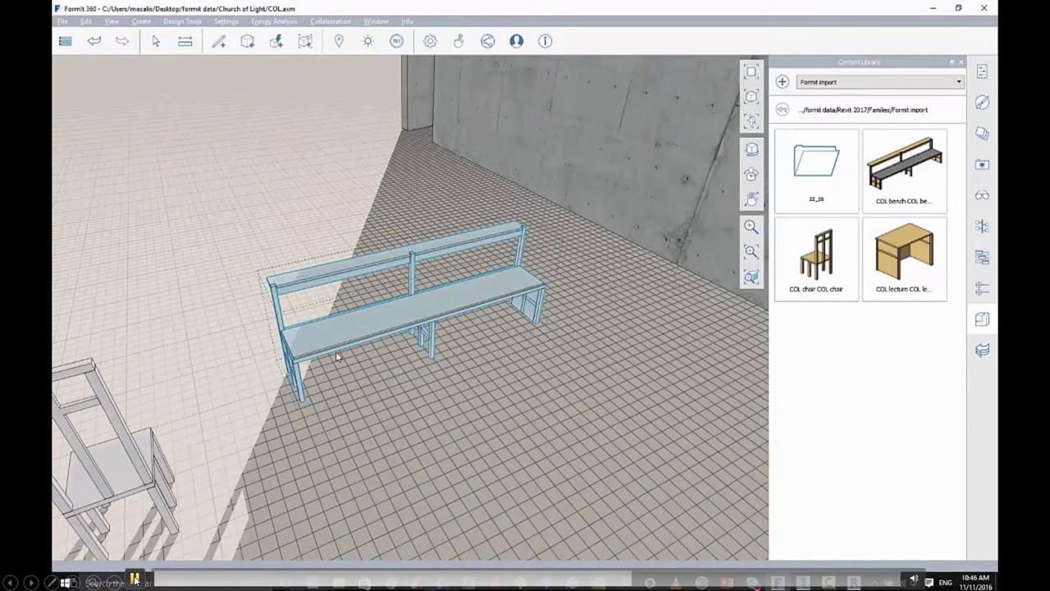
pyautogui.click(336, 353)
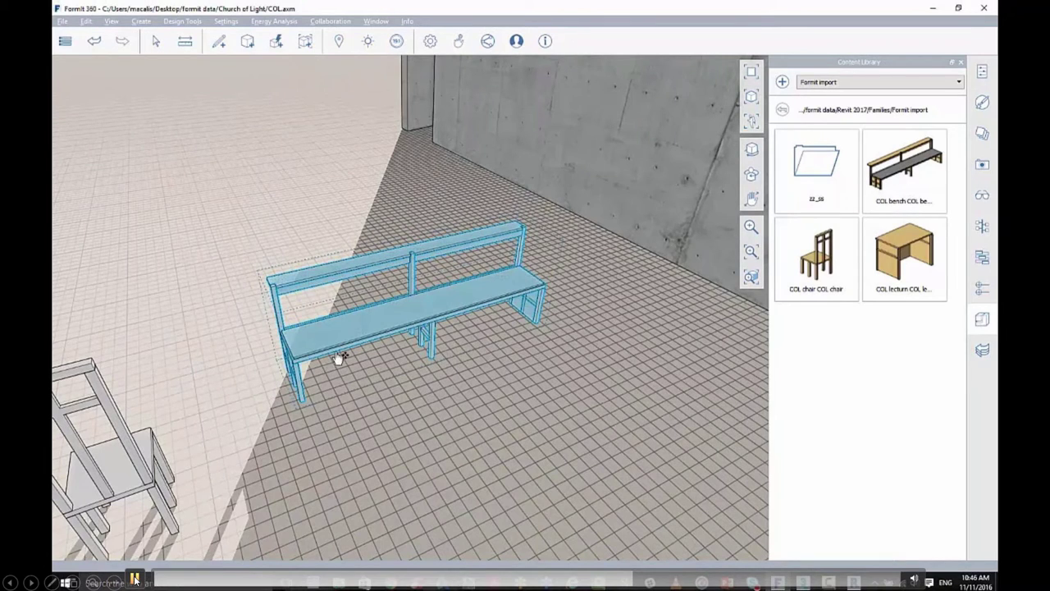
pyautogui.rightClick(338, 353)
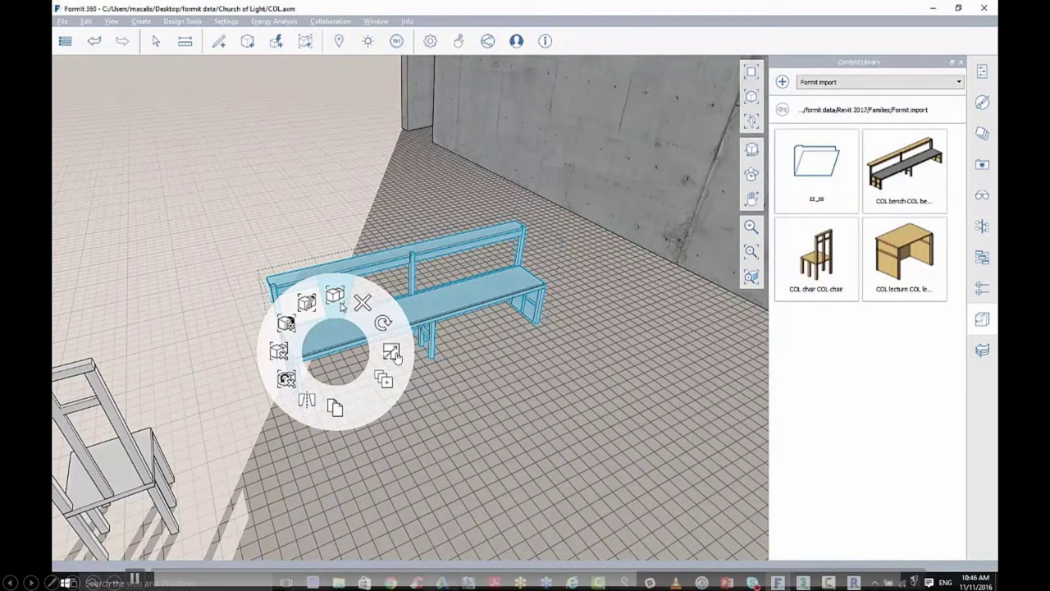
pyautogui.click(393, 352)
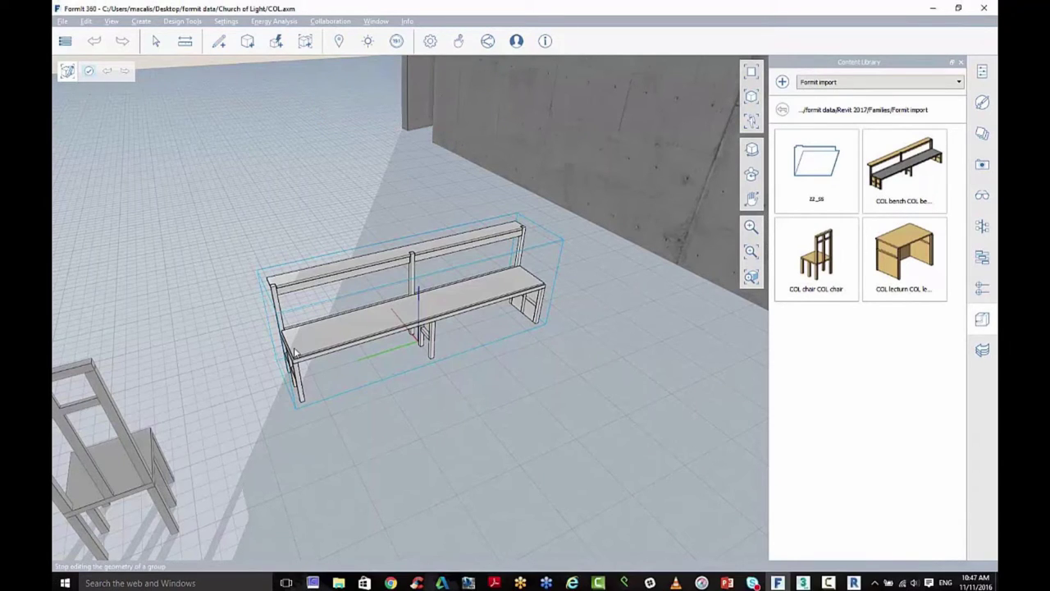
pyautogui.press('Escape')
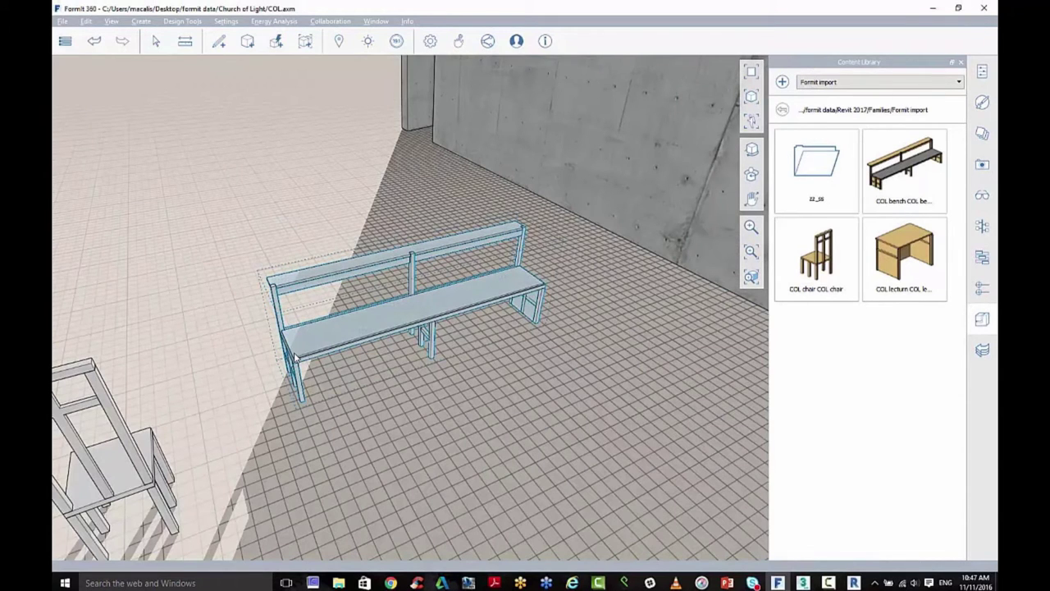
# Dismiss the Revit content warning and paint the bench's seat and end panels with the first Hardwood - Planks material from Main Sketch
pyautogui.scroll(-5, 390, 355)
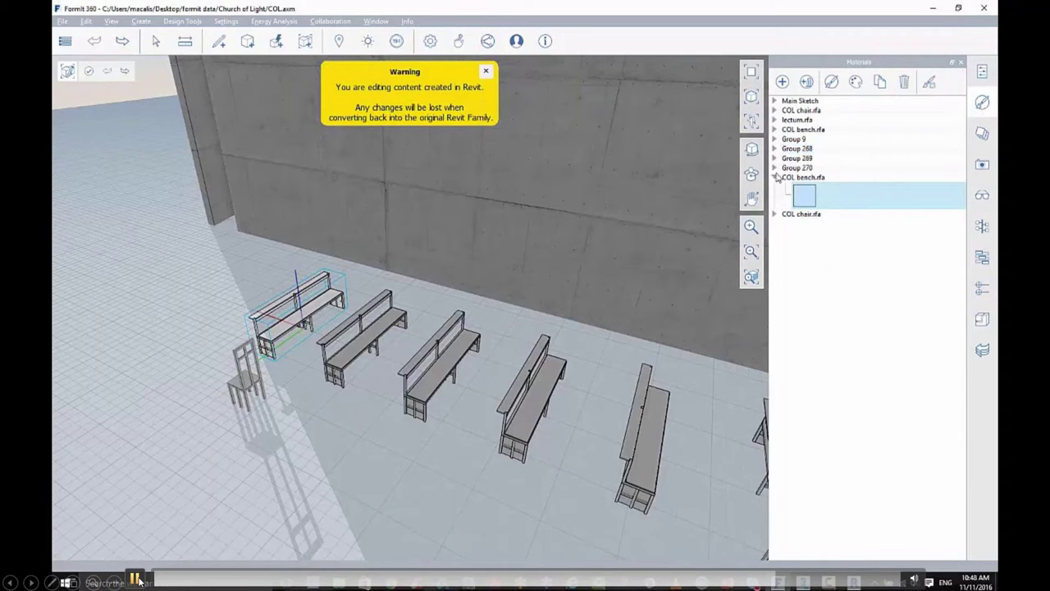
pyautogui.click(488, 73)
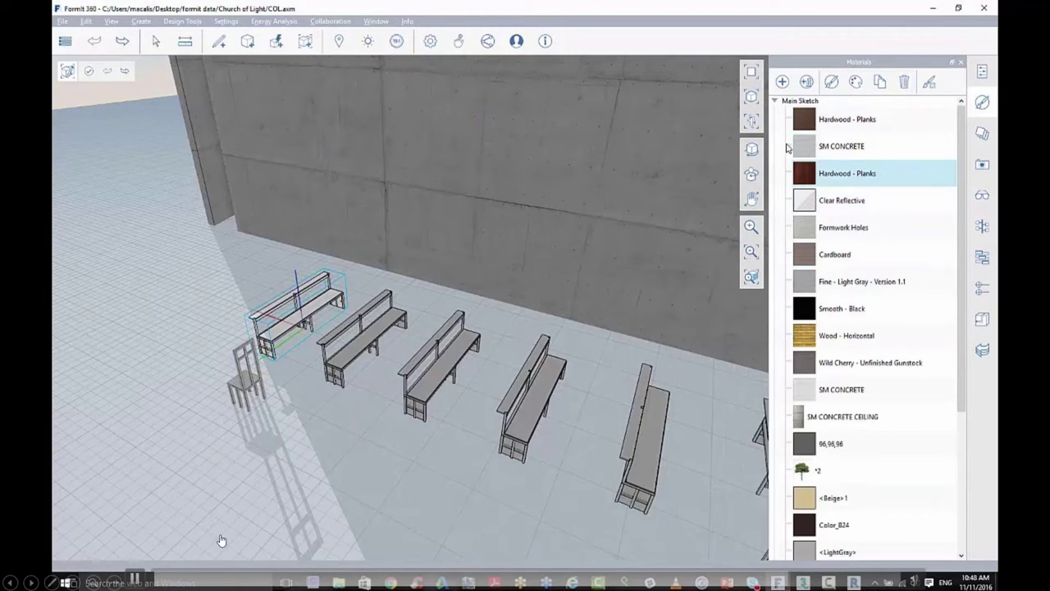
pyautogui.rightClick(805, 120)
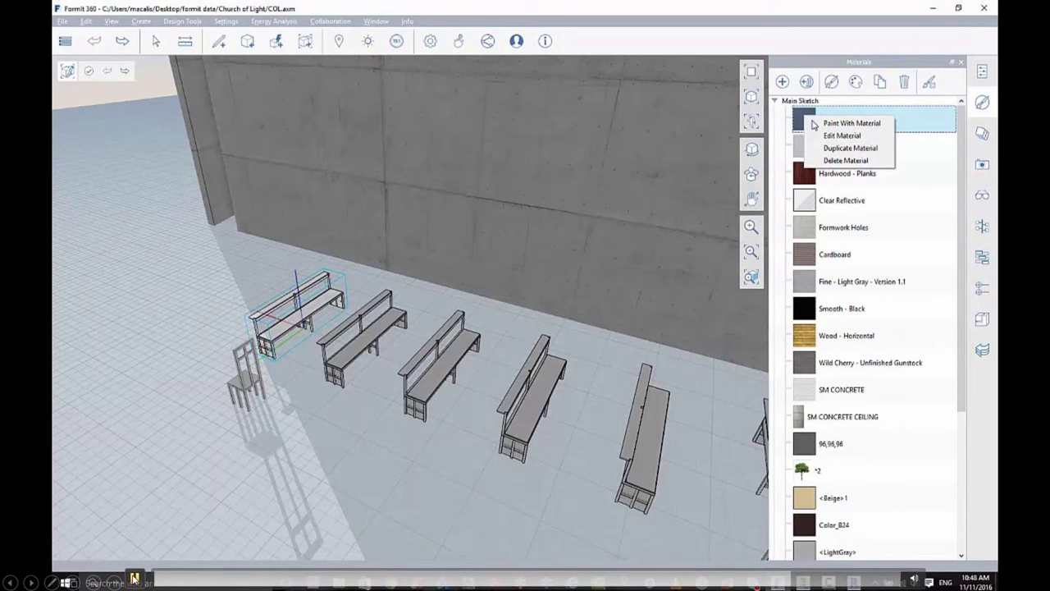
pyautogui.click(830, 124)
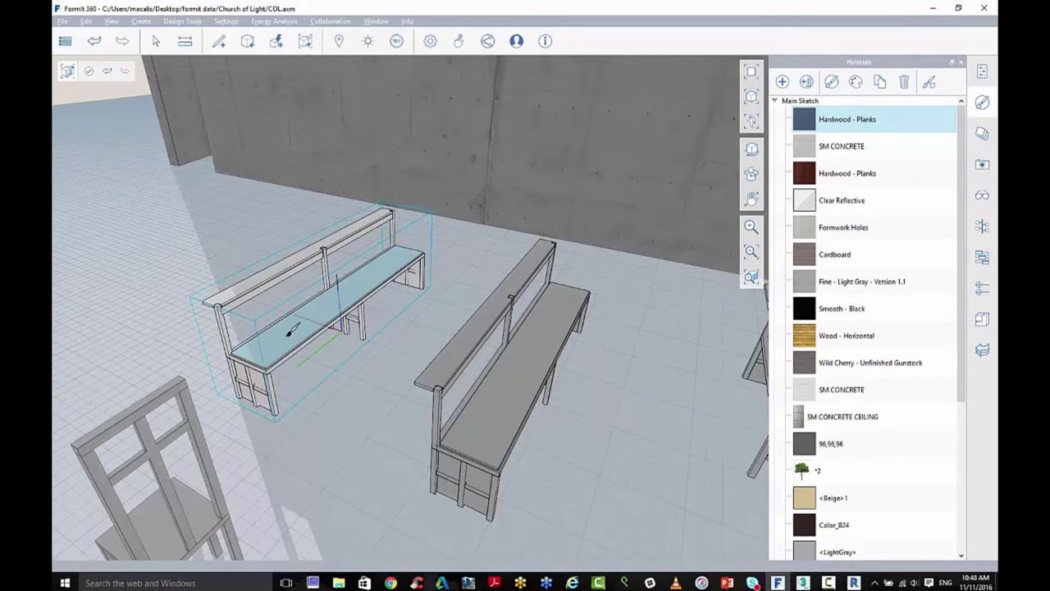
pyautogui.click(286, 333)
pyautogui.click(480, 398)
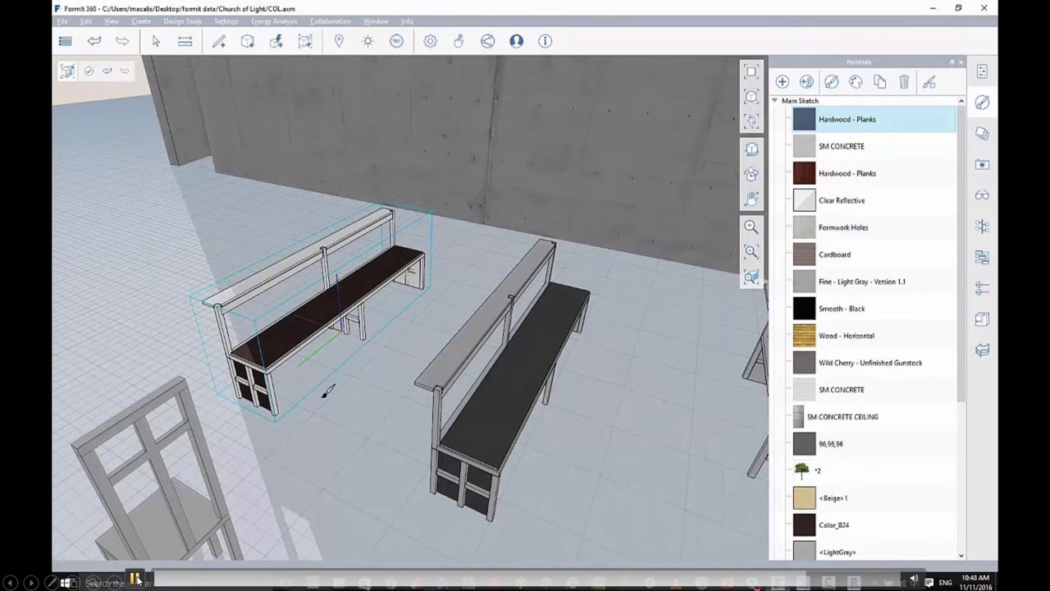
# Paint the bench's backrest, posts, legs and near-end crossbars with the same Hardwood - Planks material
pyautogui.scroll(3, 325, 393)
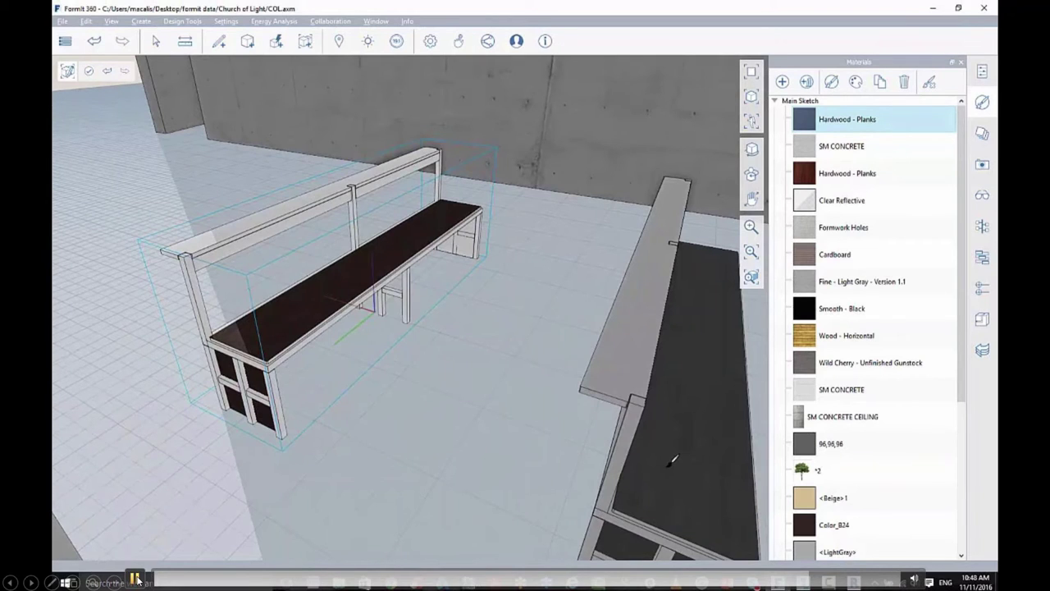
pyautogui.moveTo(671, 462); pyautogui.dragTo(462, 367, button='middle')
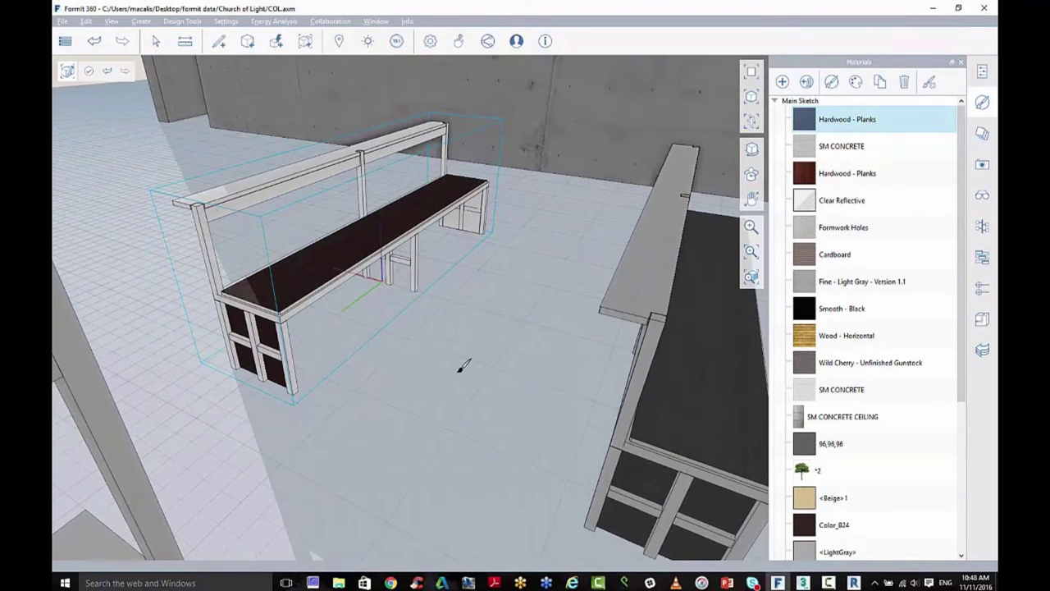
pyautogui.moveTo(463, 366); pyautogui.dragTo(445, 441, button='middle')
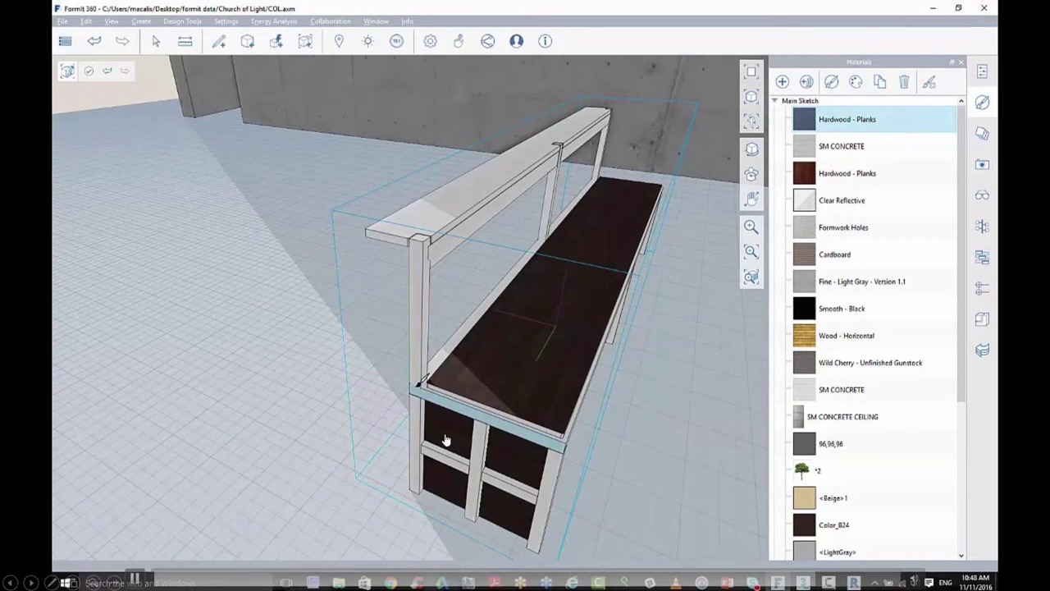
pyautogui.click(495, 207)
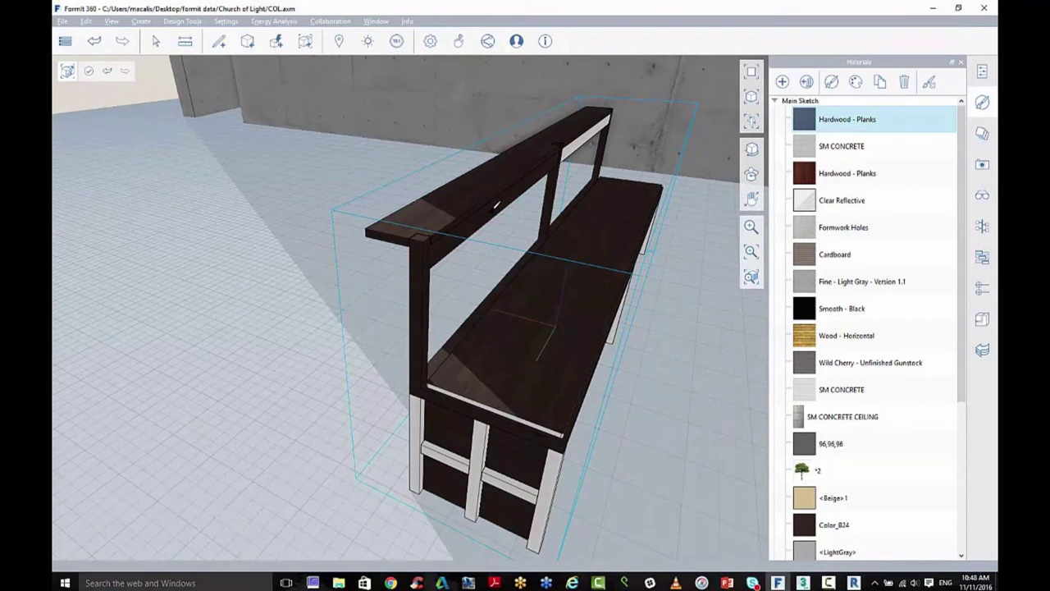
pyautogui.click(451, 456)
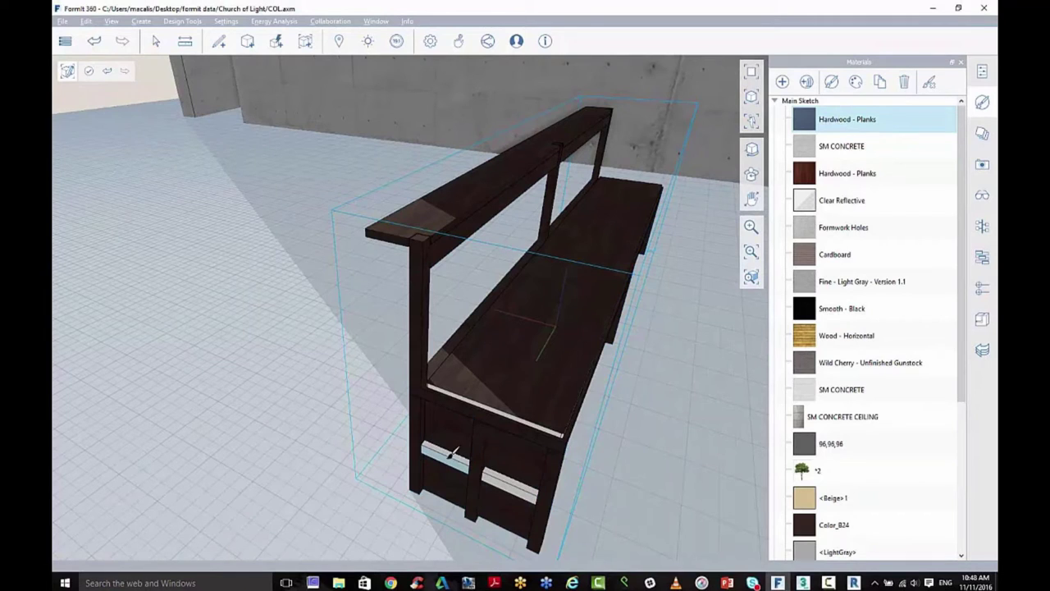
pyautogui.click(451, 454)
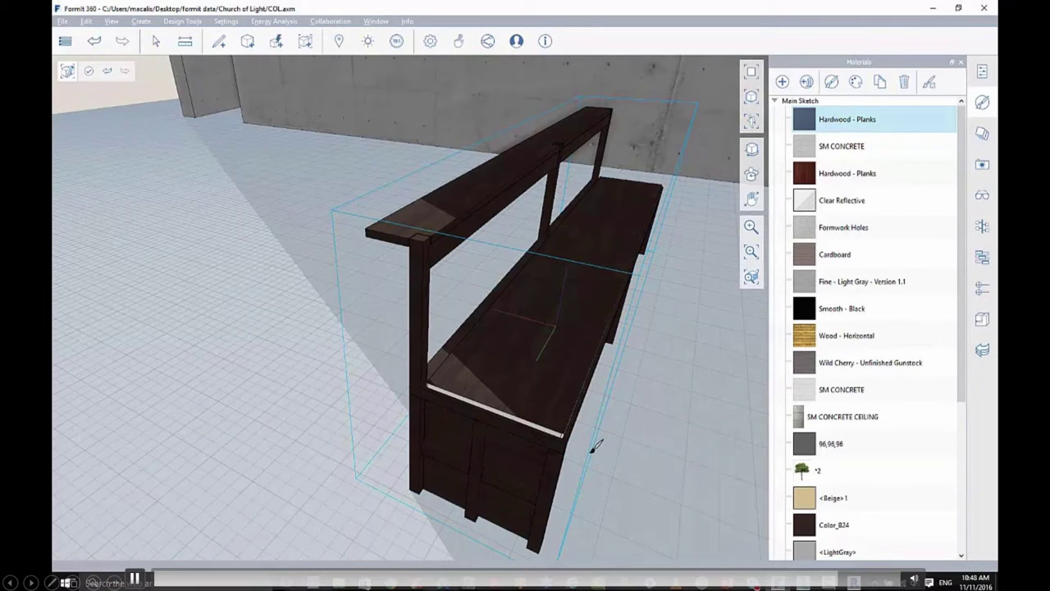
# Paint the bench seat with Smooth - Black, and the far end panel and middle leg crossbars with Hardwood - Planks
pyautogui.moveTo(595, 445); pyautogui.dragTo(417, 397, button='middle')
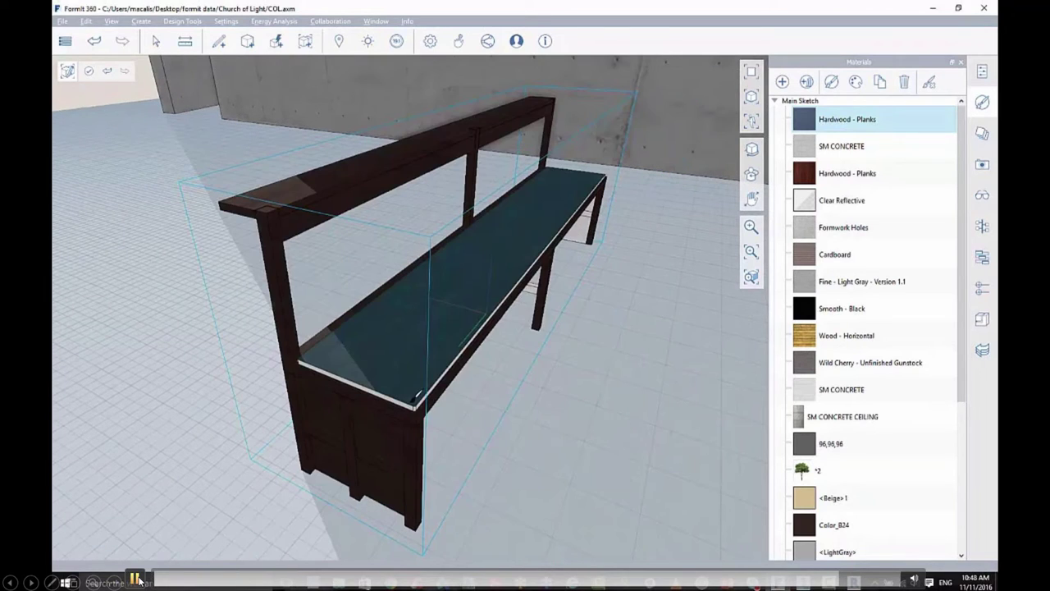
pyautogui.click(416, 397)
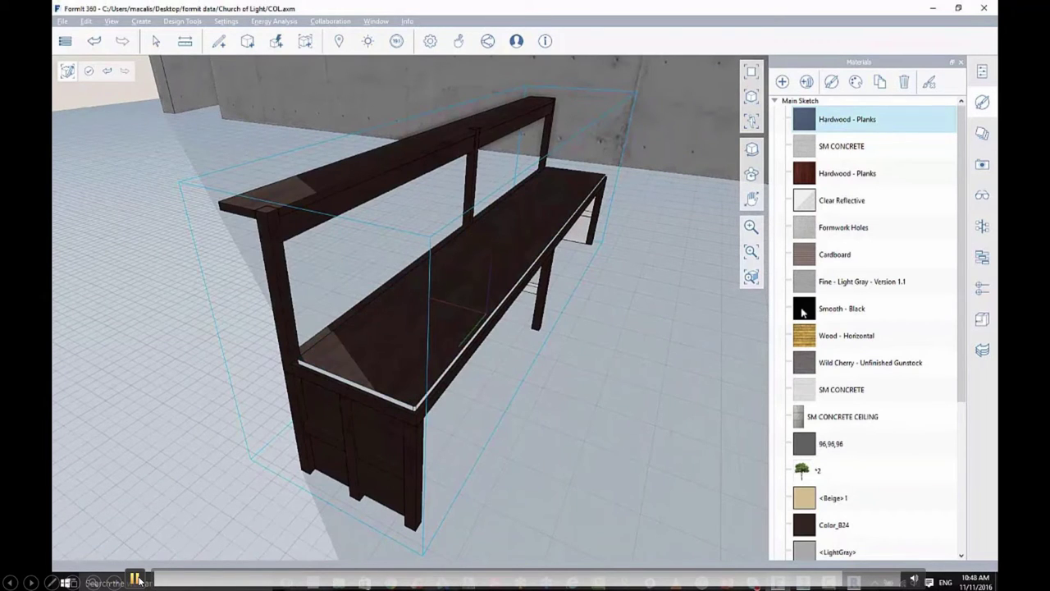
pyautogui.click(802, 312)
pyautogui.click(398, 351)
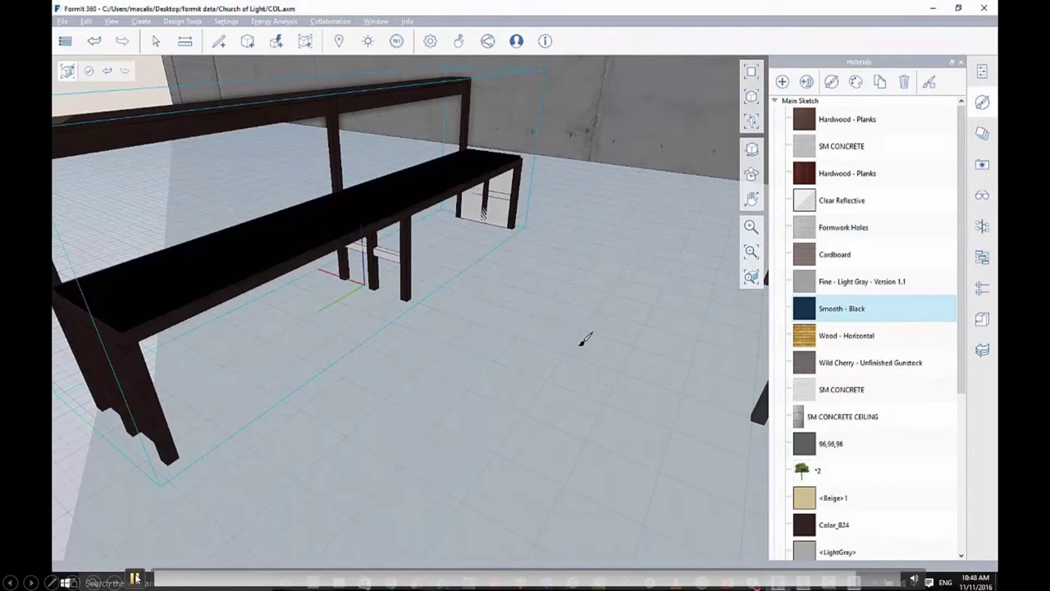
pyautogui.rightClick(815, 126)
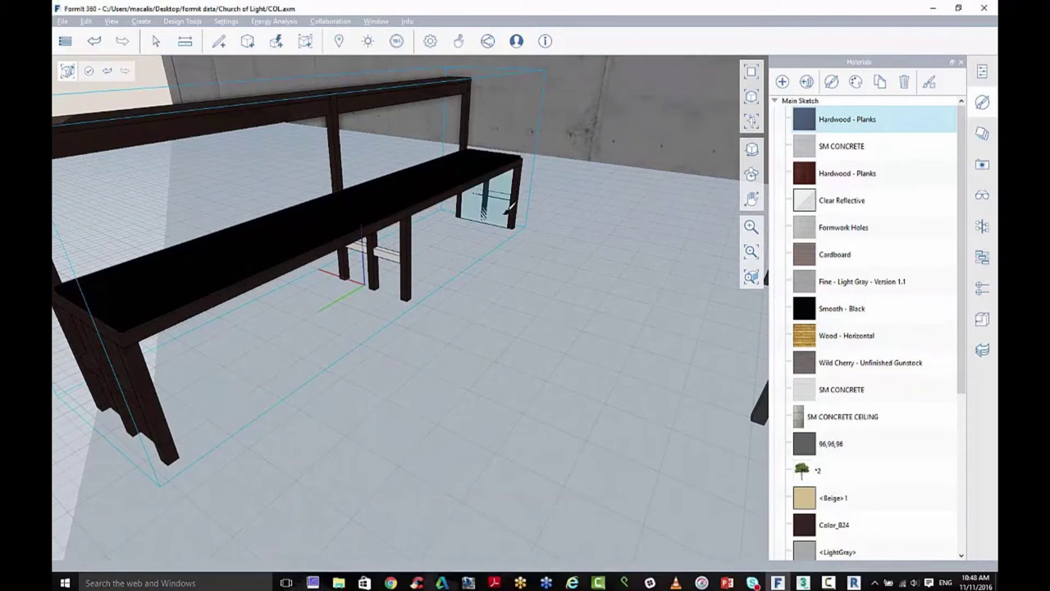
# Pause the embedded video and skip it ahead
pyautogui.press('space')
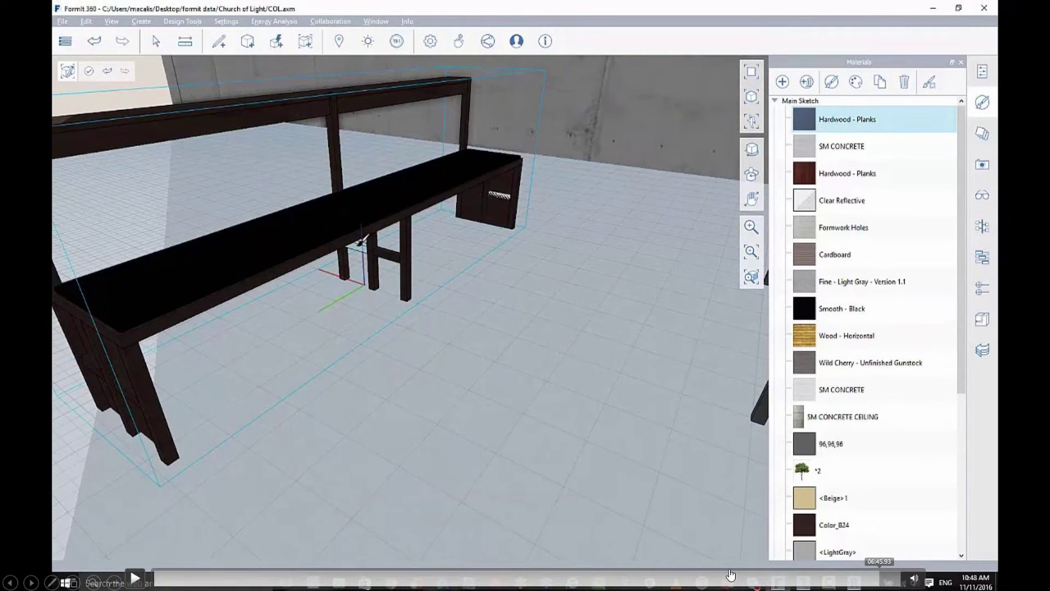
pyautogui.click(730, 574)
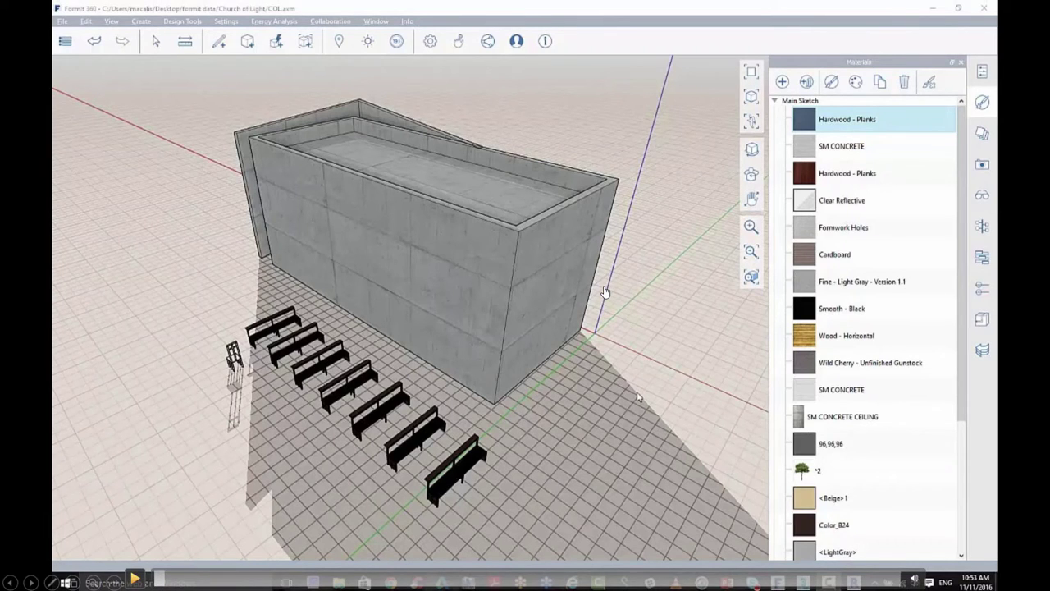
# Switch to the FormIt 360 window with the tree model, select the tree and view it from above
pyautogui.hotkey('alt', 'Tab')
pyautogui.hotkey('alt', 'Tab')
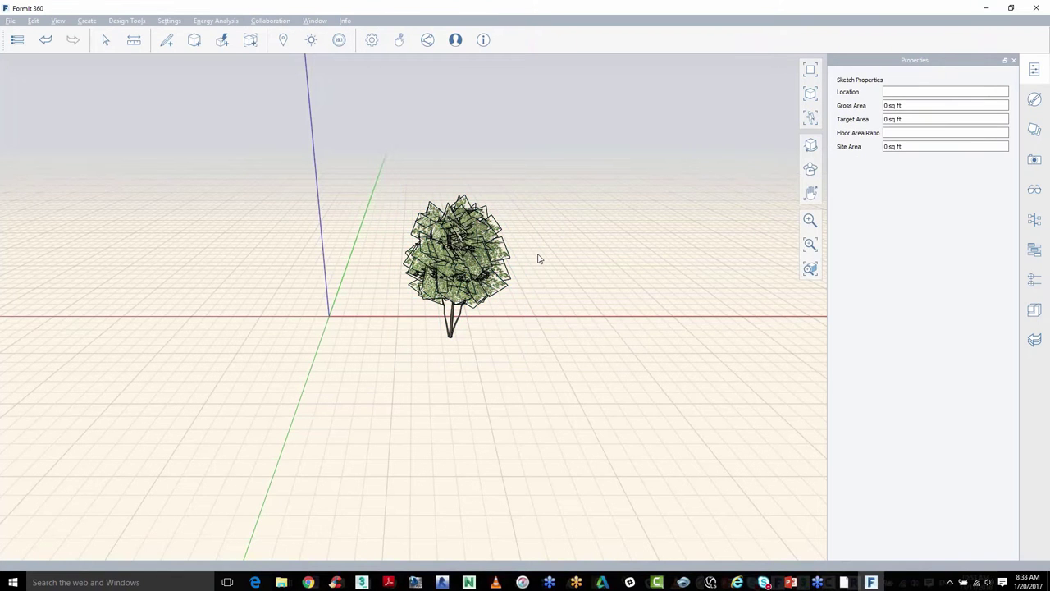
pyautogui.click(479, 275)
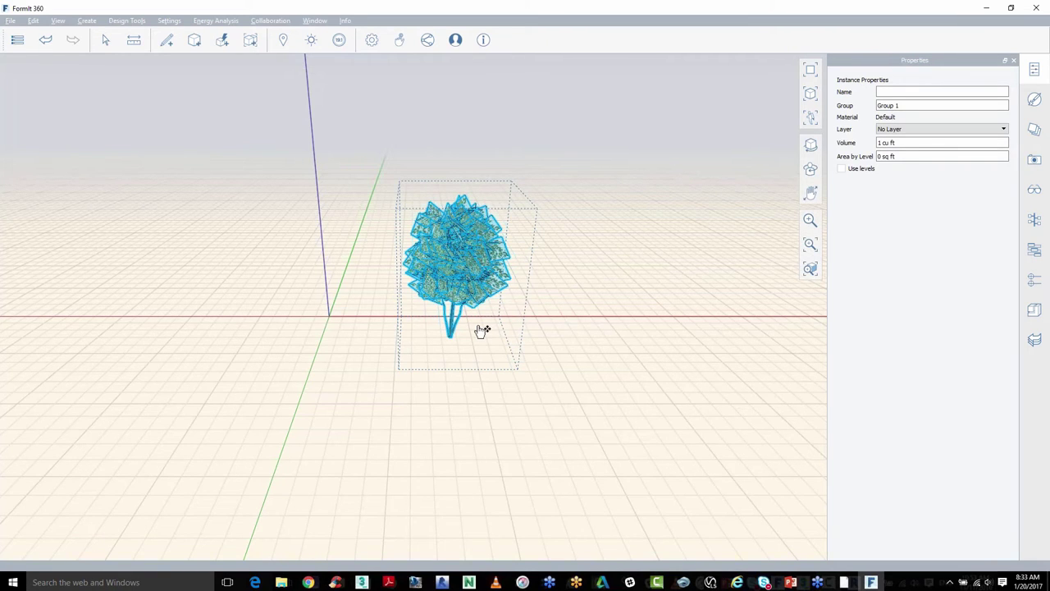
pyautogui.moveTo(482, 330); pyautogui.dragTo(525, 289, button='middle')
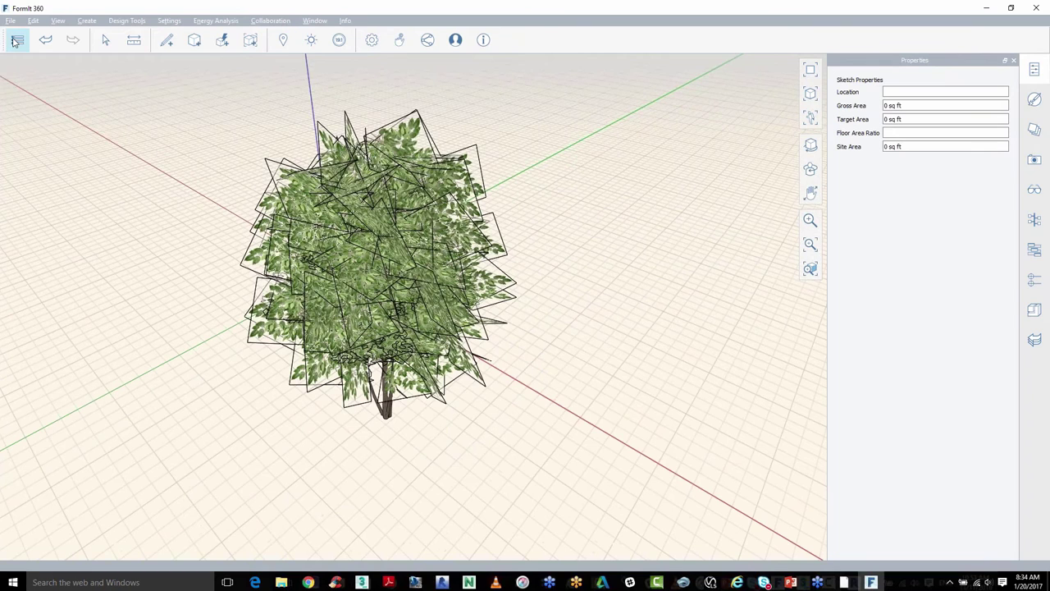
# Open the 3D model import dialog, look through the supported file formats such as SKP, and cancel the import
pyautogui.click(18, 39)
pyautogui.moveTo(47, 144)
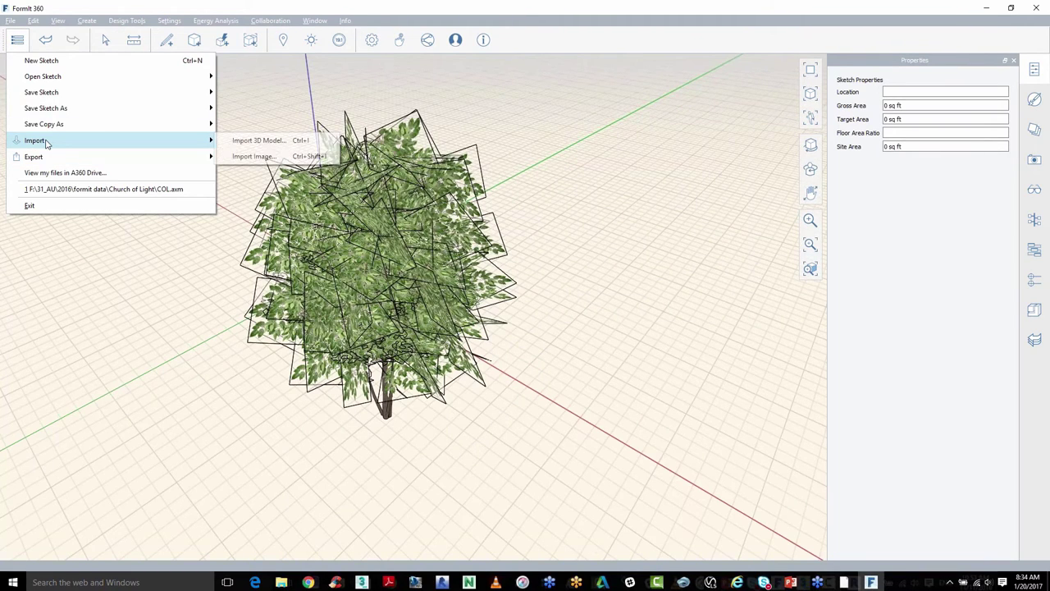
pyautogui.click(241, 143)
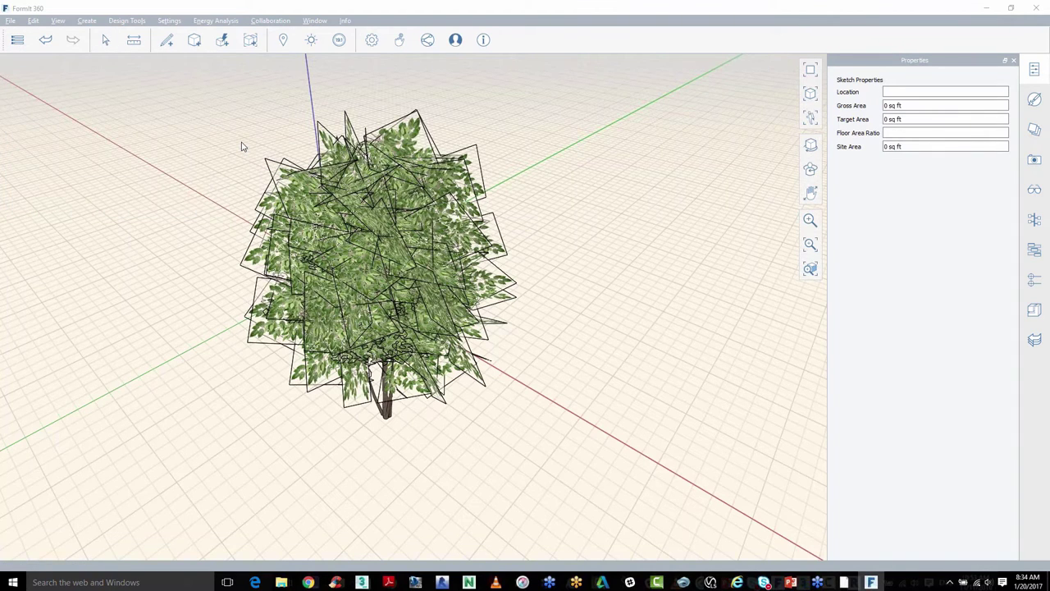
pyautogui.click(547, 282)
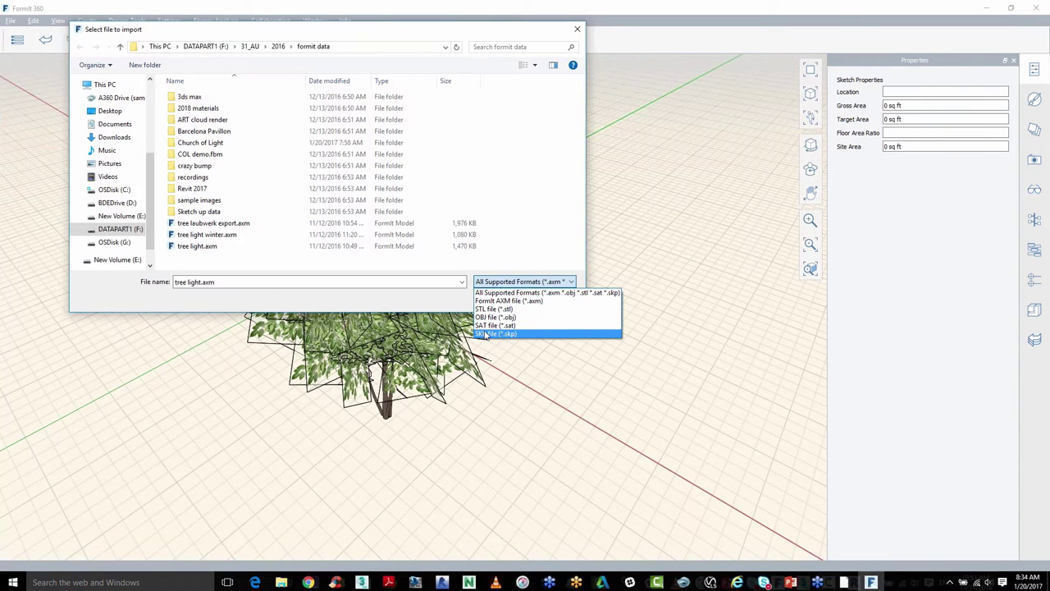
pyautogui.click(450, 305)
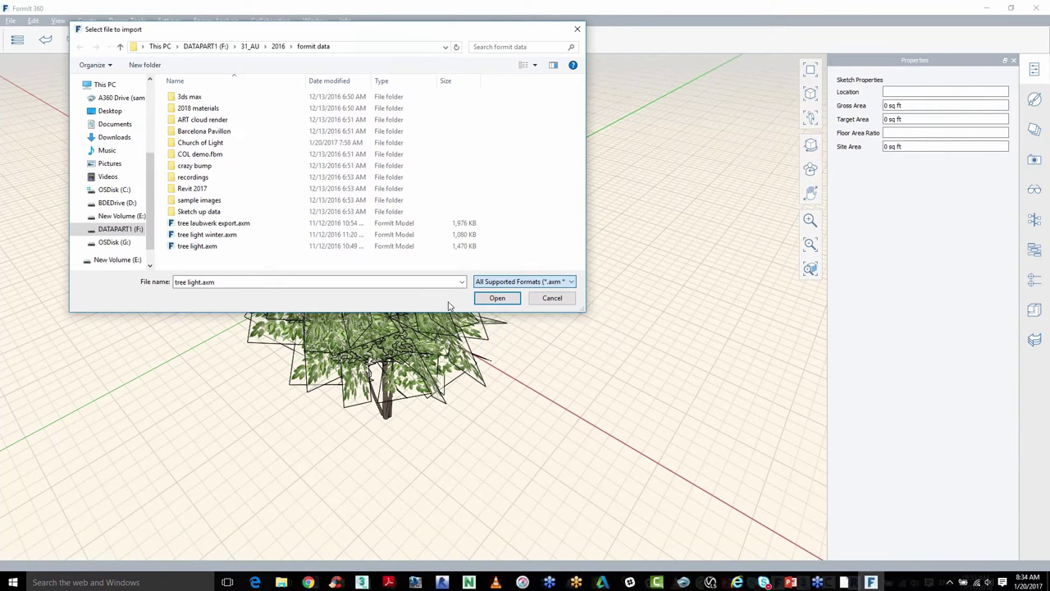
pyautogui.click(547, 301)
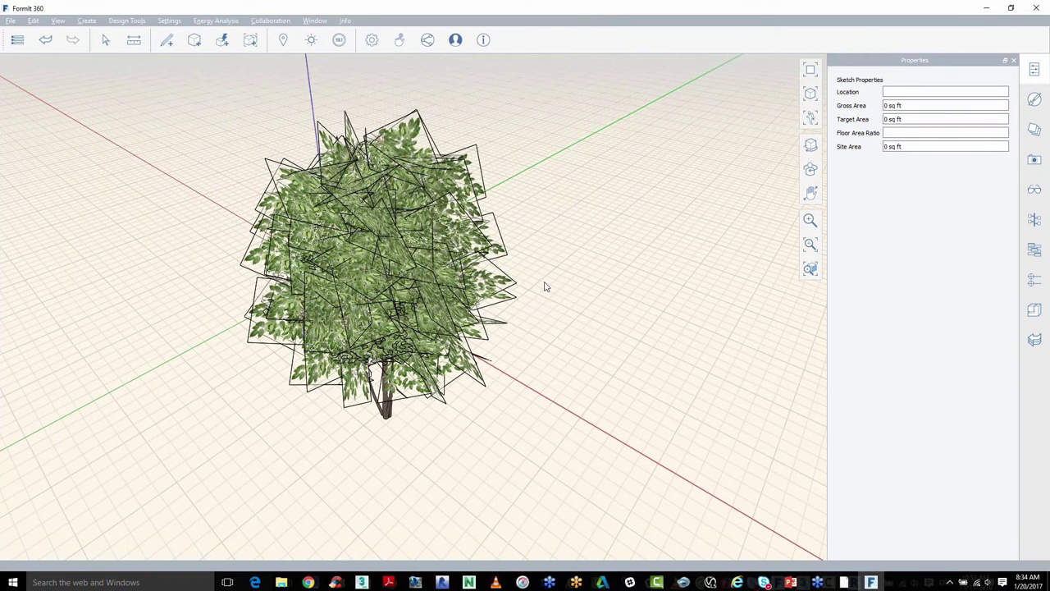
# Examine the tree up close, from the leaf image planes at its crown to the textured trunk
pyautogui.click(456, 280)
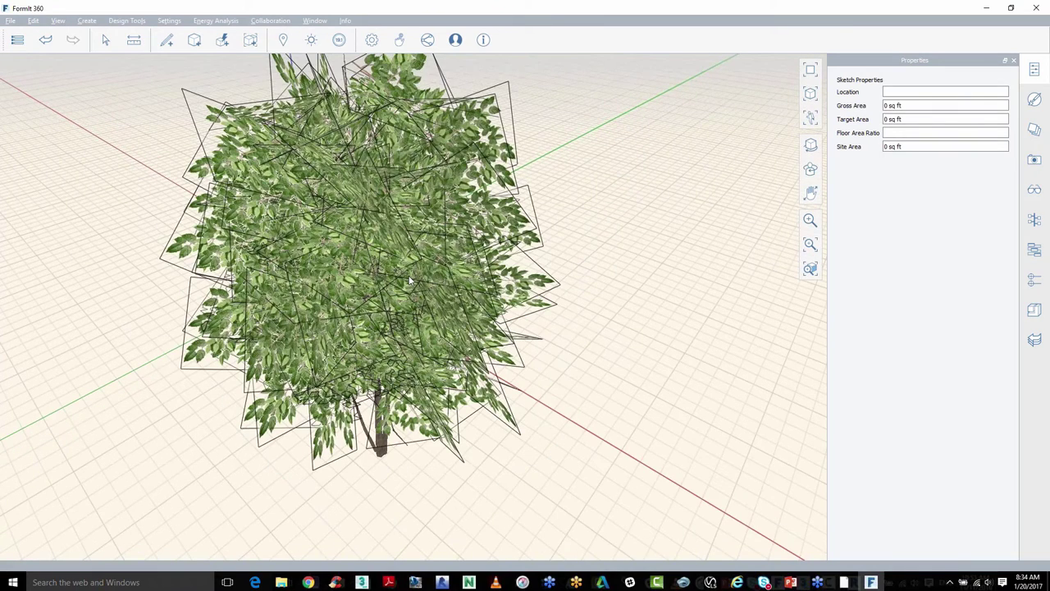
pyautogui.click(410, 280)
pyautogui.moveTo(409, 280); pyautogui.dragTo(517, 270, button='middle')
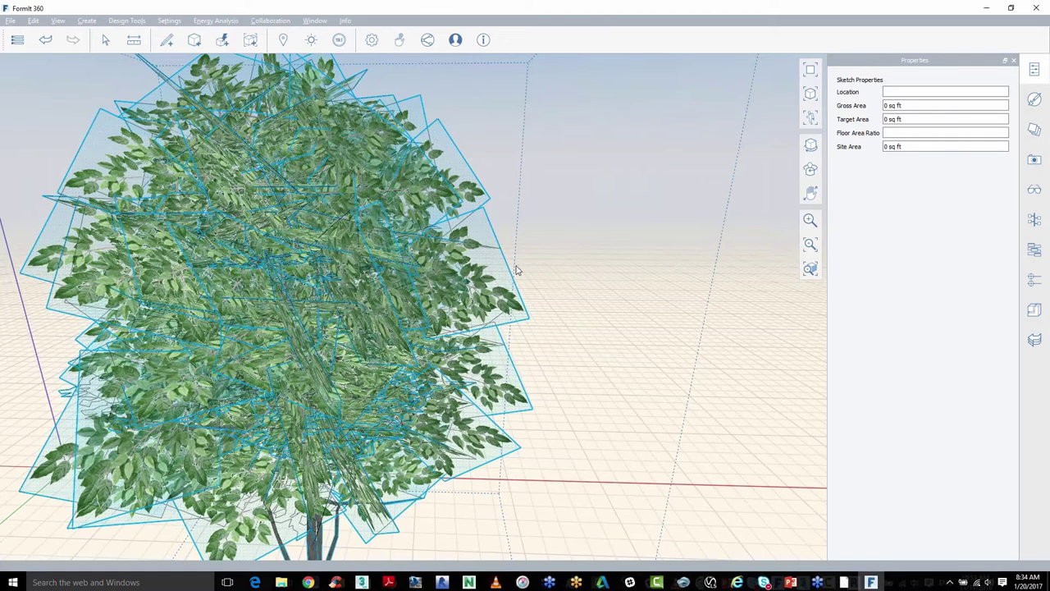
pyautogui.scroll(3, 517, 270)
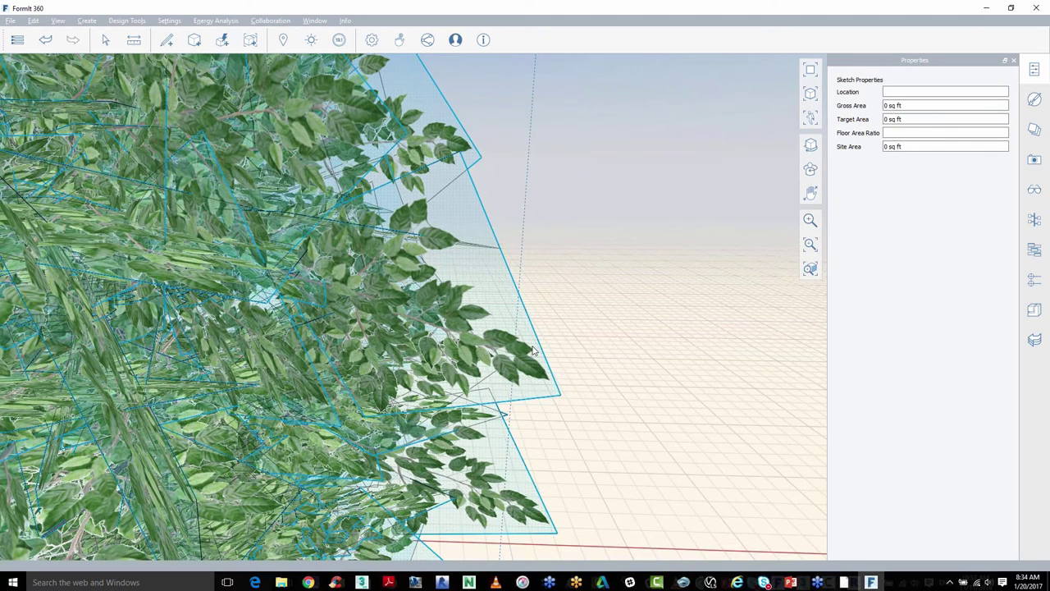
pyautogui.scroll(-1, 533, 352)
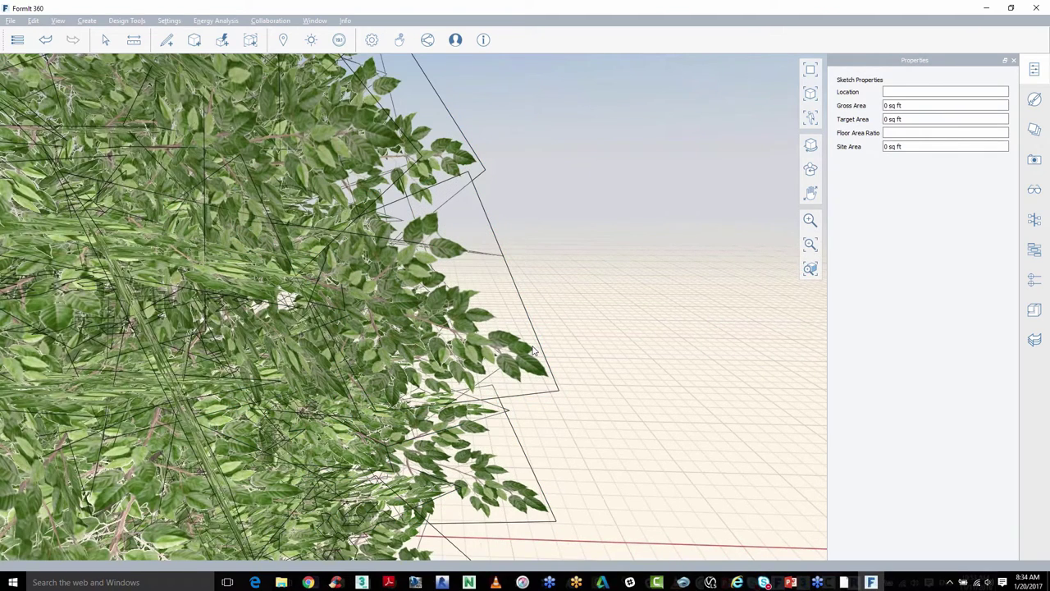
pyautogui.scroll(3, 348, 453)
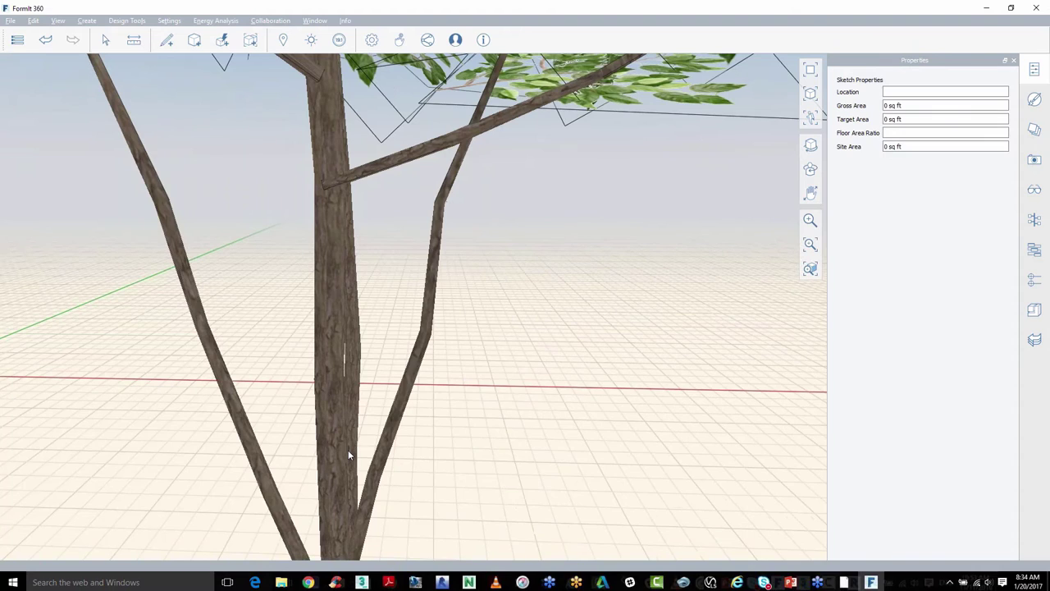
# Select the tree model in the sketch and name its instance "tree"
pyautogui.scroll(2, 348, 450)
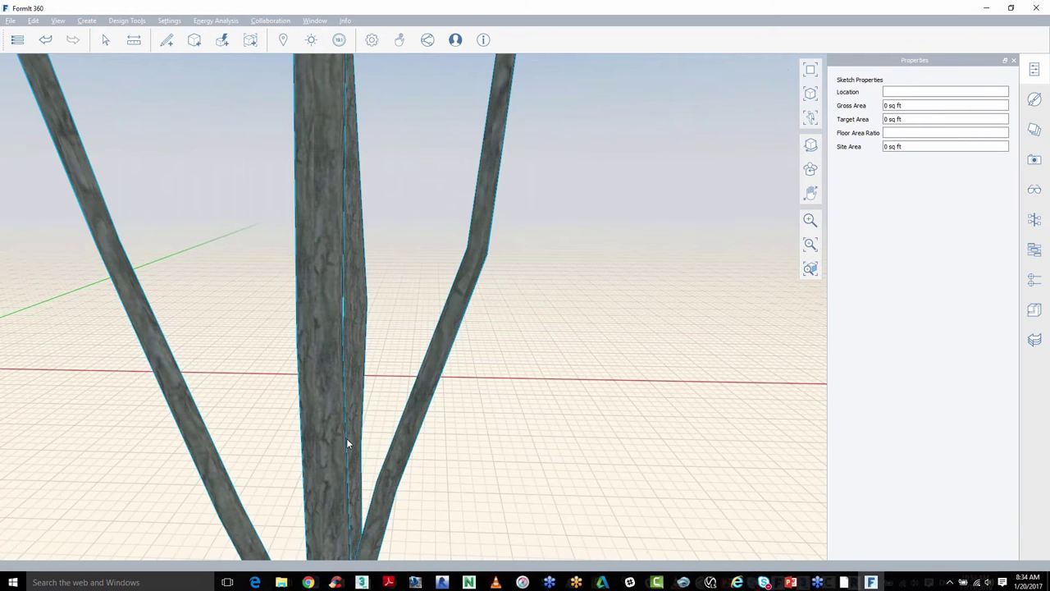
pyautogui.moveTo(346, 438); pyautogui.dragTo(338, 439, button='middle')
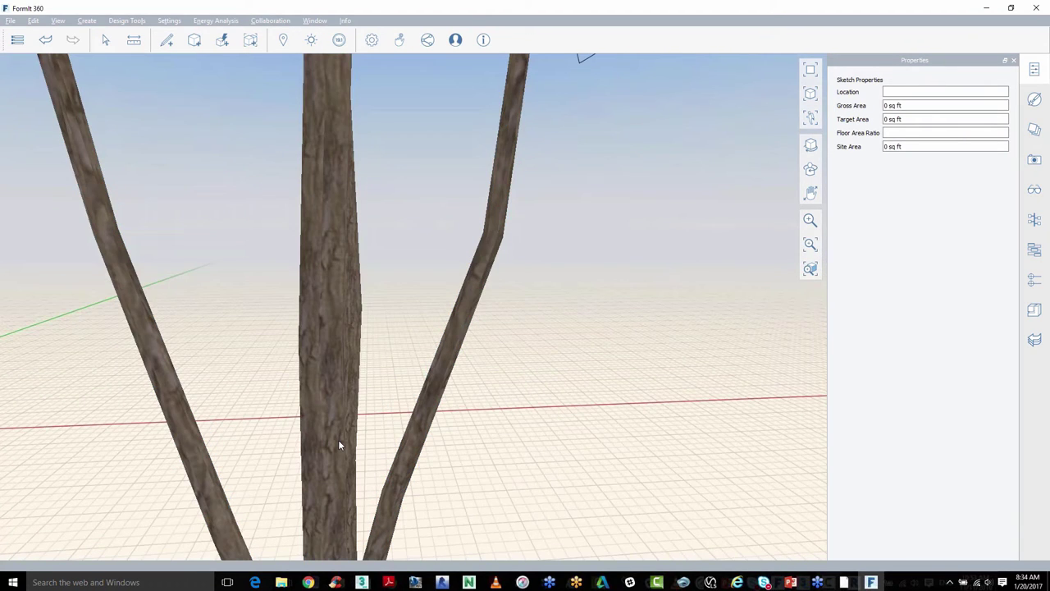
pyautogui.scroll(-5, 279, 433)
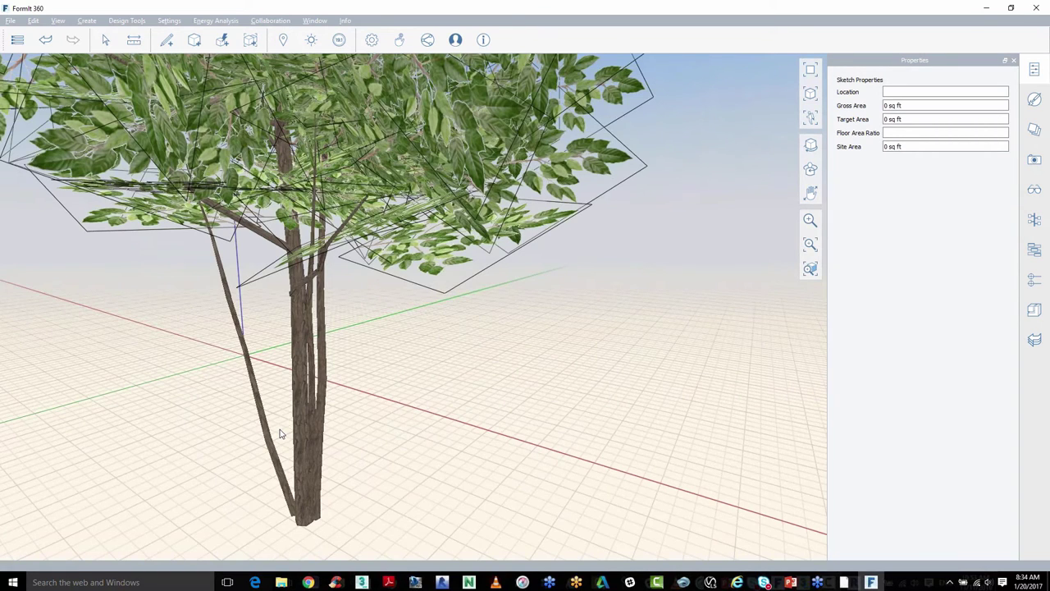
pyautogui.moveTo(280, 434); pyautogui.dragTo(884, 52, button='middle')
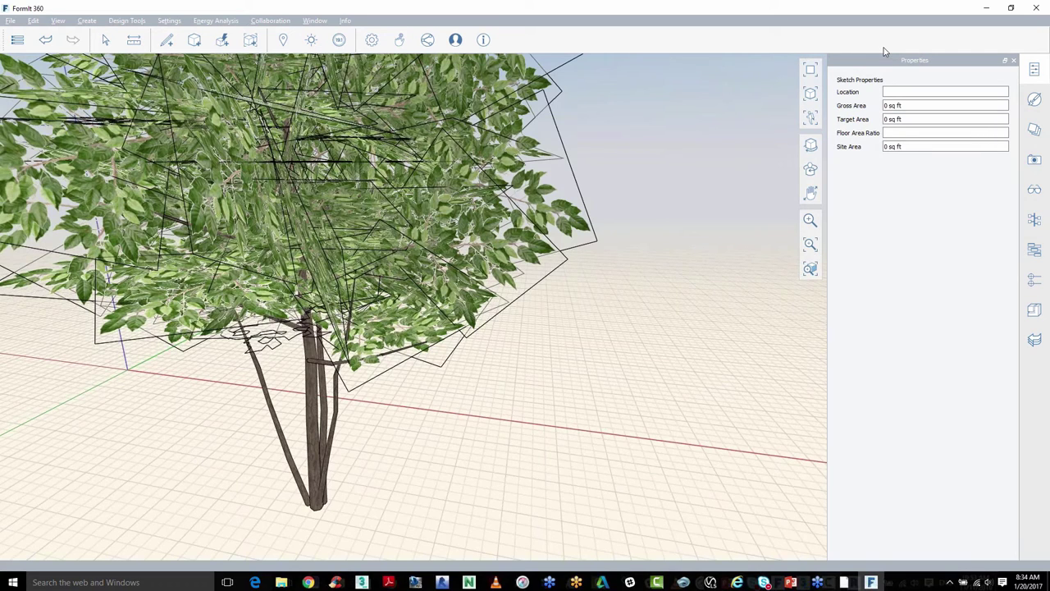
pyautogui.click(517, 191)
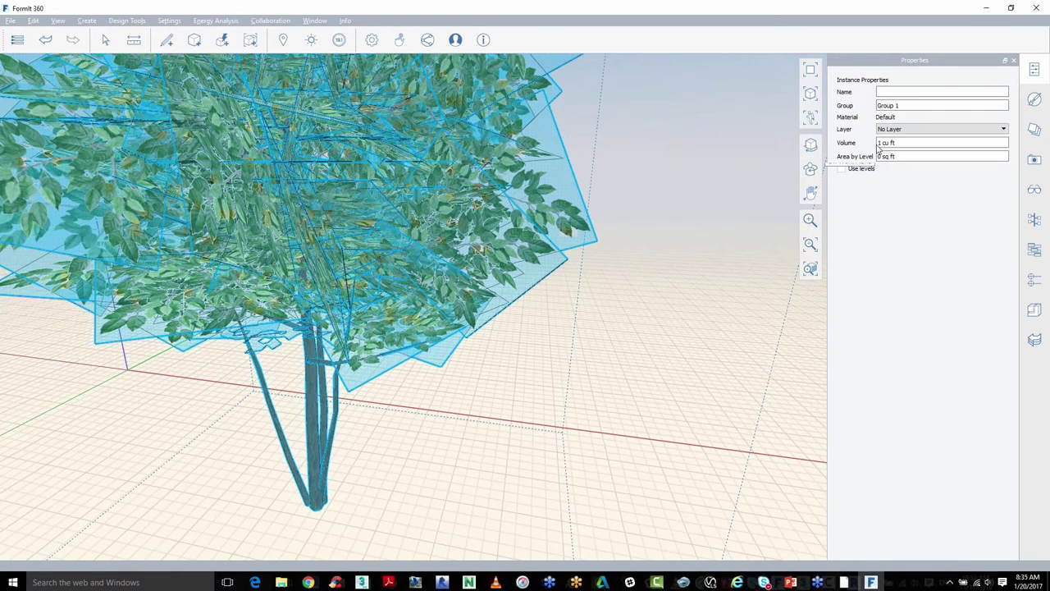
pyautogui.click(889, 91)
pyautogui.write('tree')
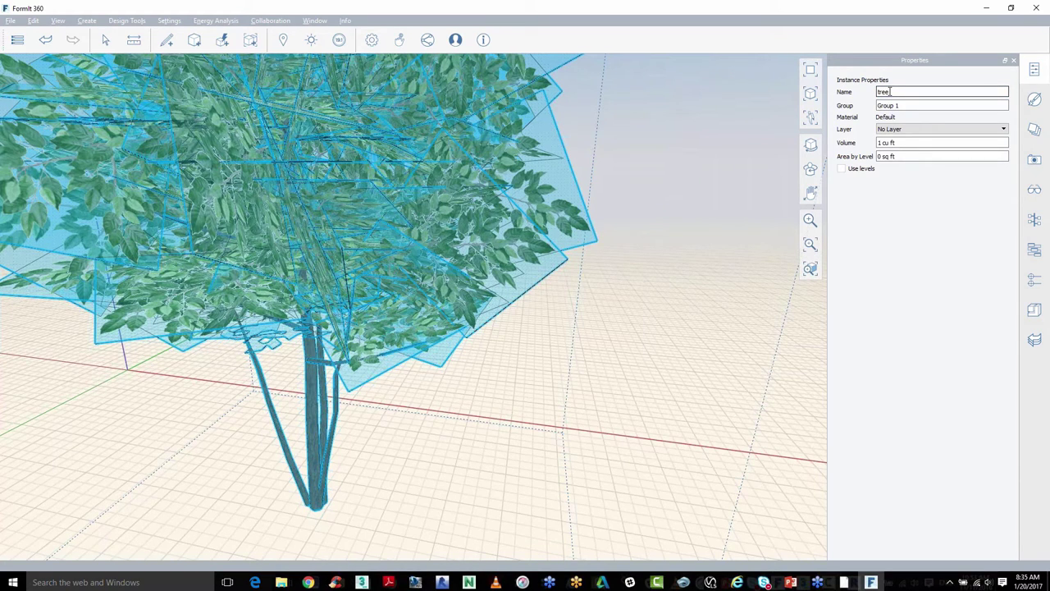
# Open the tree group for editing and check the face materials of a leaf plane and the trunk
pyautogui.rightClick(546, 159)
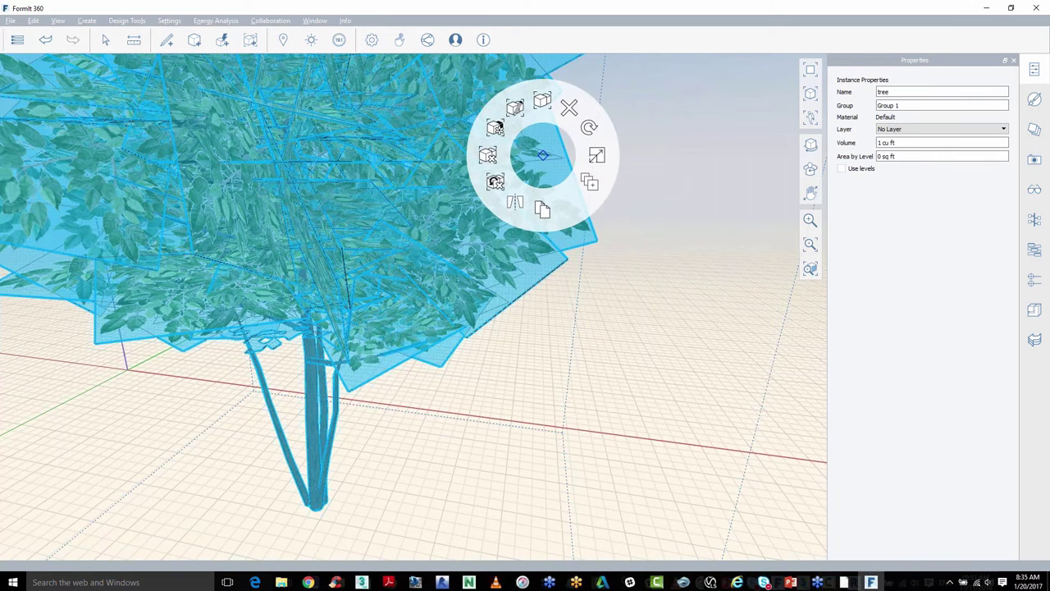
pyautogui.click(518, 116)
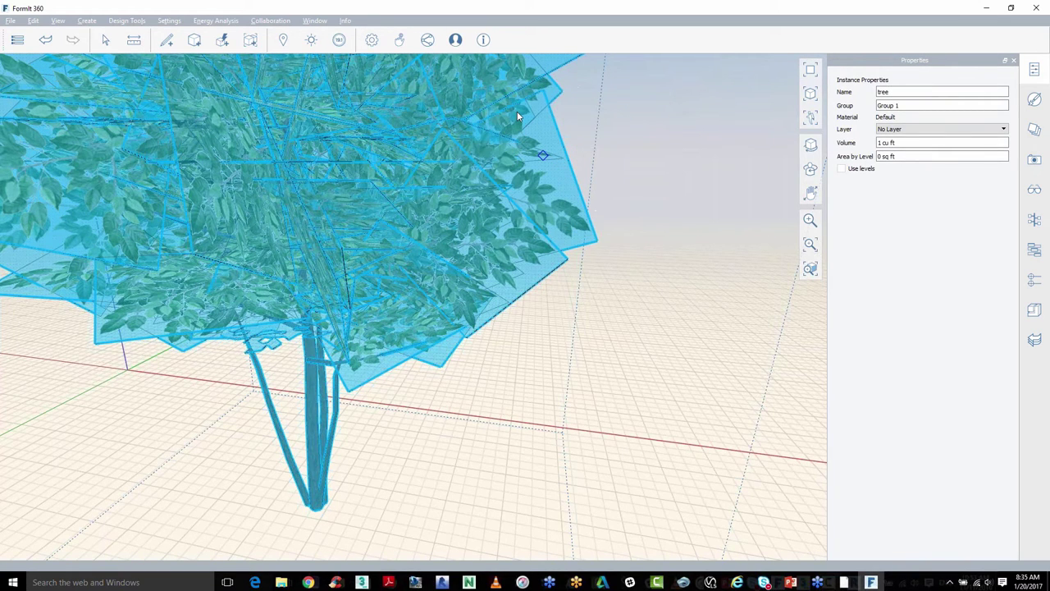
pyautogui.doubleClick(518, 116)
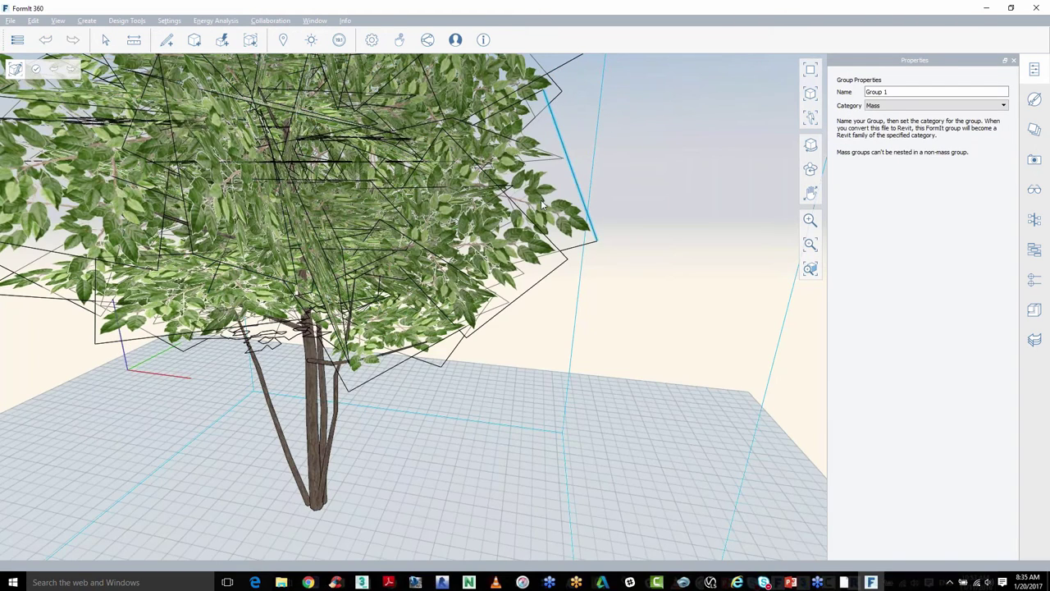
pyautogui.click(538, 201)
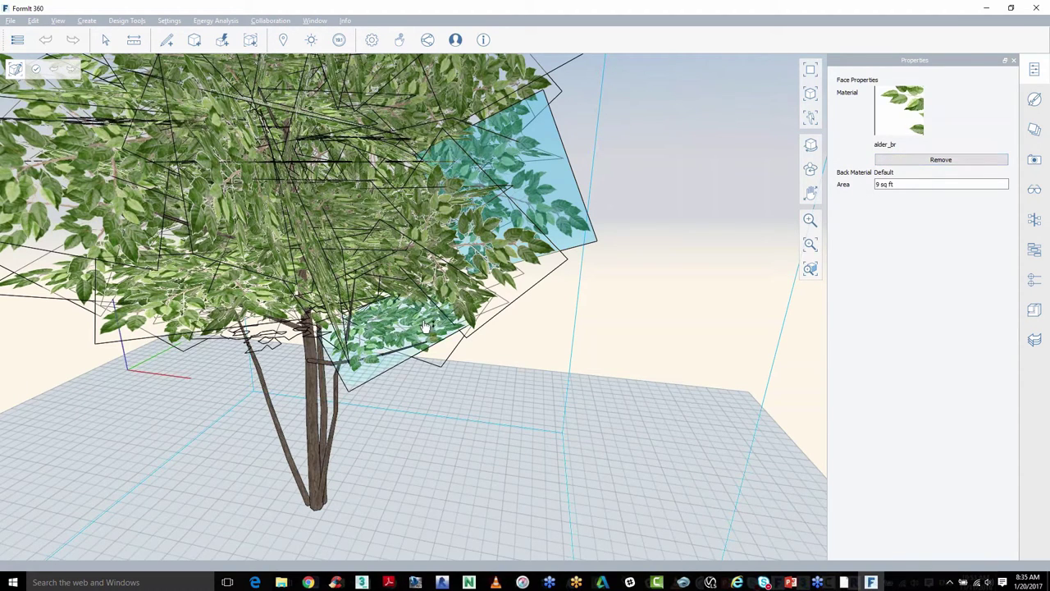
pyautogui.click(311, 403)
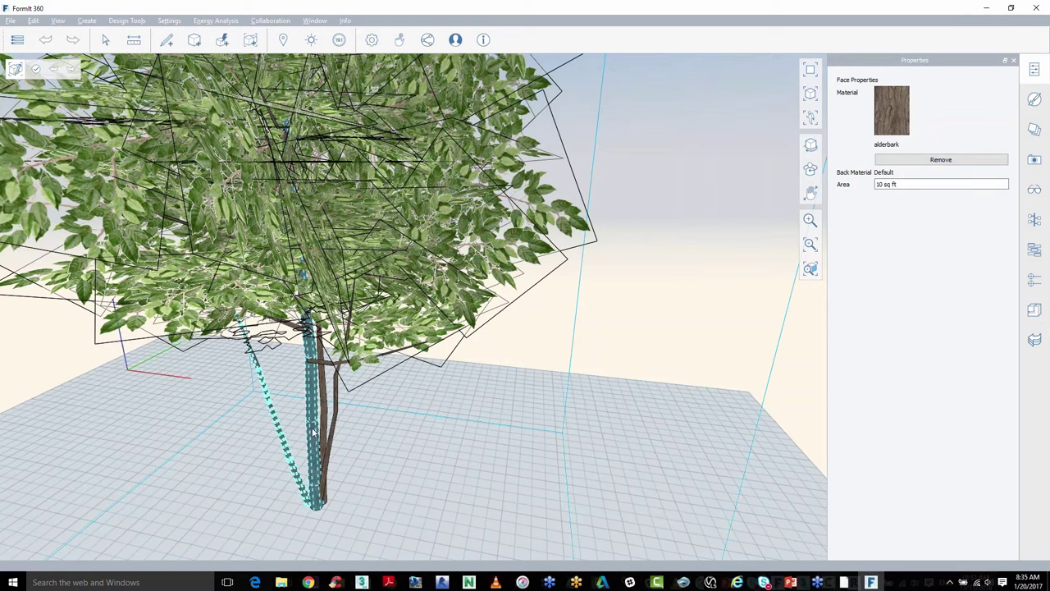
pyautogui.click(586, 240)
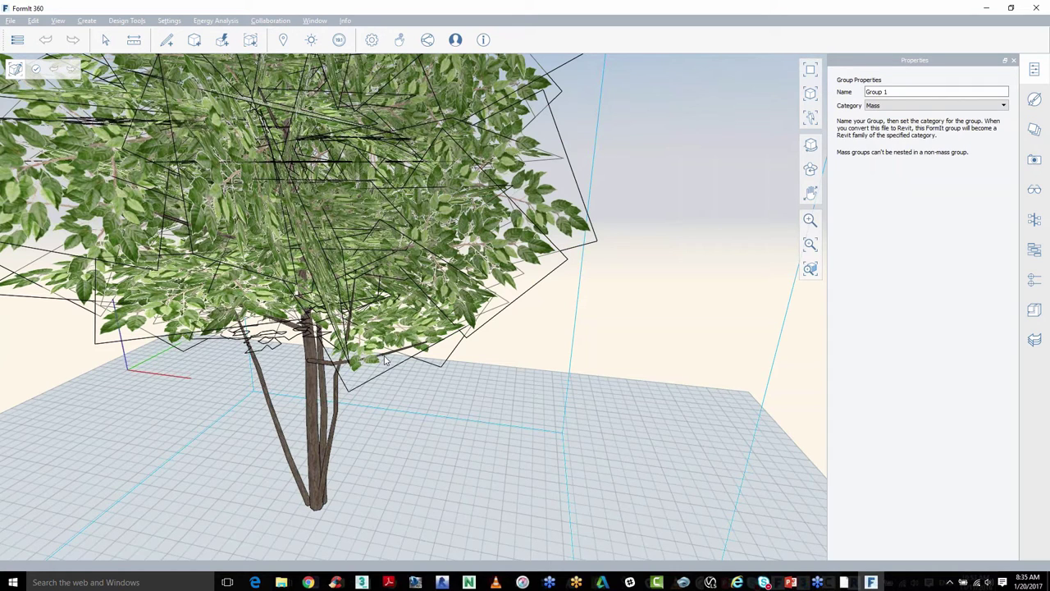
# Extrude the bottom face of the main trunk downward to lengthen it, and finish editing the group
pyautogui.moveTo(385, 359); pyautogui.dragTo(292, 453, button='middle')
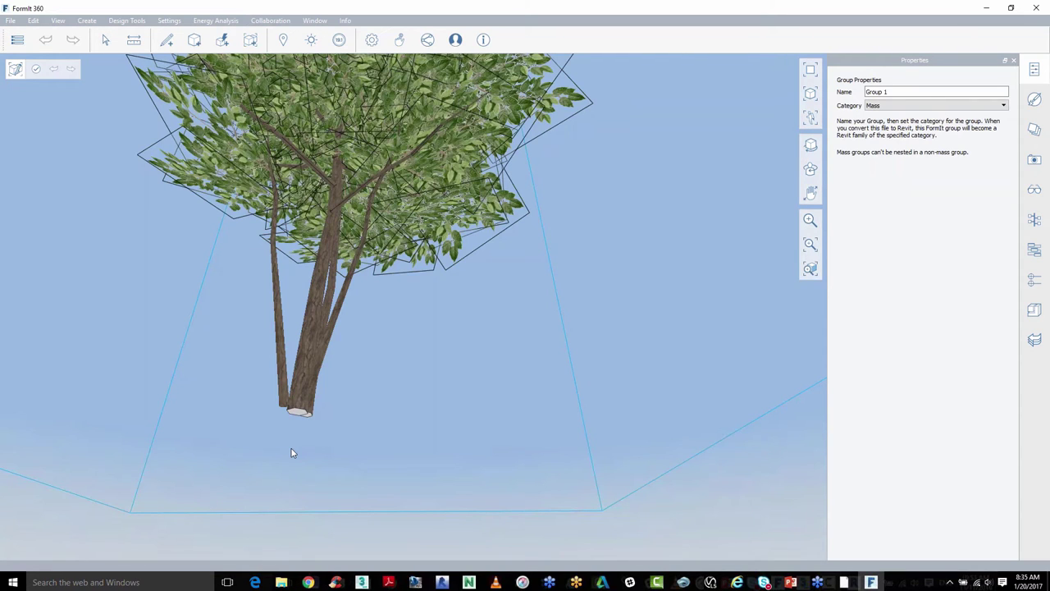
pyautogui.doubleClick(297, 412)
pyautogui.moveTo(302, 438); pyautogui.dragTo(297, 527)
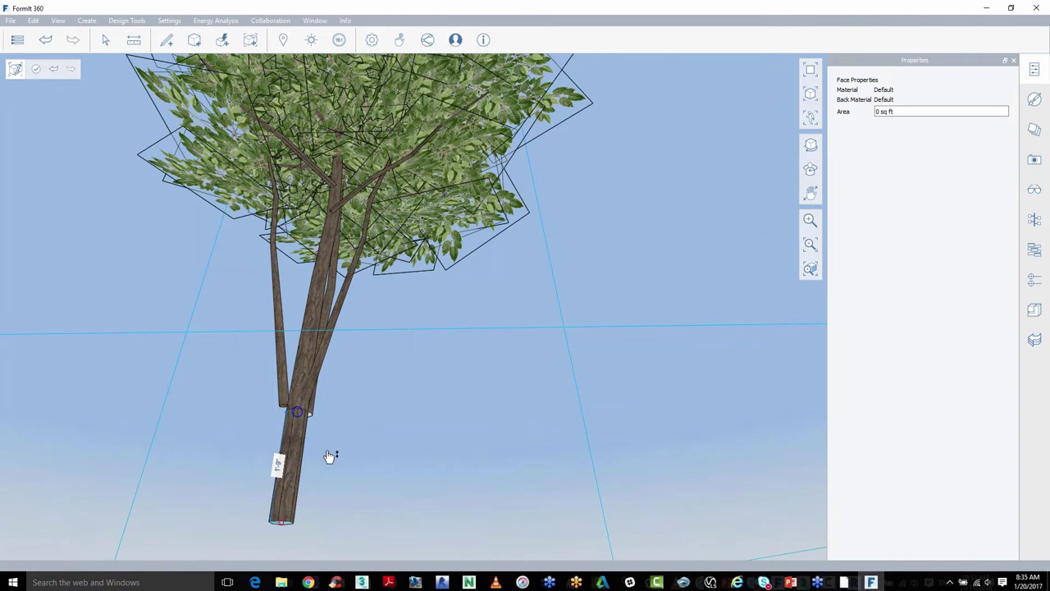
pyautogui.moveTo(335, 415); pyautogui.dragTo(307, 401, button='middle')
pyautogui.scroll(1, 307, 401)
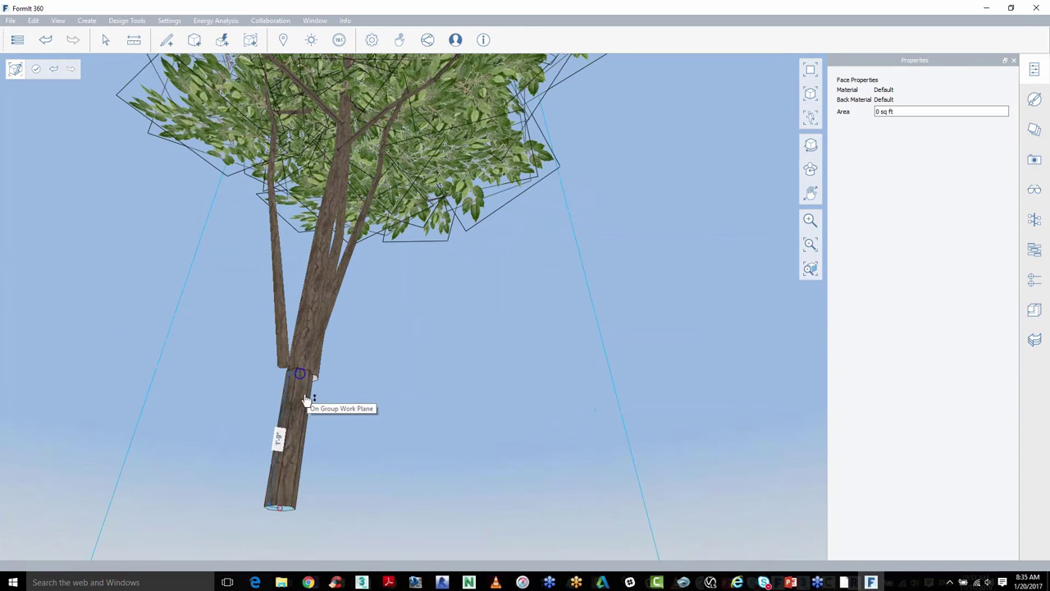
pyautogui.scroll(2, 305, 400)
pyautogui.scroll(-1, 305, 400)
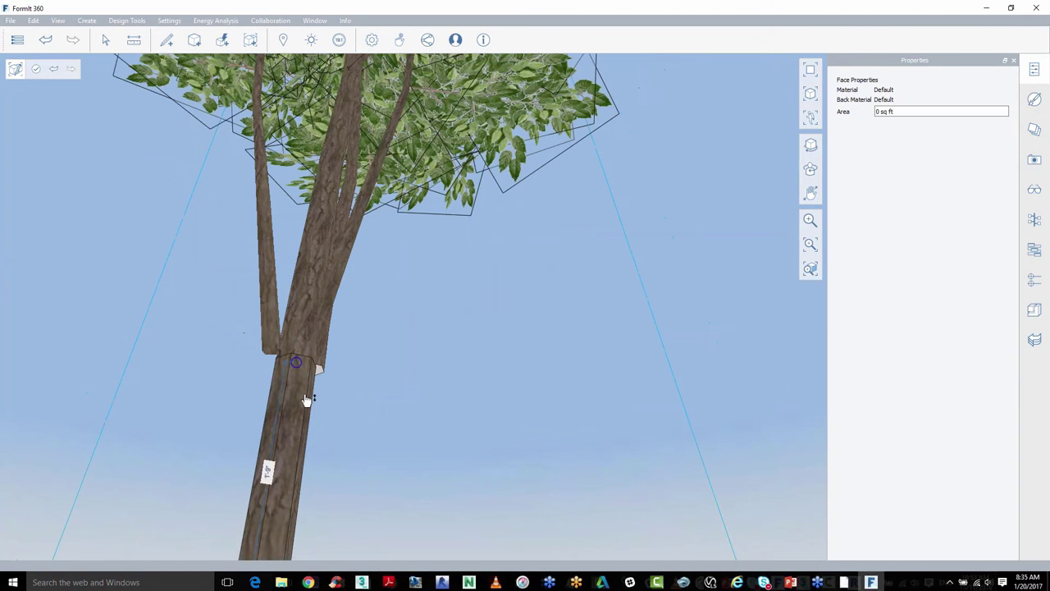
pyautogui.moveTo(305, 399); pyautogui.dragTo(405, 371, button='middle')
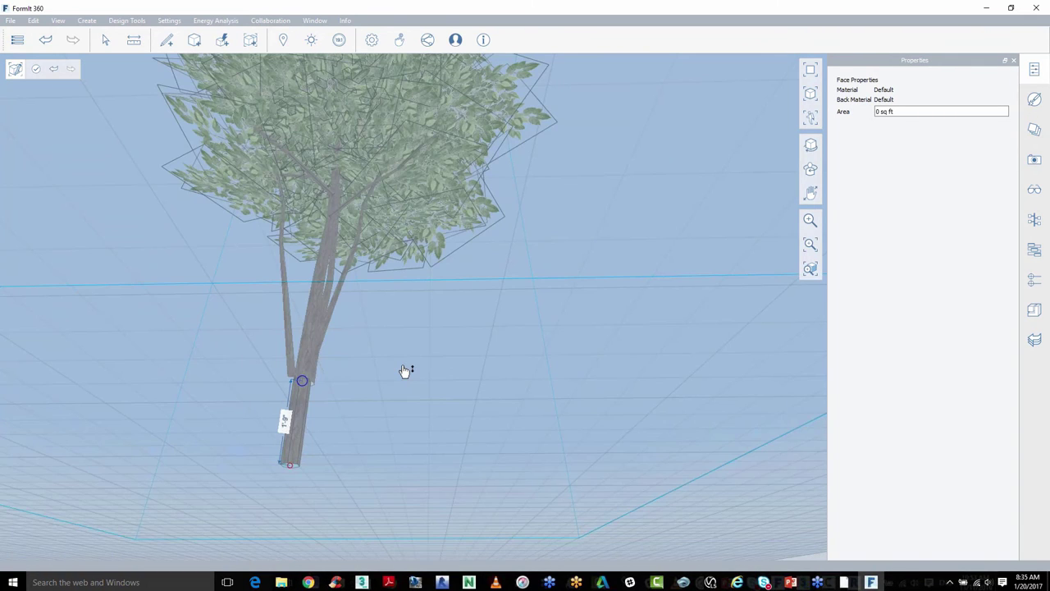
pyautogui.click(36, 71)
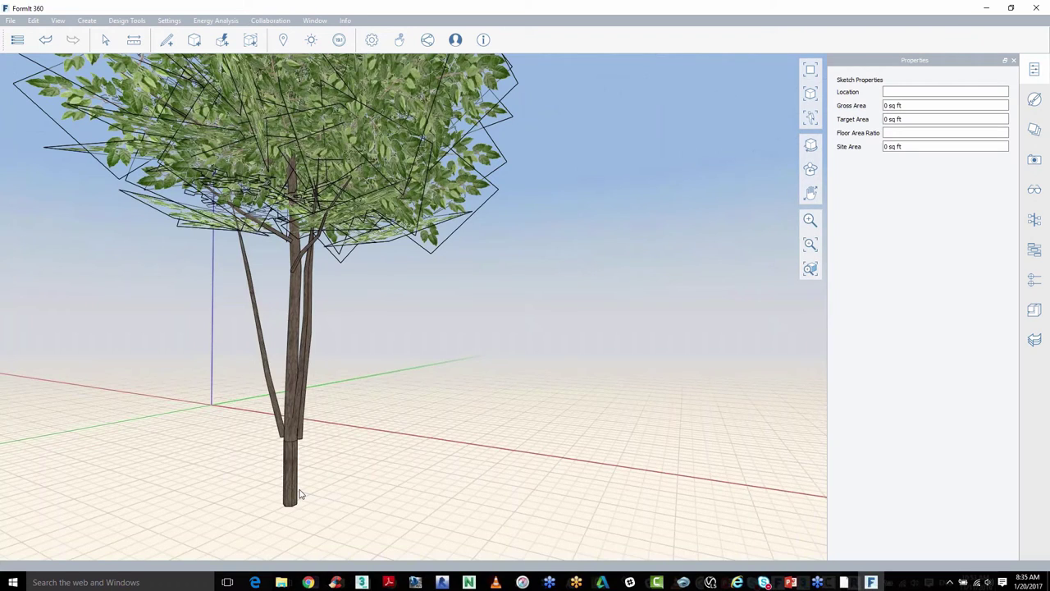
# Select the tree and look through the materials of Group 1, including alder_br, rb_leaf and rb_bark
pyautogui.click(299, 493)
pyautogui.click(1033, 100)
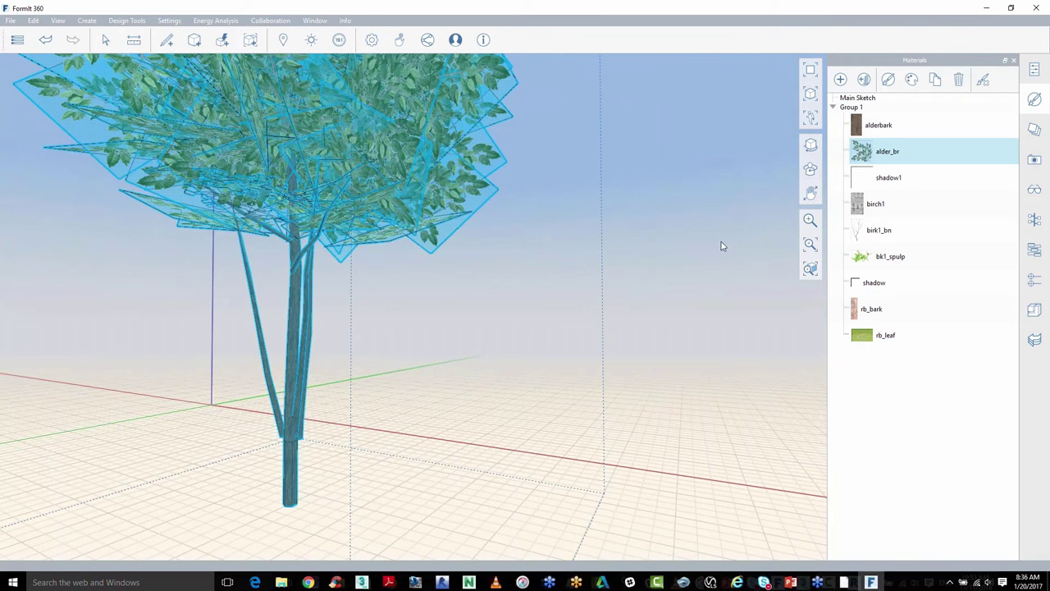
pyautogui.click(859, 159)
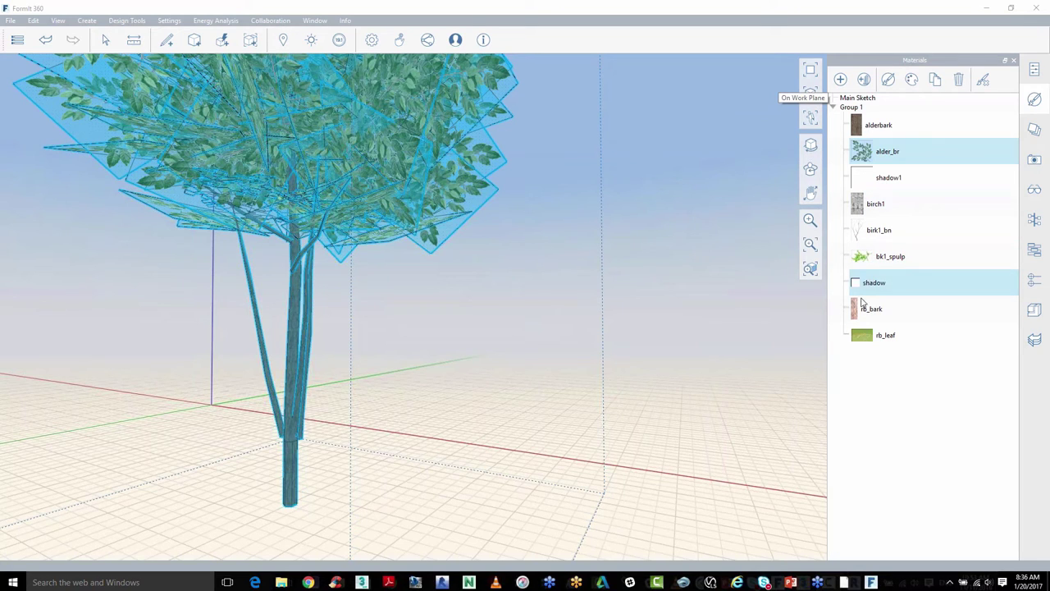
pyautogui.click(861, 337)
pyautogui.click(861, 308)
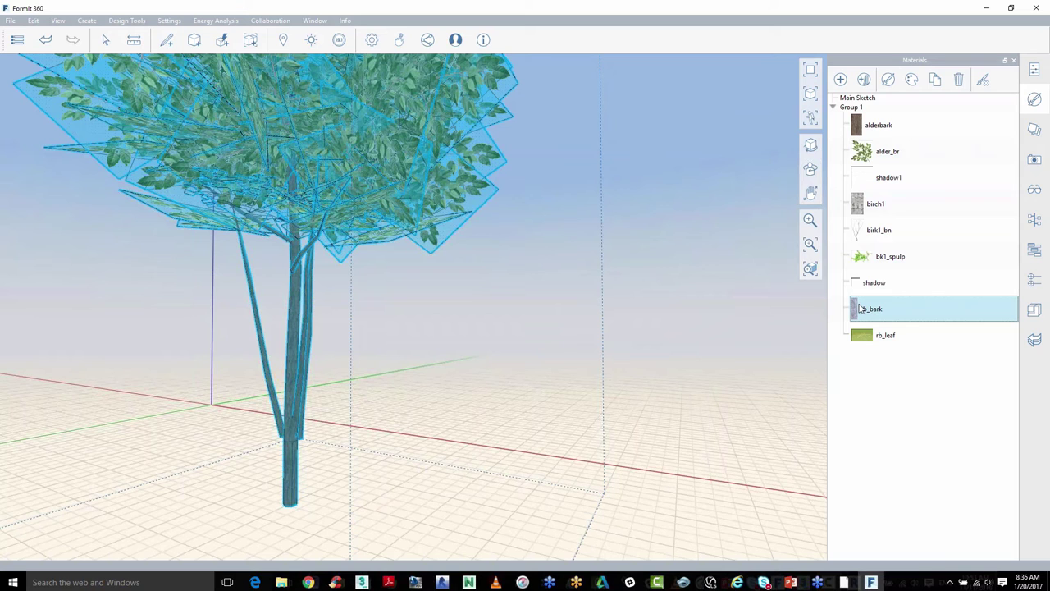
pyautogui.click(563, 270)
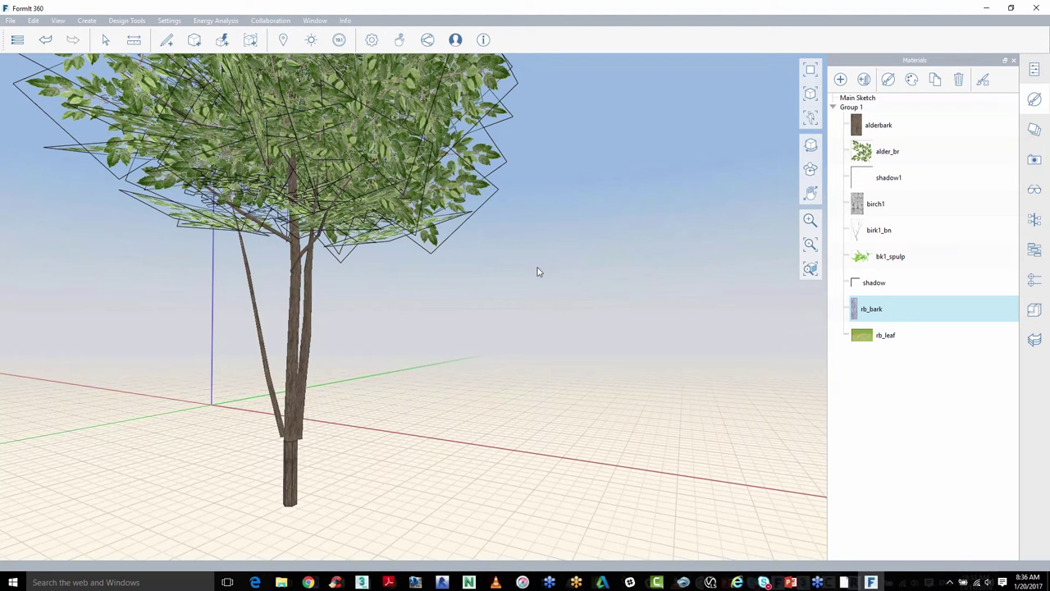
pyautogui.scroll(1, 538, 272)
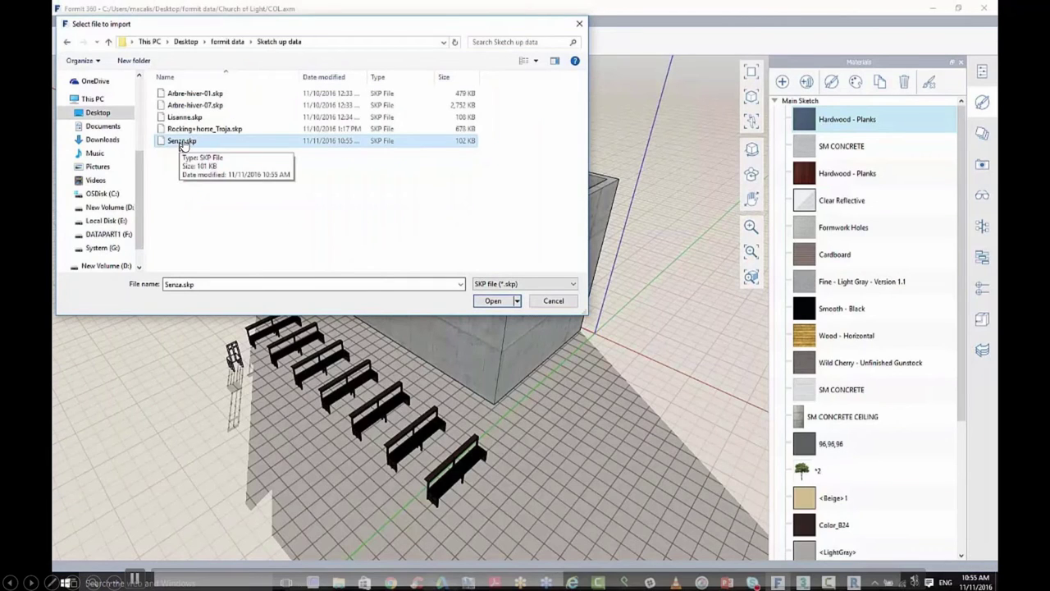
# Skim through the embedded SketchUp import video, skipping to the parts with imported people, and advance the presentation
pyautogui.click(490, 301)
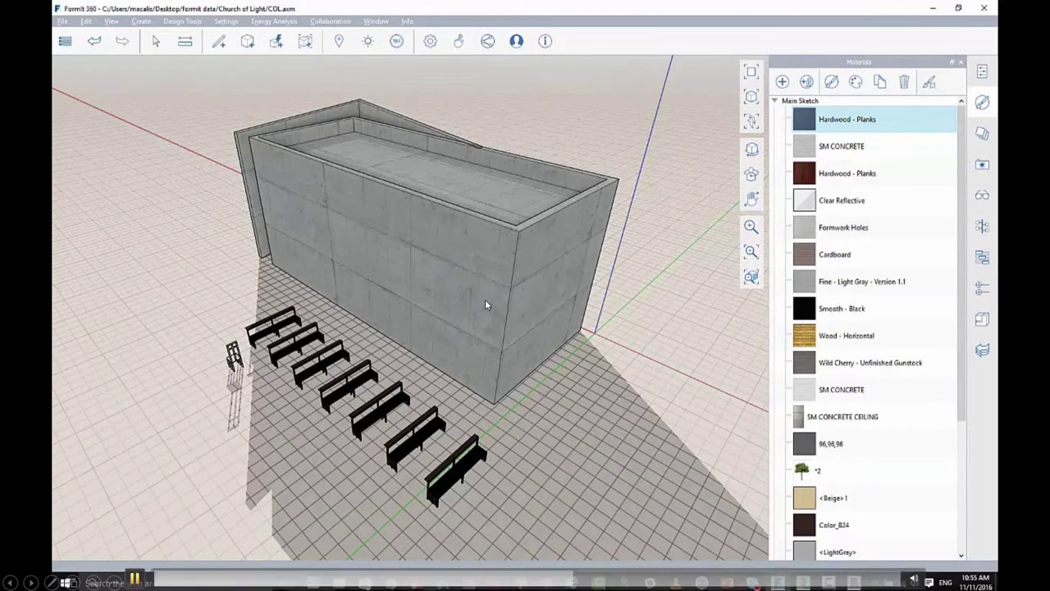
pyautogui.press('space')
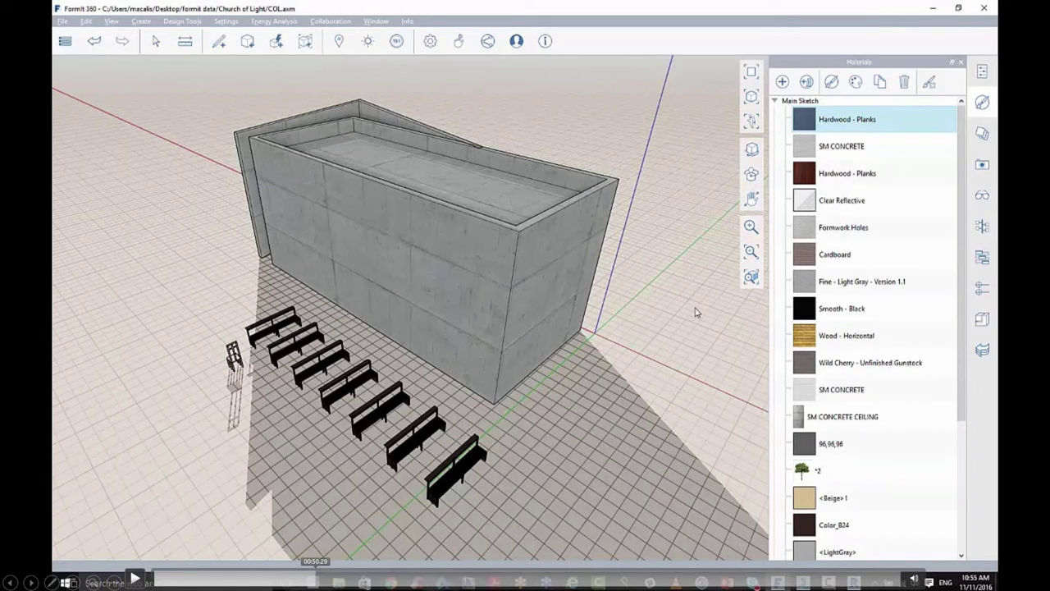
pyautogui.click(315, 567)
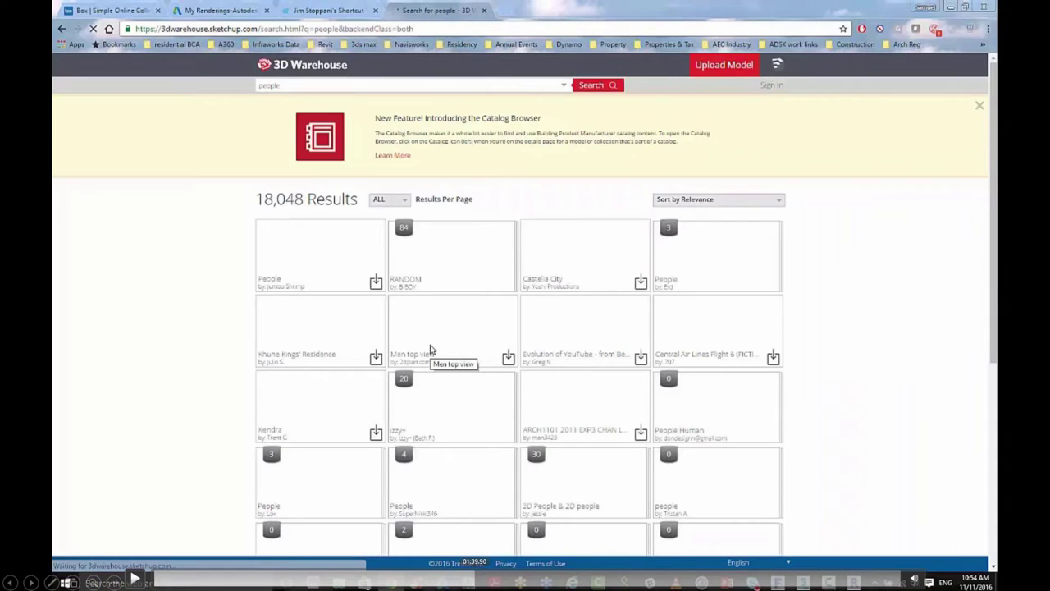
pyautogui.click(574, 564)
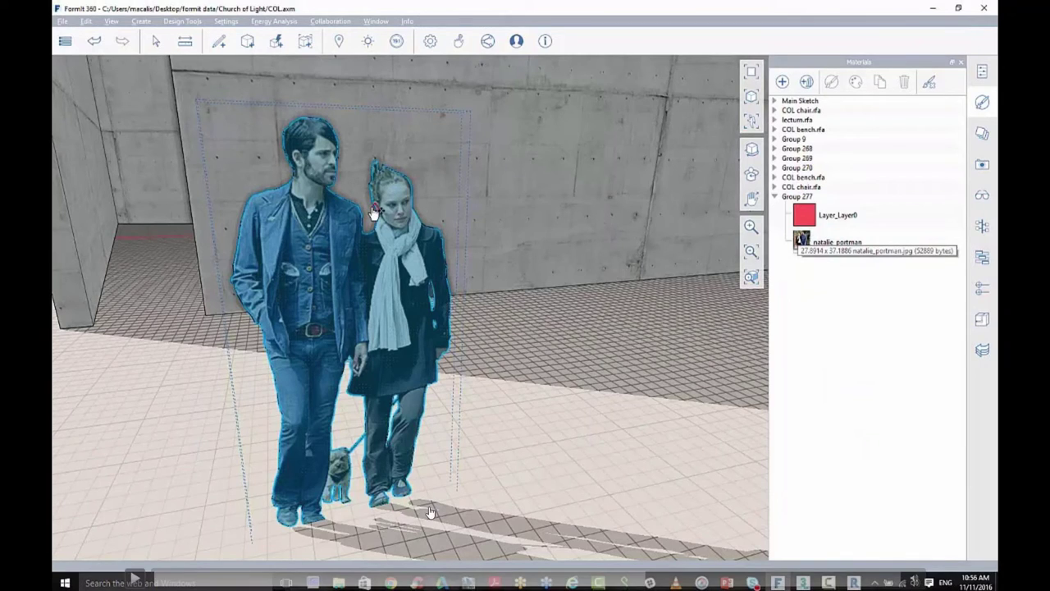
pyautogui.click(134, 578)
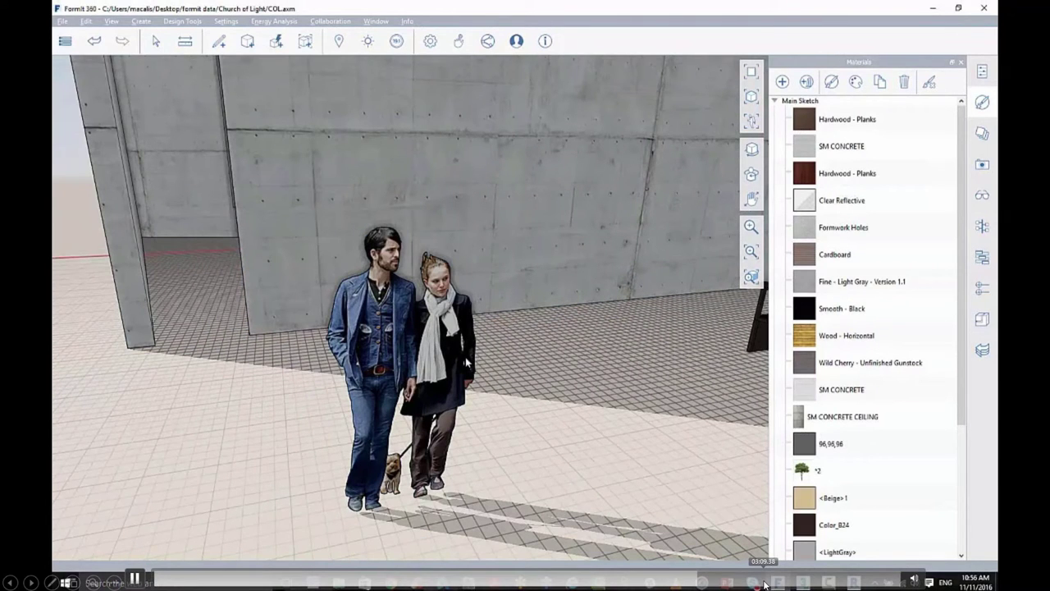
pyautogui.click(801, 583)
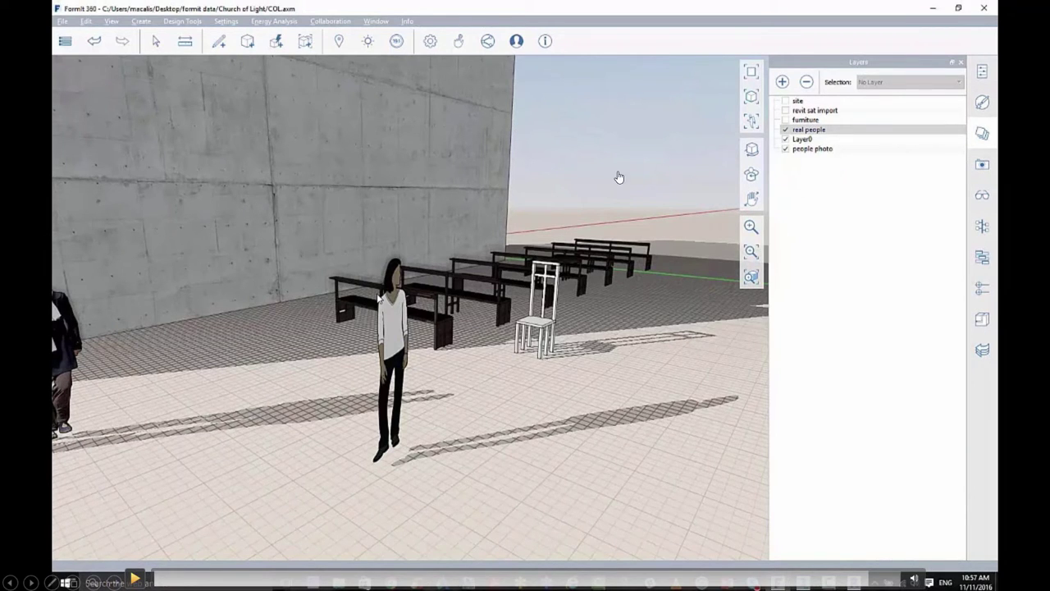
pyautogui.click(136, 578)
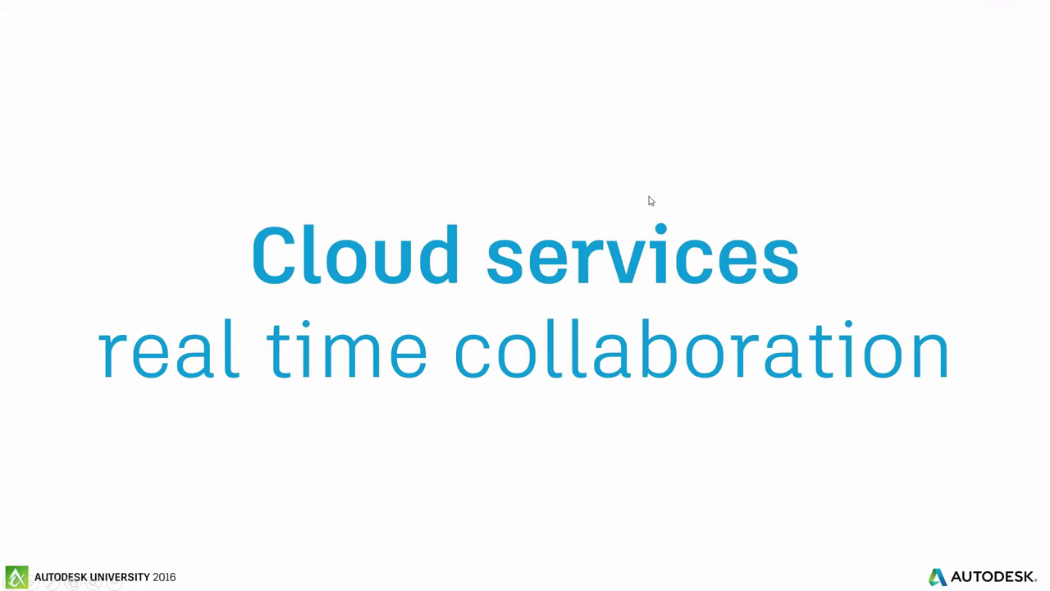
pyautogui.press('Right')
# Switch to FormIt 360, start an empty sketch with the unsaved changes discarded, and extrude a rectangular box up from the ground
pyautogui.hotkey('alt', 'Tab')
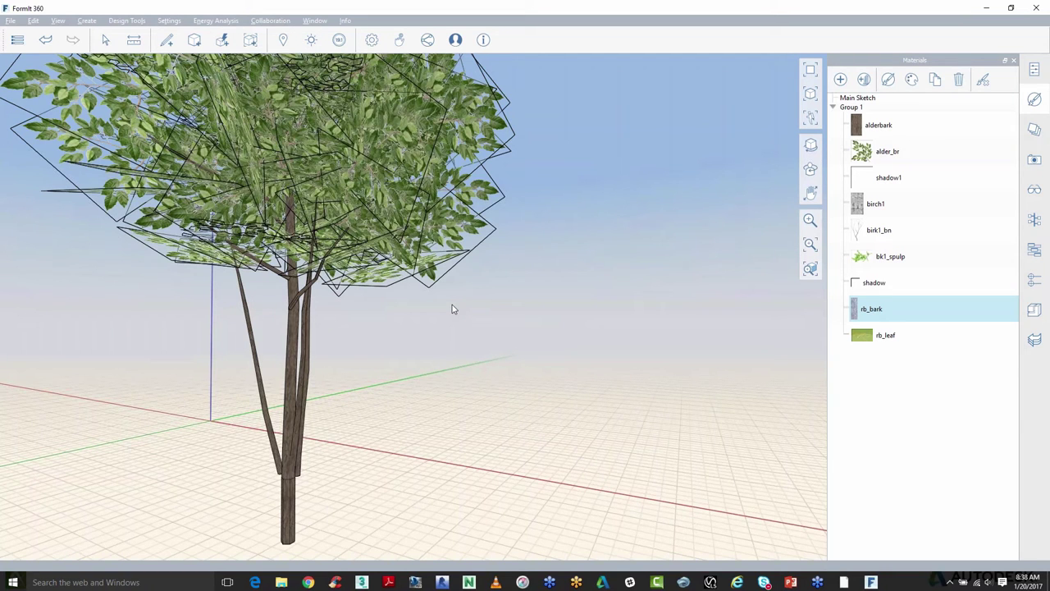
pyautogui.click(11, 21)
pyautogui.moveTo(12, 50)
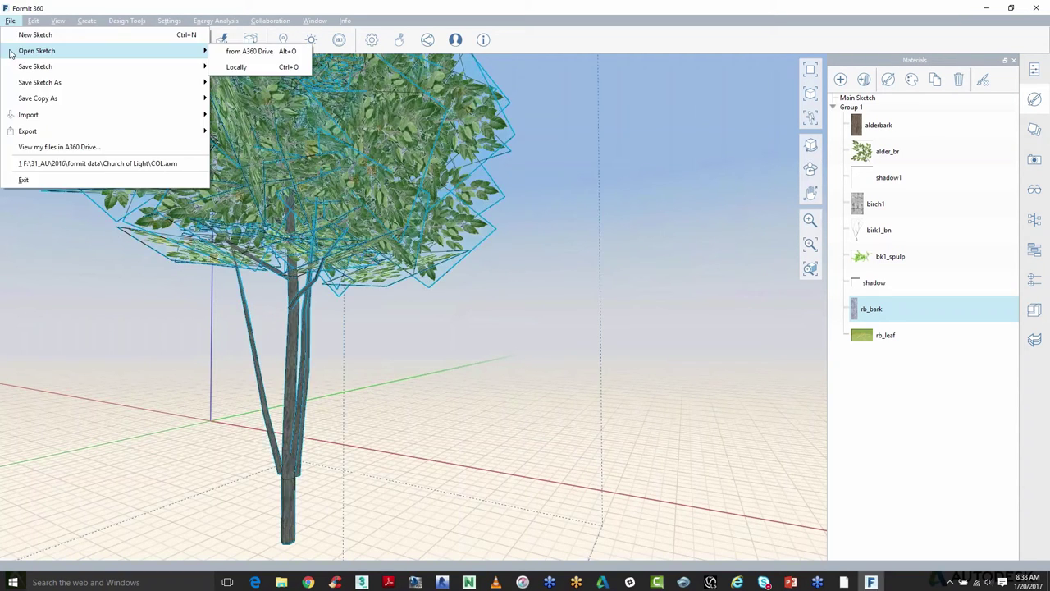
pyautogui.click(236, 66)
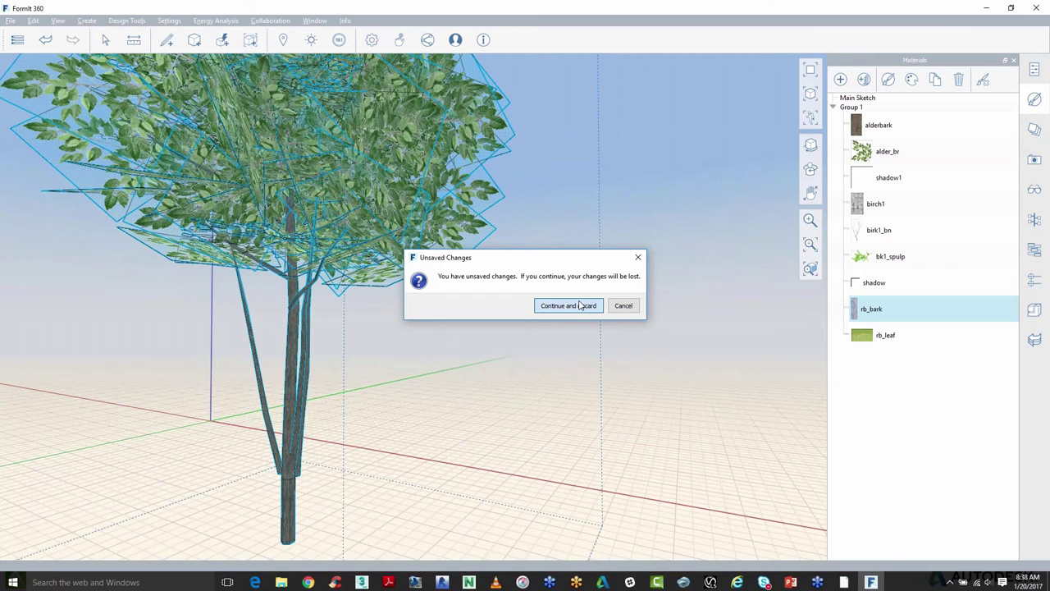
pyautogui.click(580, 306)
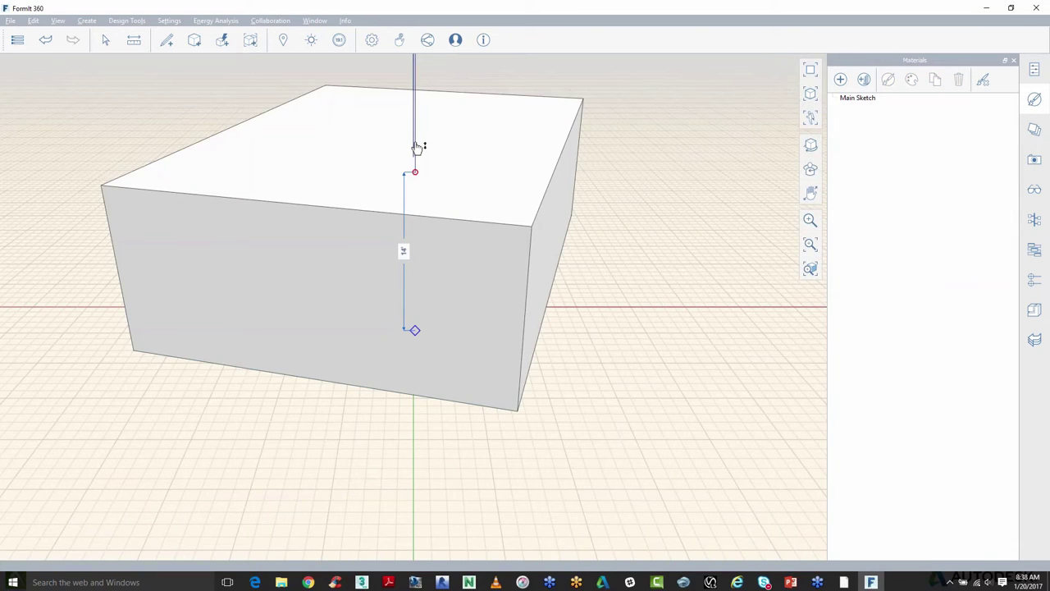
pyautogui.click(417, 146)
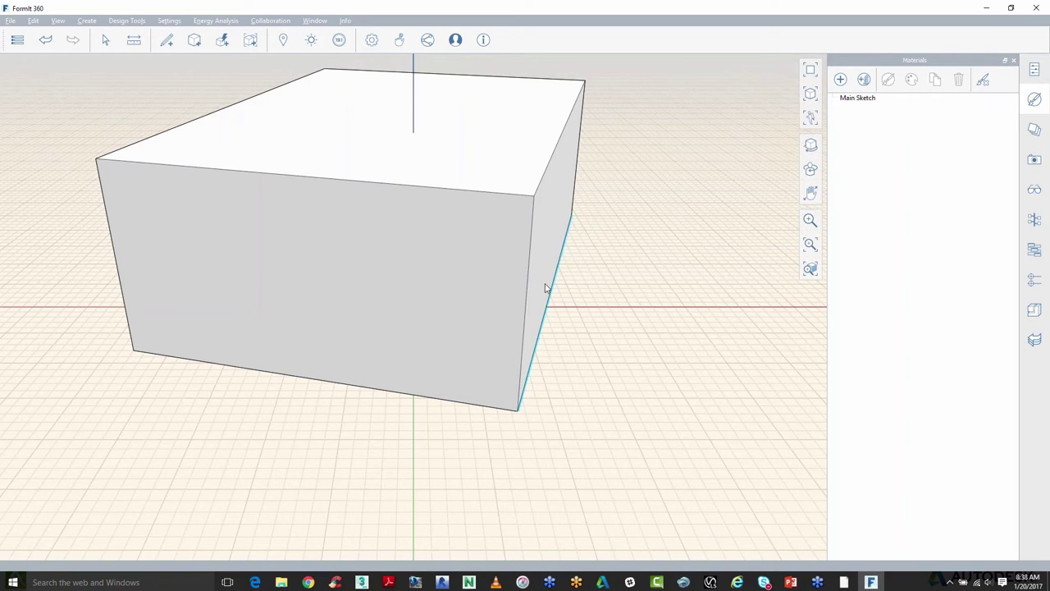
# Start a collaboration sharing session for the sketch with the box
pyautogui.moveTo(545, 288); pyautogui.dragTo(539, 297, button='middle')
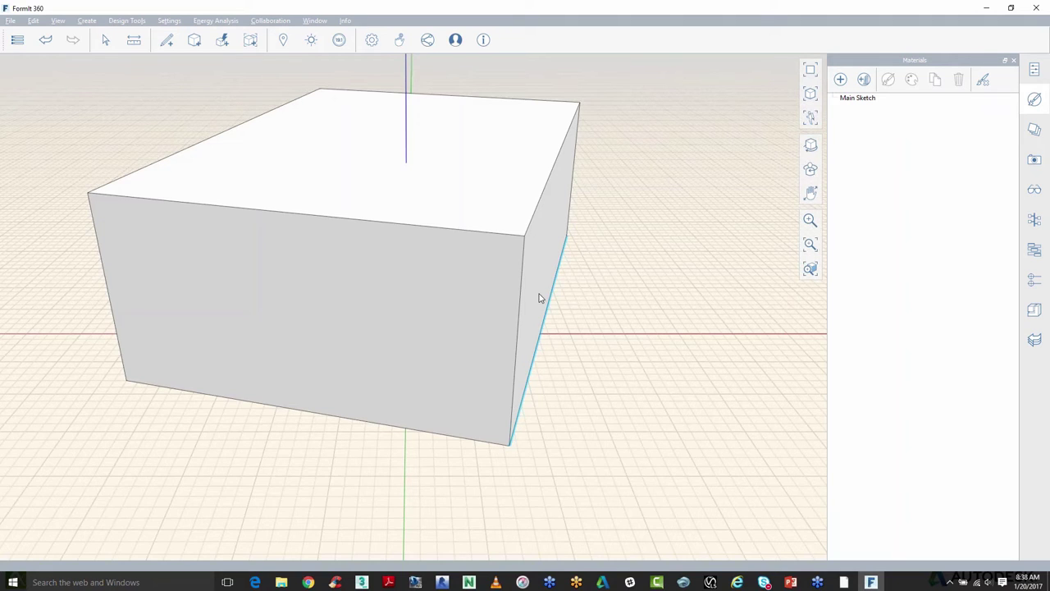
pyautogui.moveTo(539, 298); pyautogui.dragTo(402, 61, button='middle')
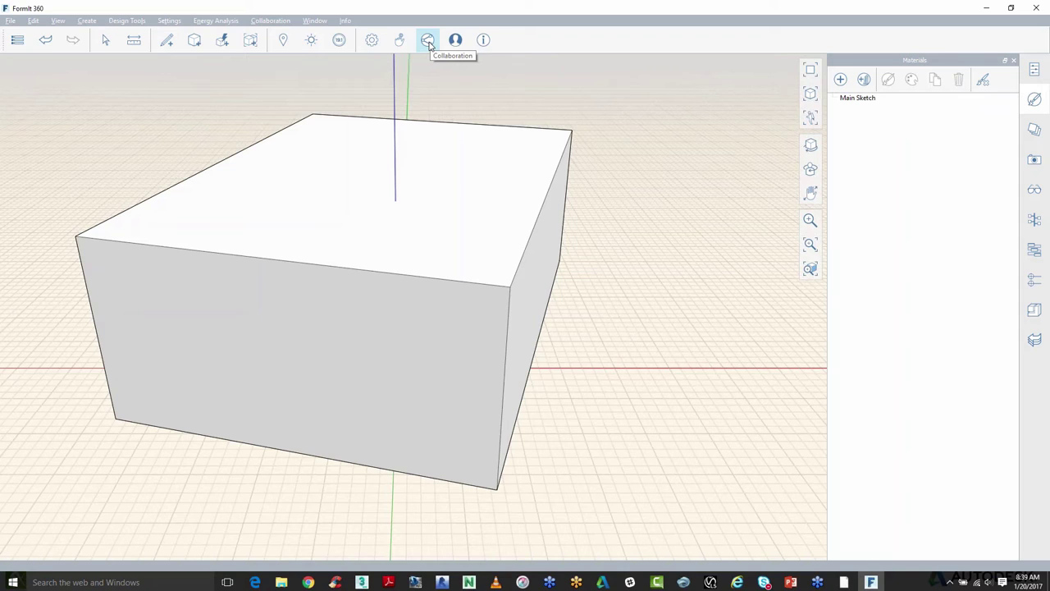
pyautogui.click(427, 41)
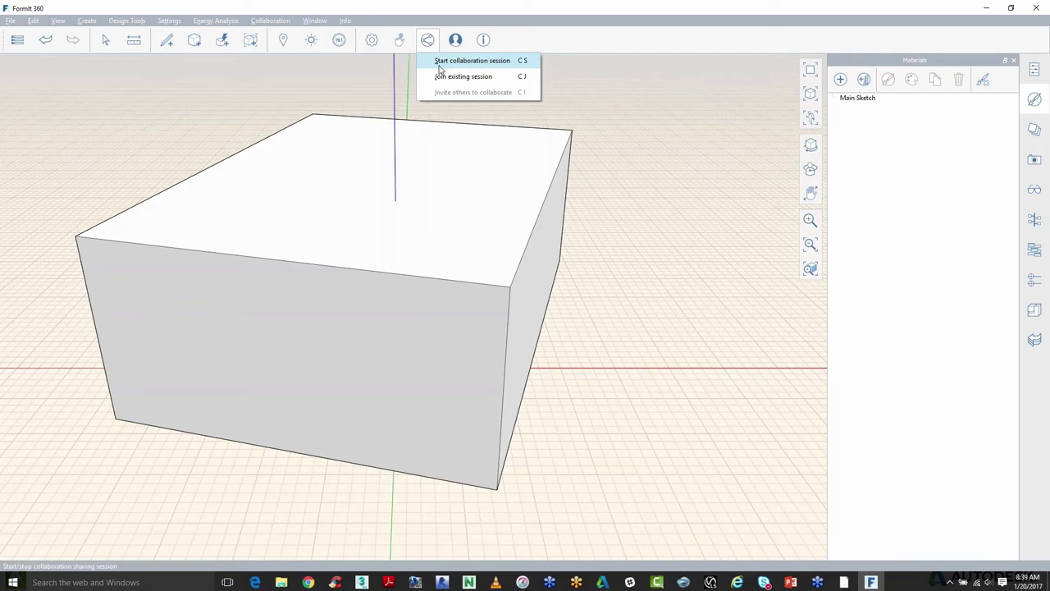
pyautogui.click(439, 66)
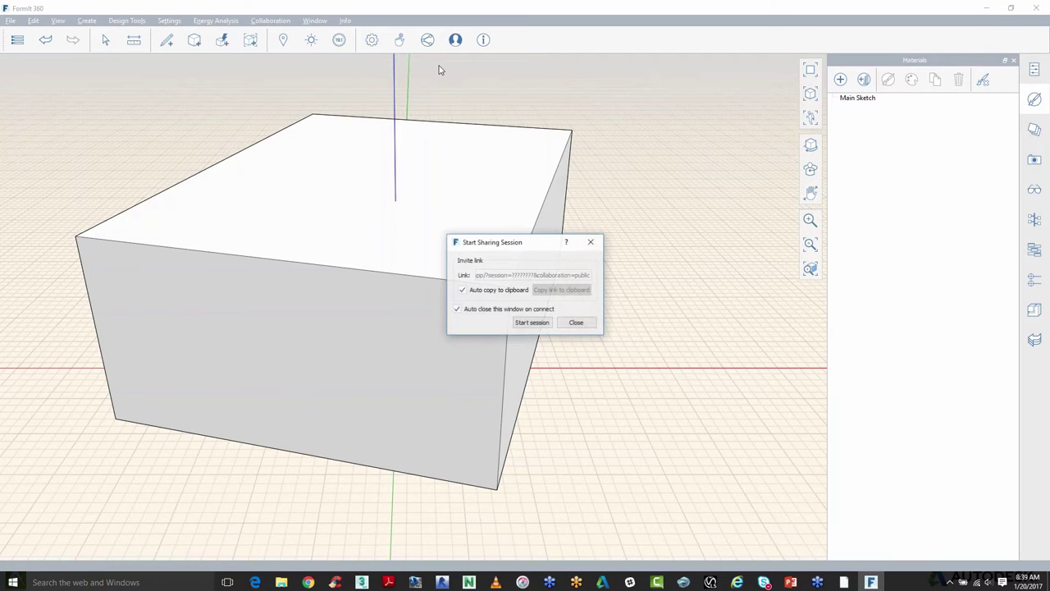
pyautogui.click(531, 322)
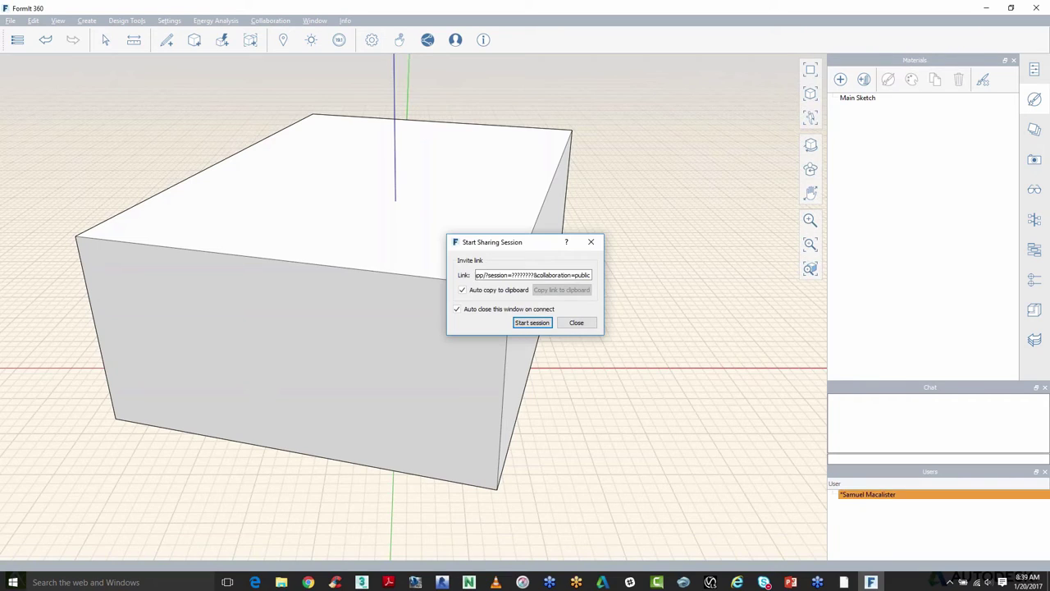
# Open the invitation for the current collaboration session, highlight the session ID within its link, and close the invitation
pyautogui.click(428, 39)
pyautogui.click(472, 96)
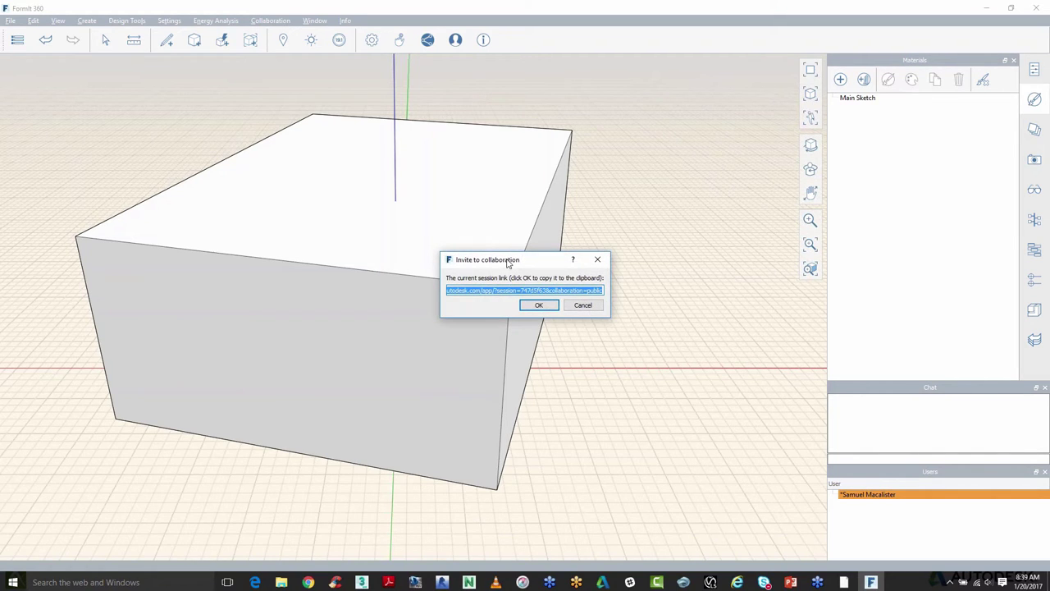
pyautogui.moveTo(507, 245); pyautogui.dragTo(516, 121)
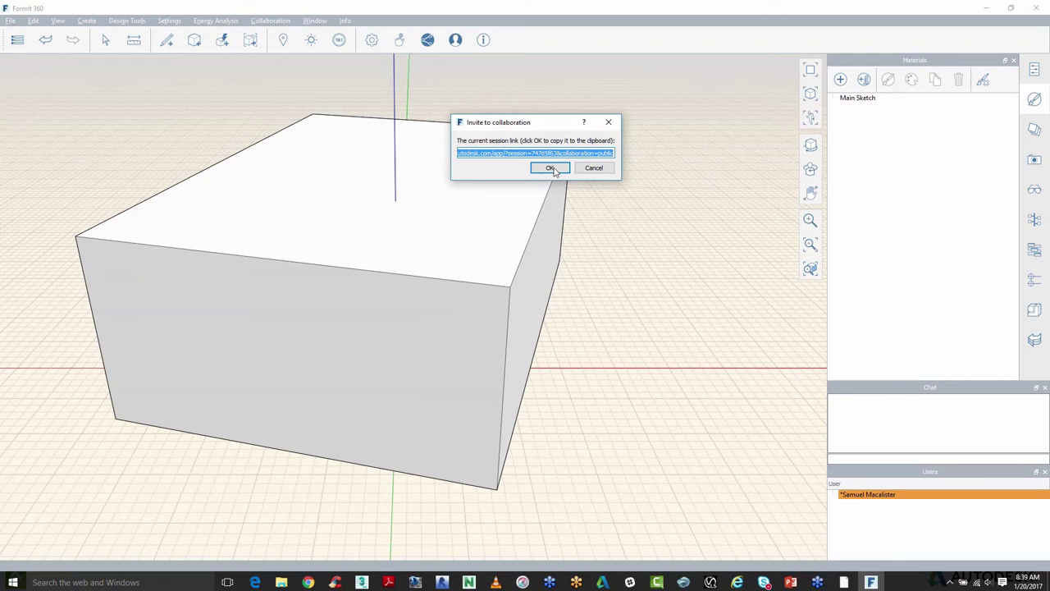
pyautogui.click(507, 155)
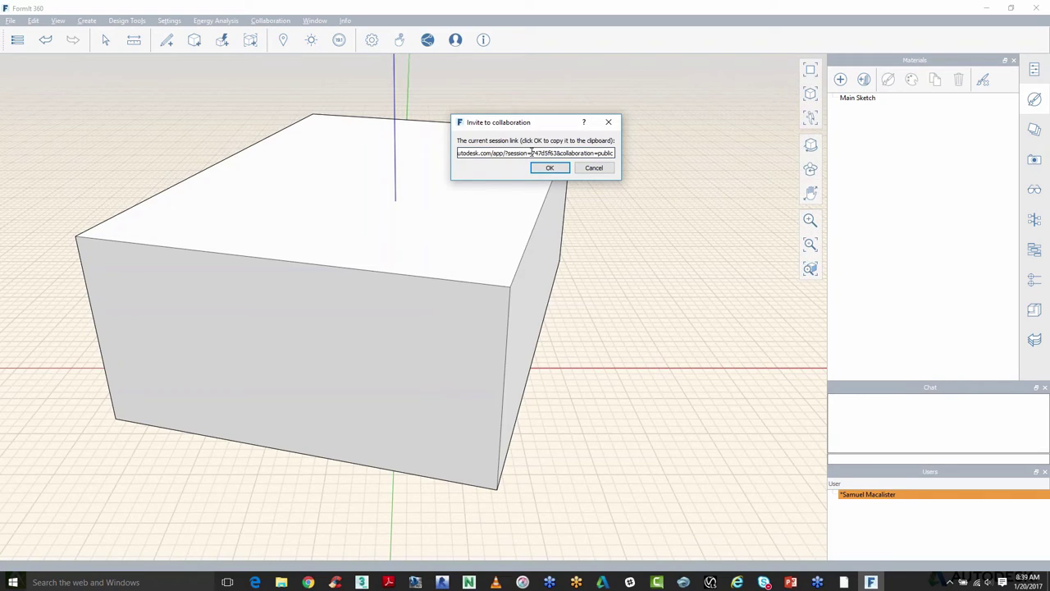
pyautogui.moveTo(531, 152); pyautogui.dragTo(558, 153)
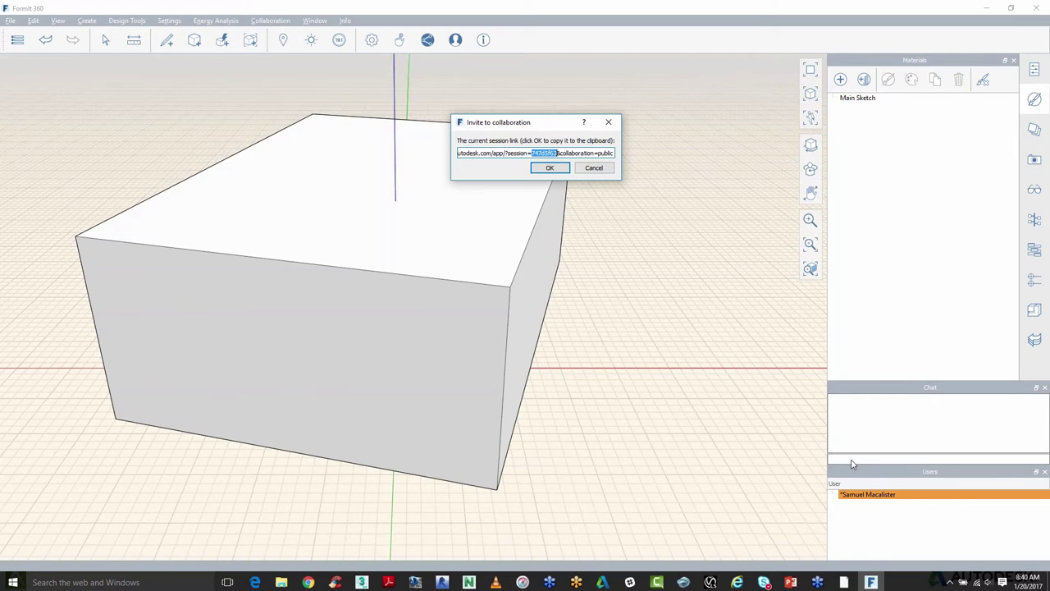
pyautogui.click(865, 433)
pyautogui.click(592, 167)
# Send a short greeting to the joined participant in the session chat
pyautogui.click(871, 458)
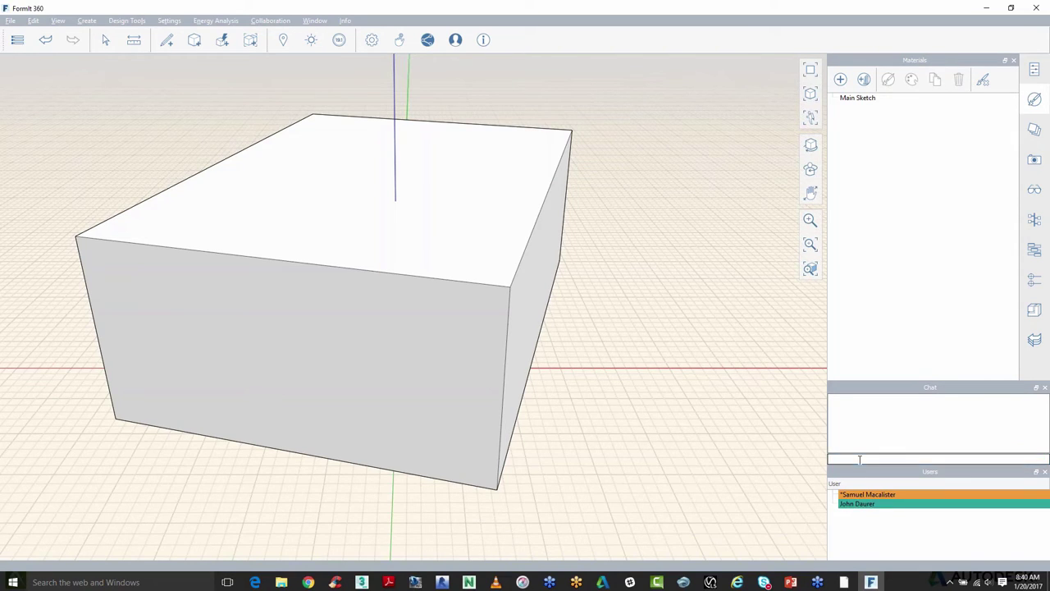
pyautogui.write('hi john')
pyautogui.press('Return')
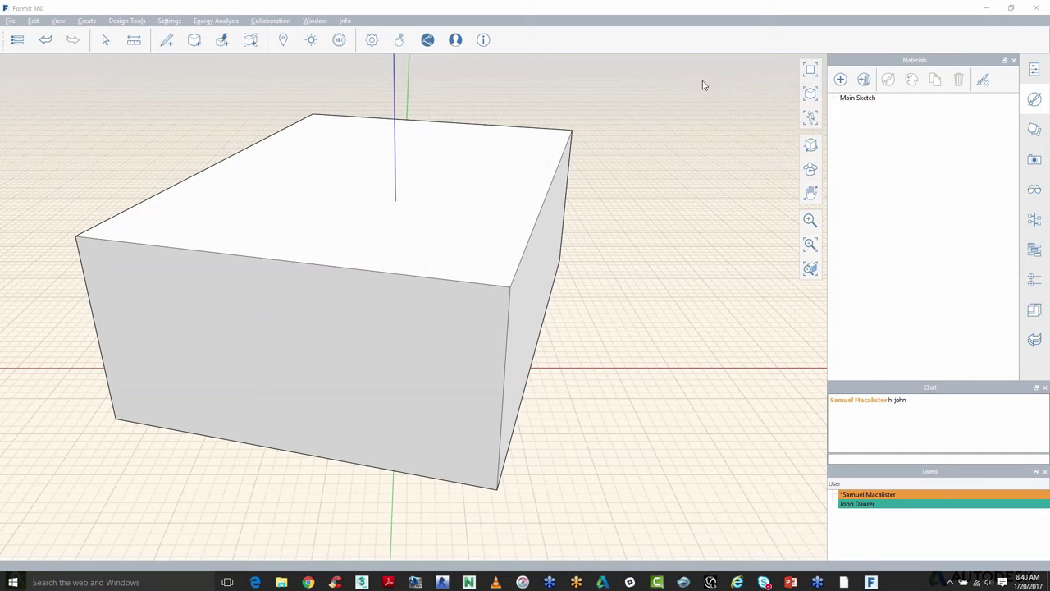
# Draw a rectangle near the front corner of the box's long side face and push it inward to form a recess
pyautogui.click(527, 392)
pyautogui.moveTo(528, 392); pyautogui.dragTo(498, 384, button='middle')
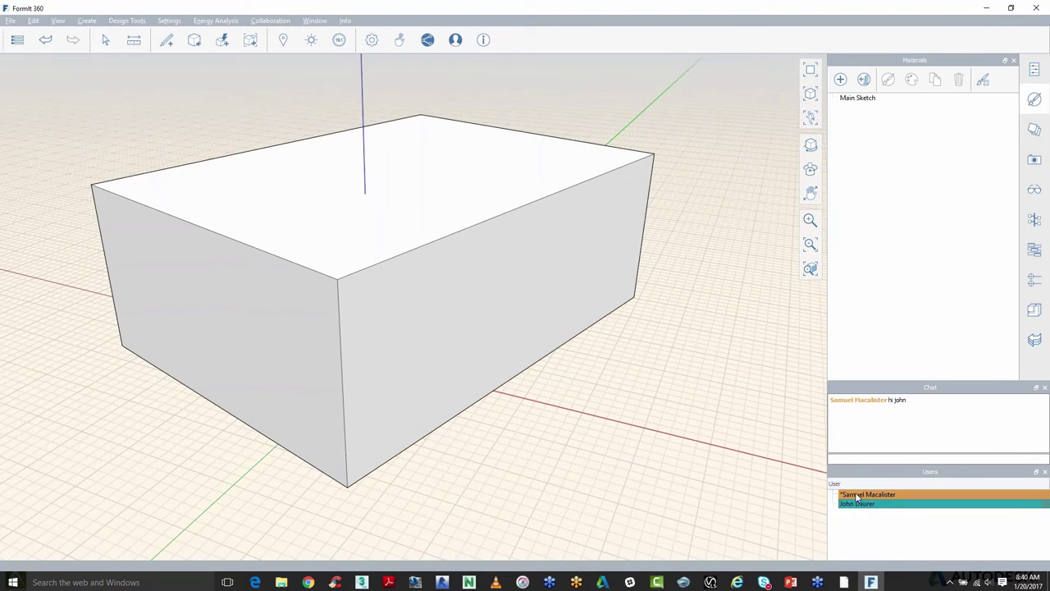
pyautogui.moveTo(168, 41)
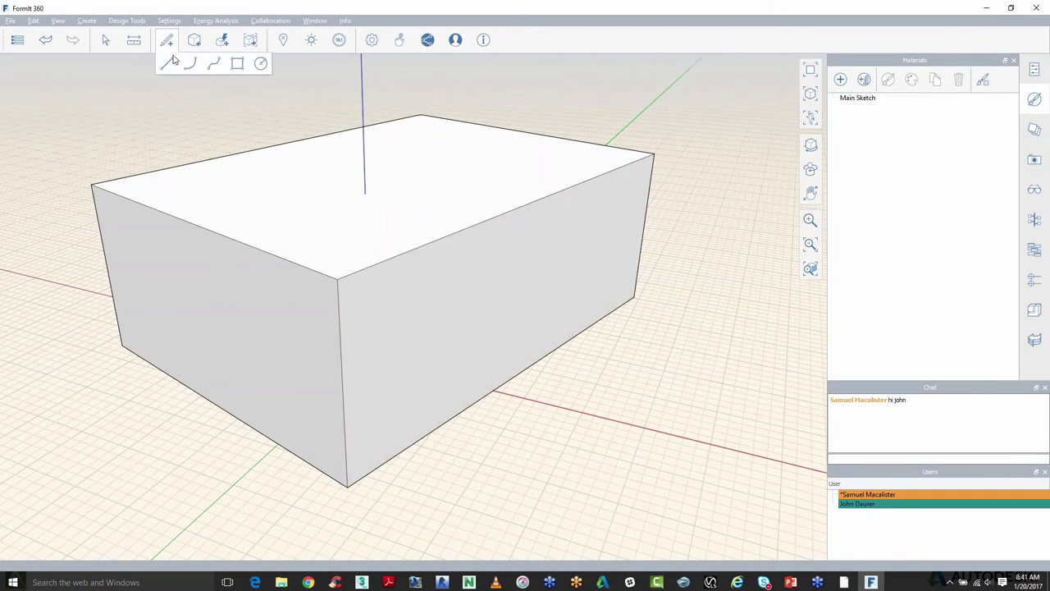
pyautogui.click(237, 64)
pyautogui.click(381, 290)
pyautogui.click(385, 393)
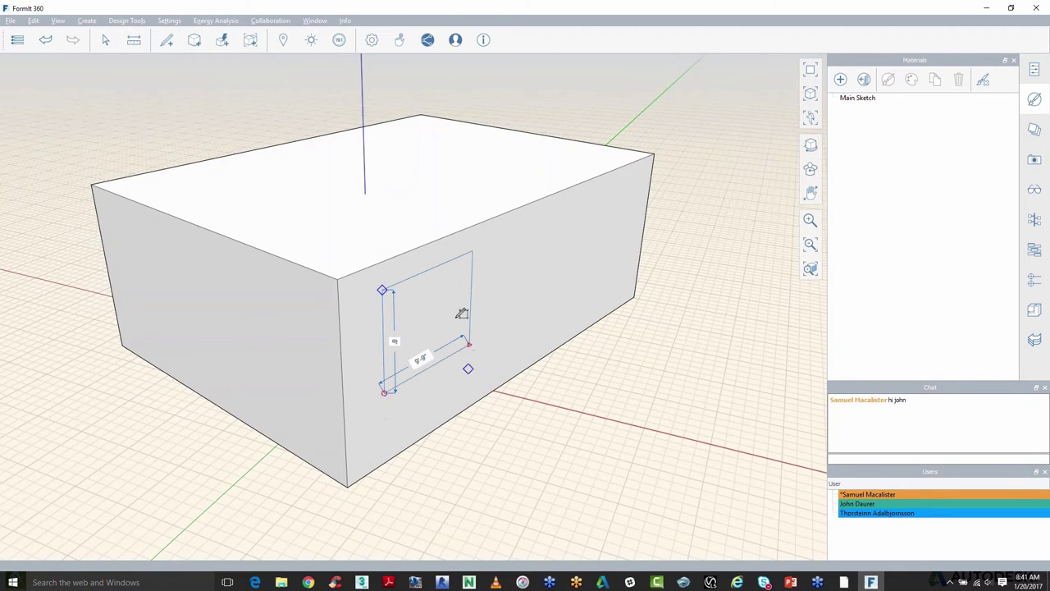
pyautogui.click(470, 344)
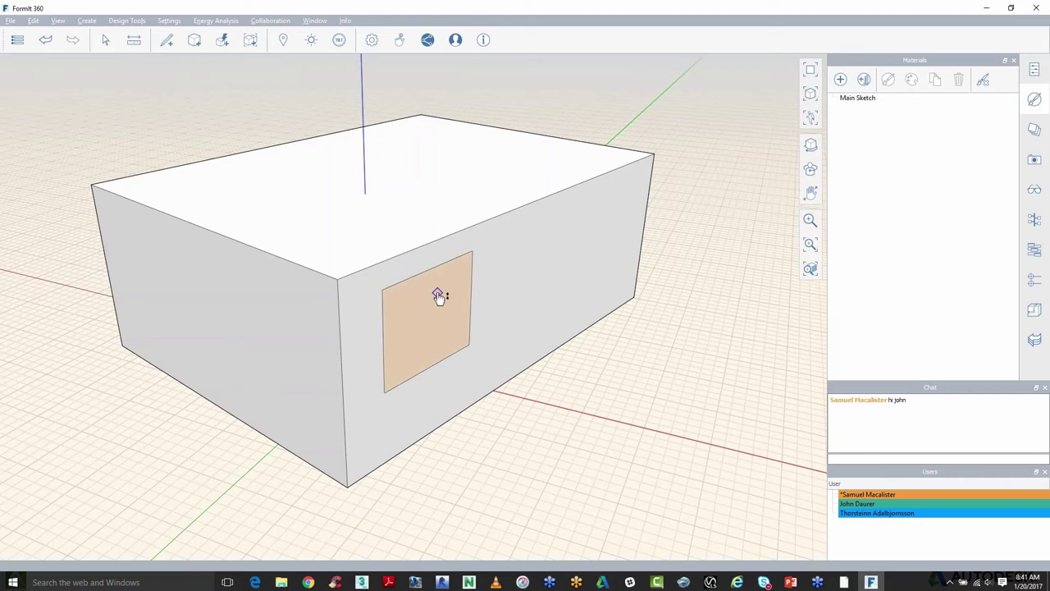
pyautogui.moveTo(406, 281); pyautogui.dragTo(475, 345)
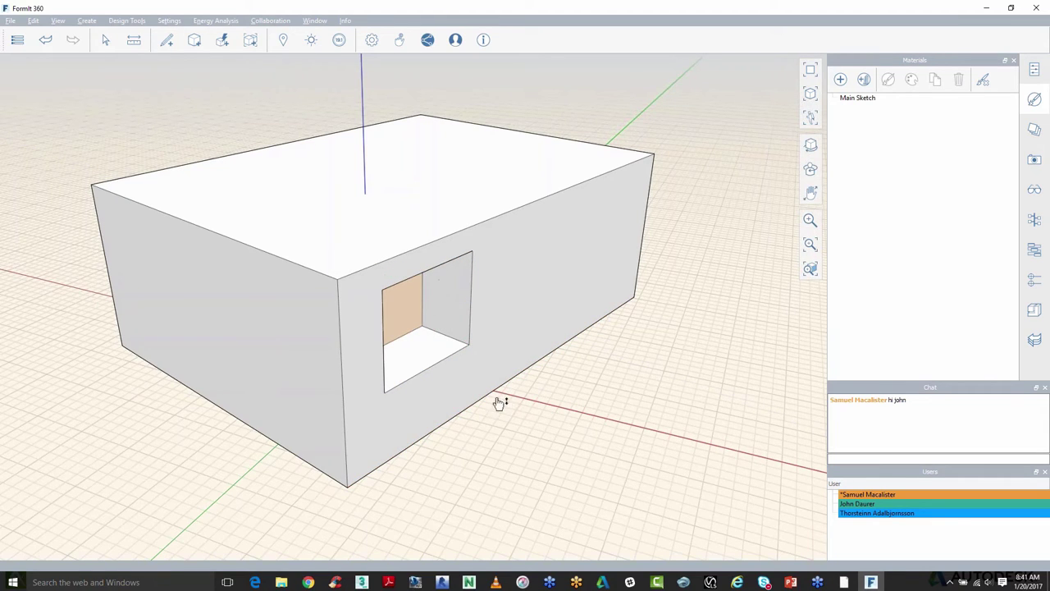
pyautogui.moveTo(474, 412)
pyautogui.mouseDown(button='middle')
pyautogui.moveTo(444, 419)
pyautogui.moveTo(464, 417)
pyautogui.mouseUp(button='middle')
pyautogui.scroll(3, 304, 231)
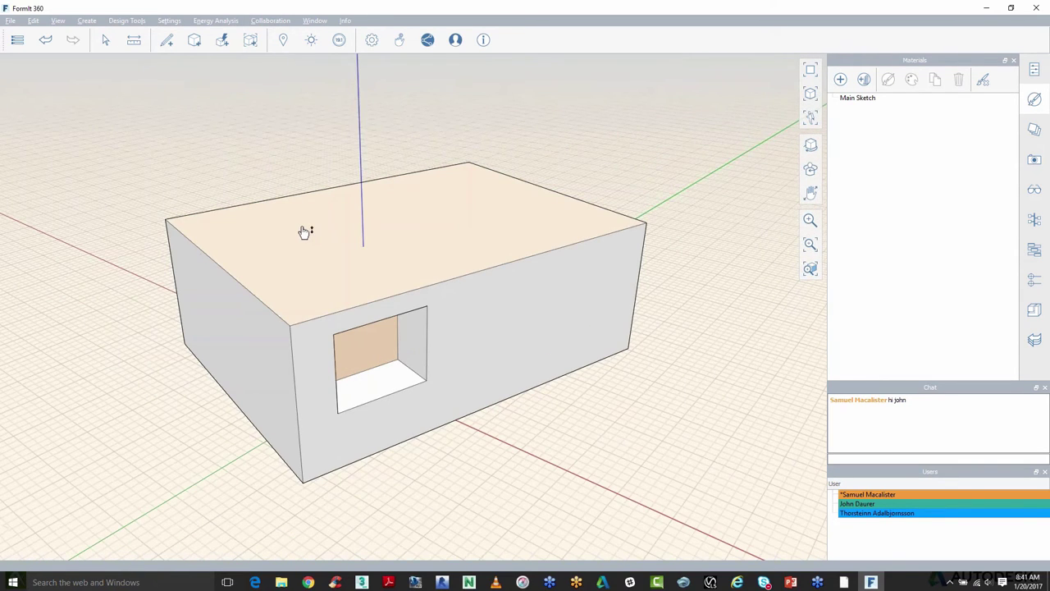
pyautogui.moveTo(303, 232); pyautogui.dragTo(427, 250, button='middle')
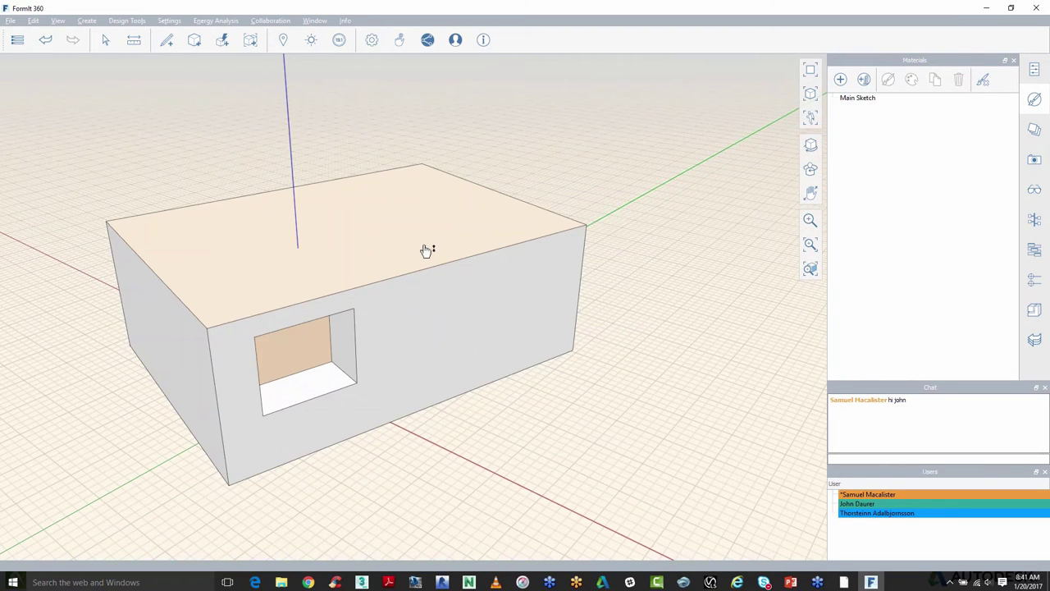
pyautogui.scroll(-2, 426, 250)
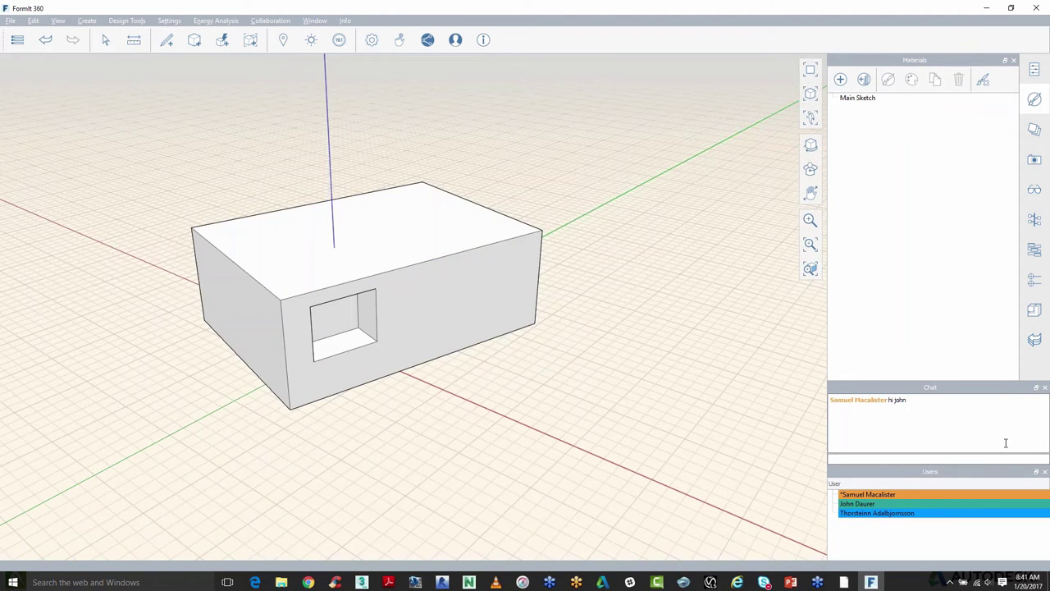
pyautogui.click(875, 459)
pyautogui.click(427, 40)
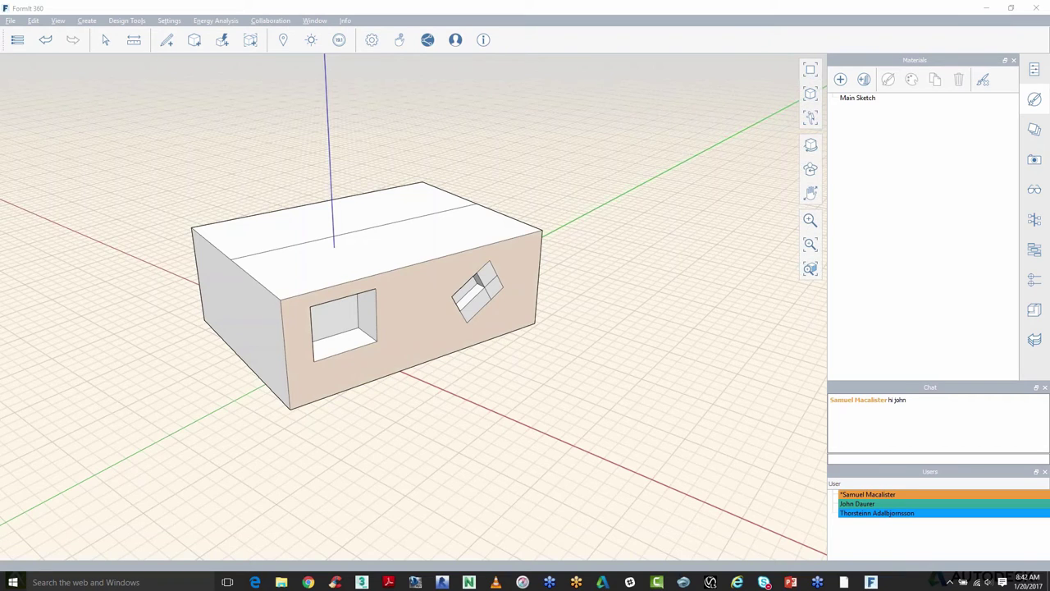
# Switch to the presentation and advance through the mobile access, visual style and best settings slides to the Creating a tree slide
pyautogui.hotkey('alt', 'Tab')
pyautogui.hotkey('alt', 'Tab')
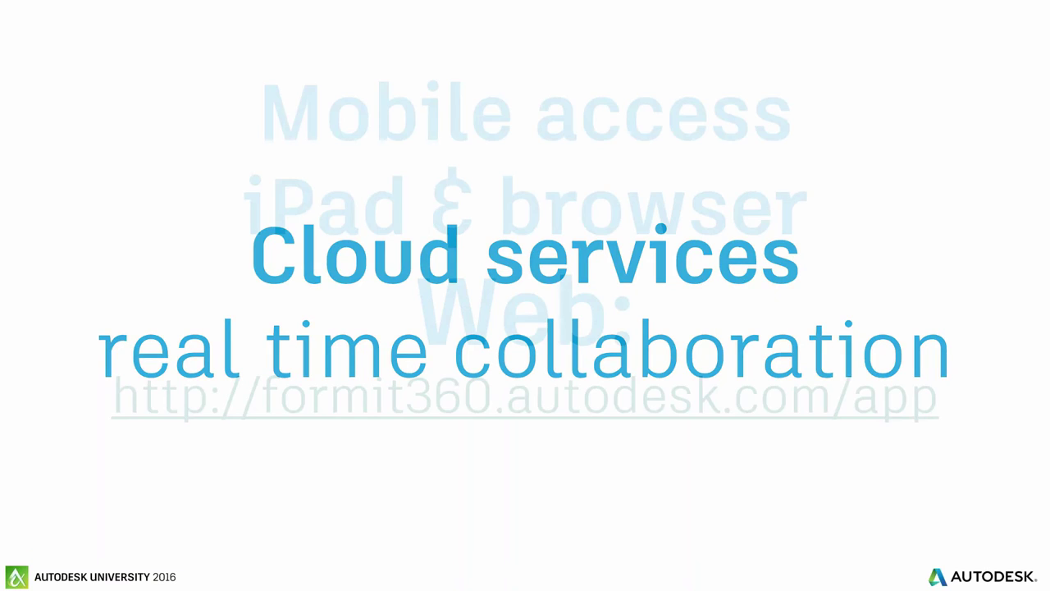
pyautogui.press('Right')
pyautogui.press('Right')
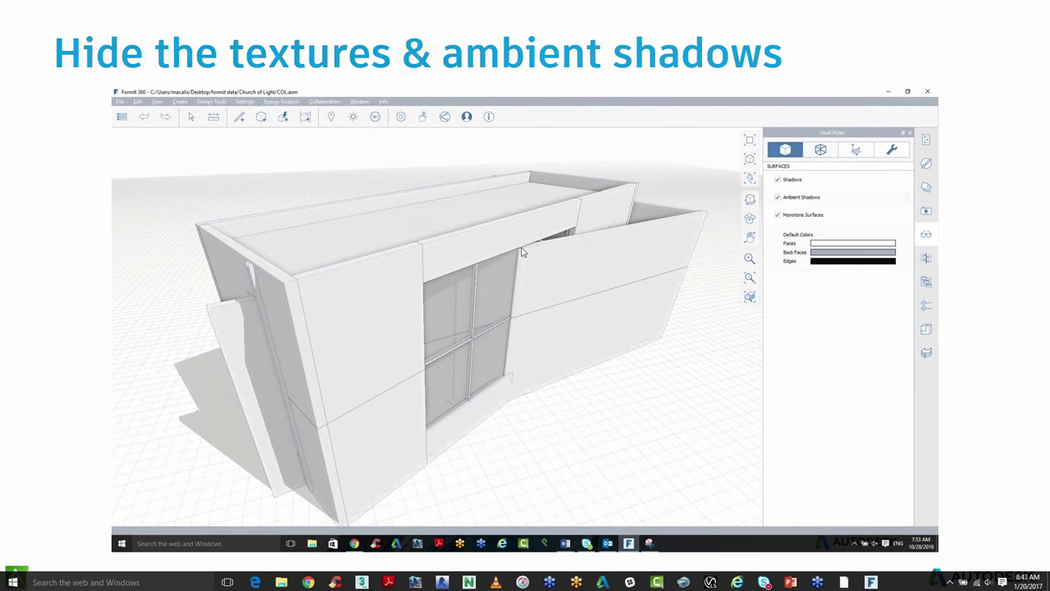
pyautogui.press('Right')
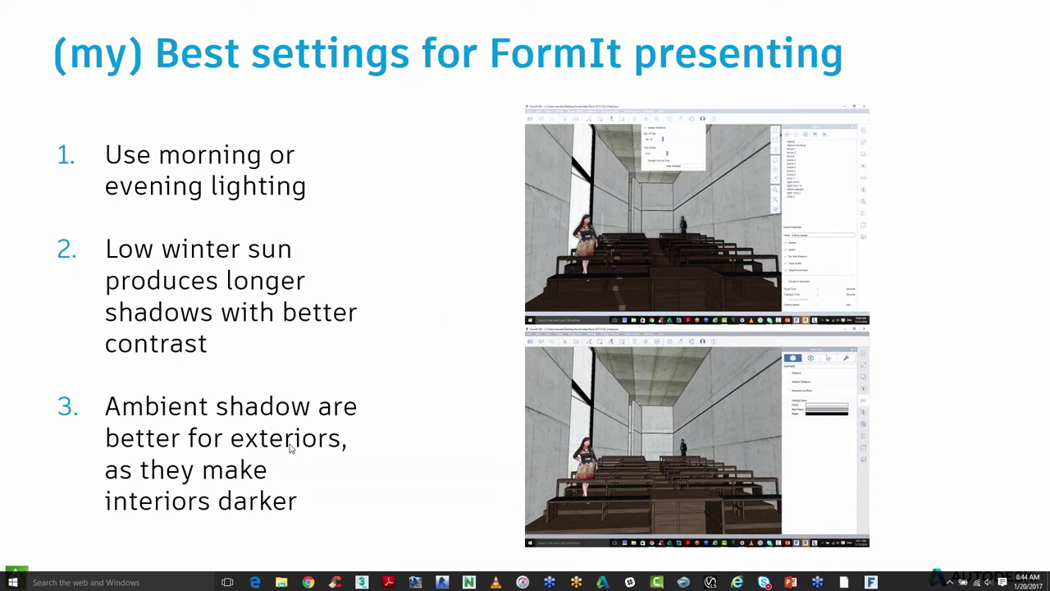
pyautogui.press('Right')
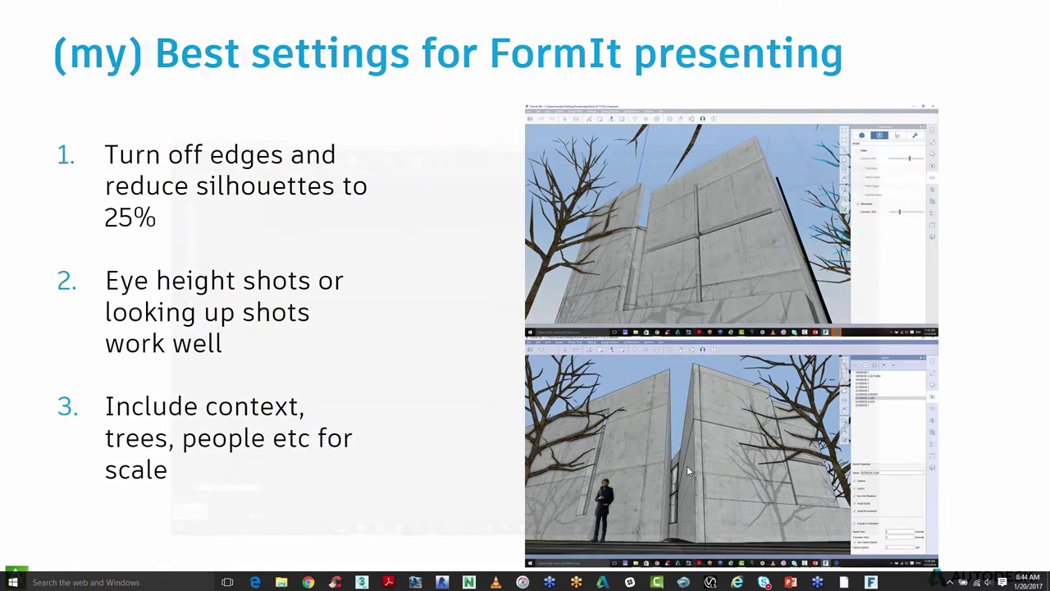
# Adjust the sound volume and skip the Creating a tree video ahead to the leafless tree's level-of-detail settings in 3ds Max
pyautogui.press('XF86AudioLowerVolume')
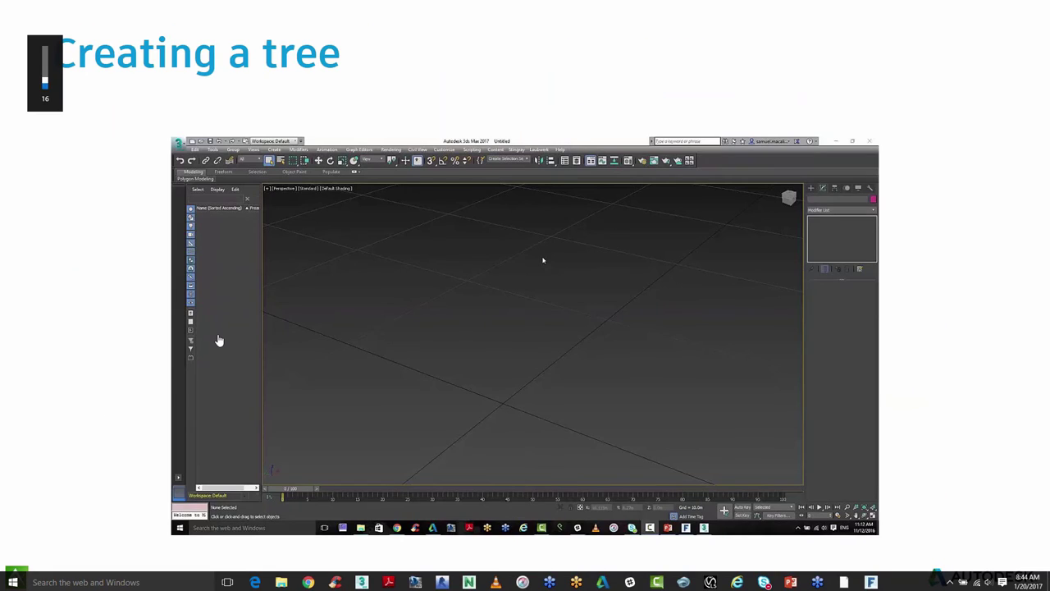
pyautogui.press('XF86AudioRaiseVolume')
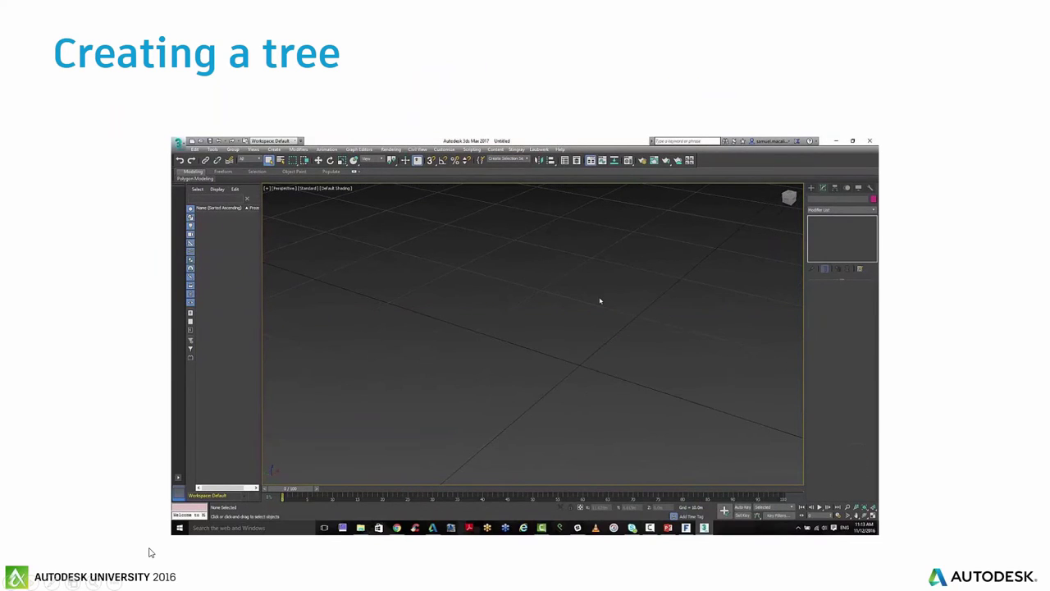
pyautogui.moveTo(218, 527)
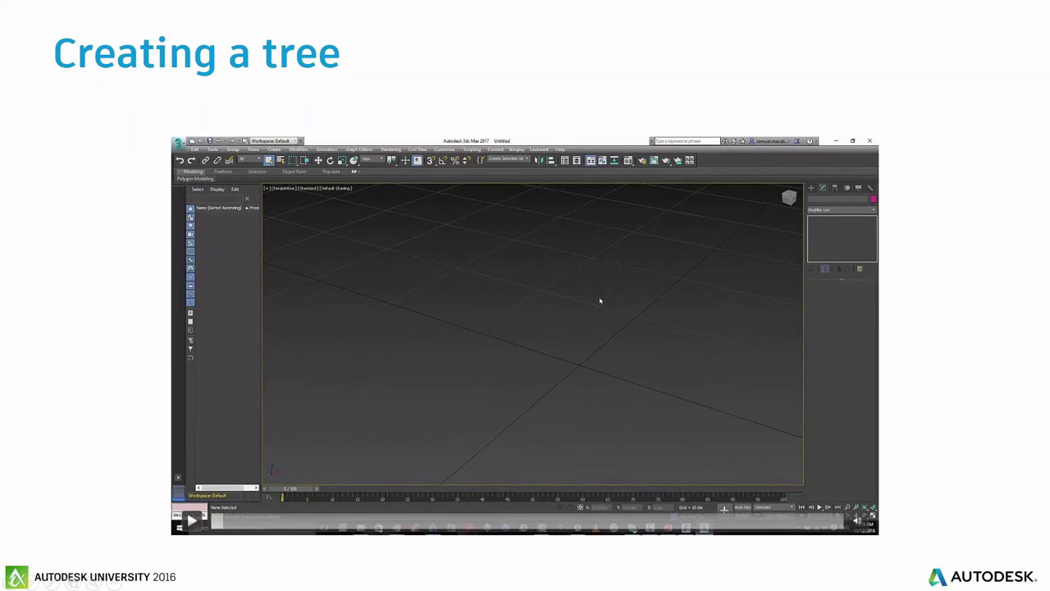
pyautogui.moveTo(705, 366)
pyautogui.click(190, 520)
pyautogui.click(346, 526)
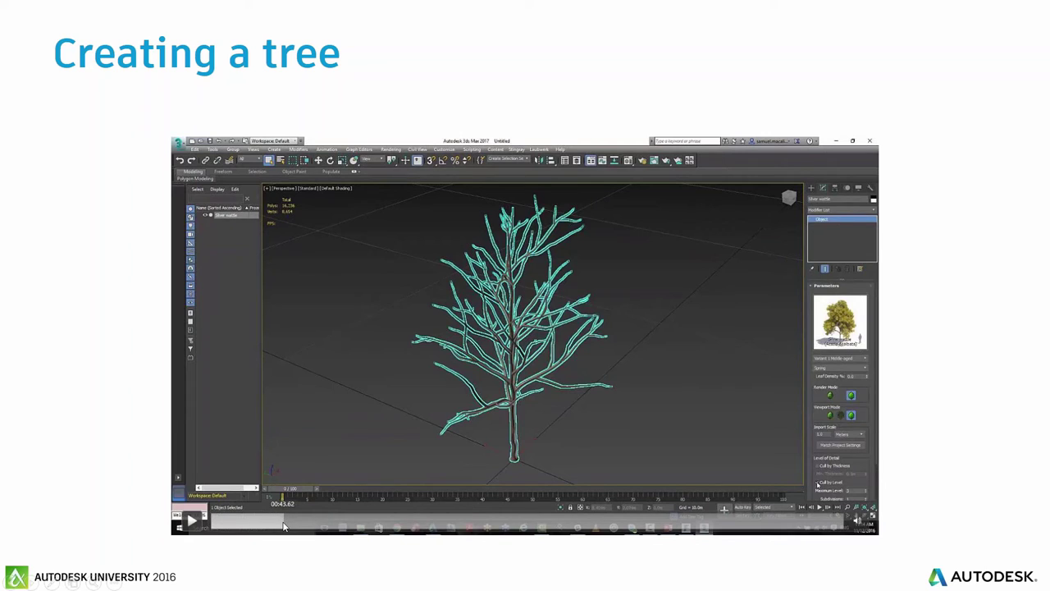
pyautogui.click(289, 525)
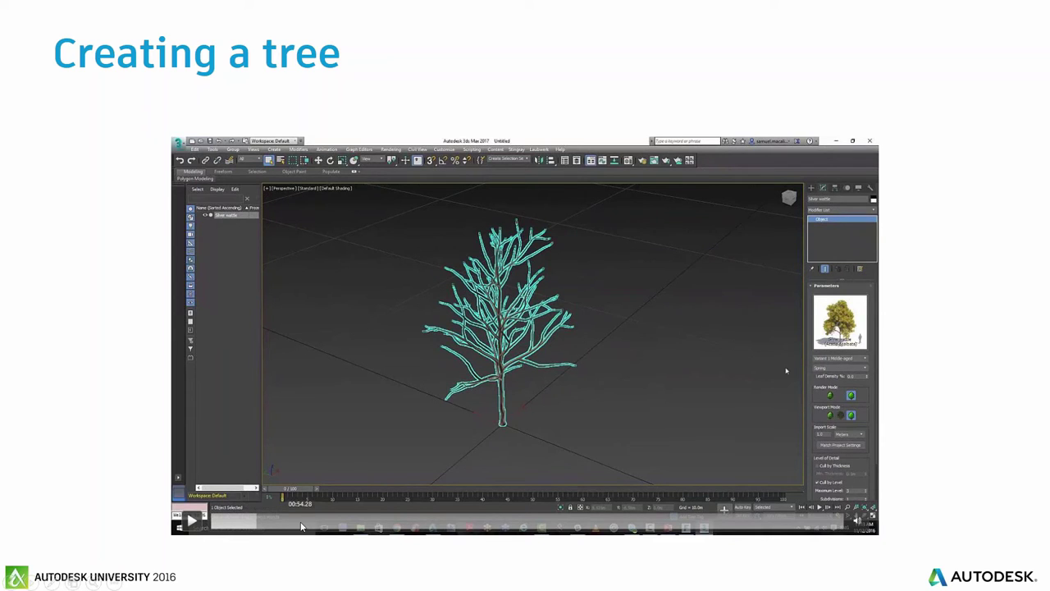
pyautogui.click(646, 437)
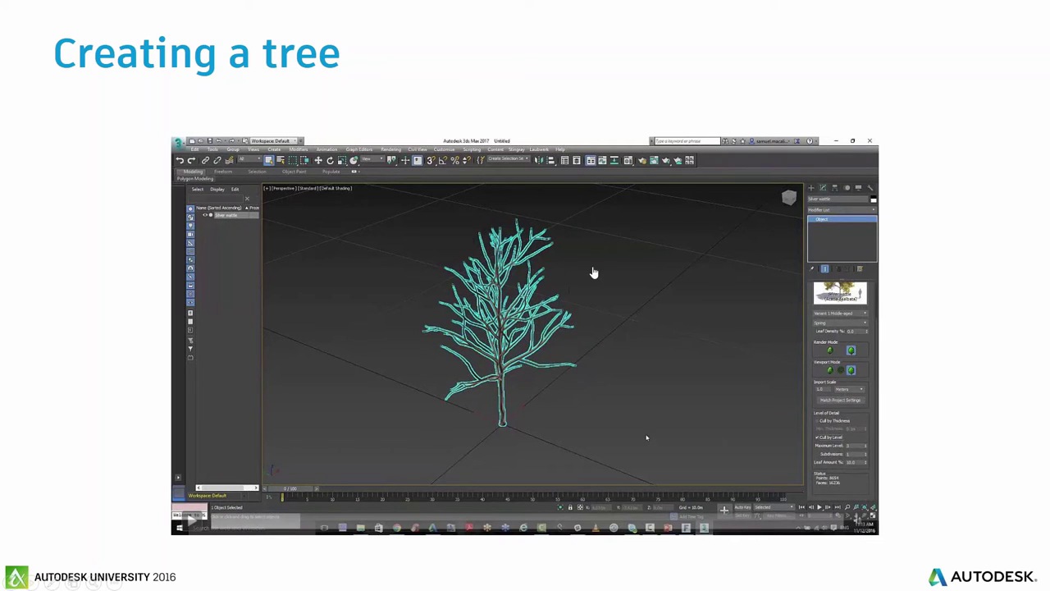
# Skip through the Creating a tree video to the FormIt 360 import, the bark texture search and the Material Editor parts
pyautogui.click(382, 515)
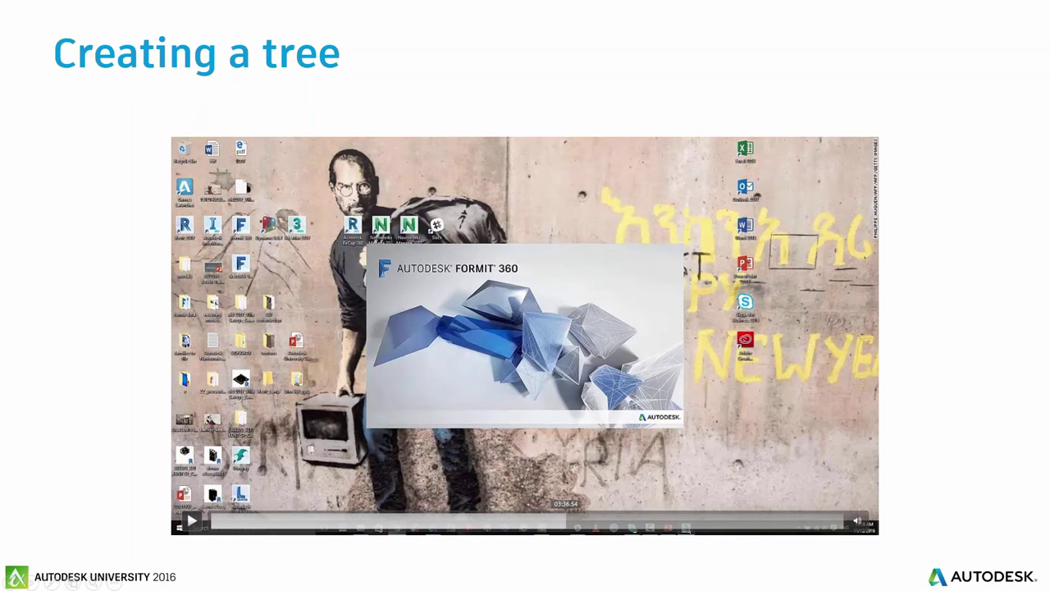
pyautogui.click(600, 518)
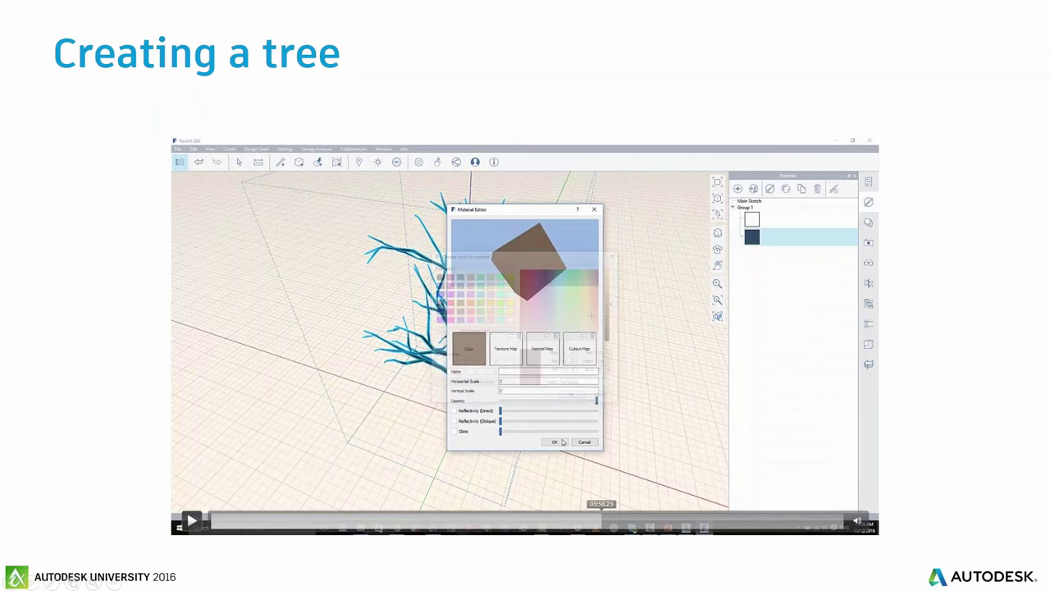
pyautogui.click(538, 518)
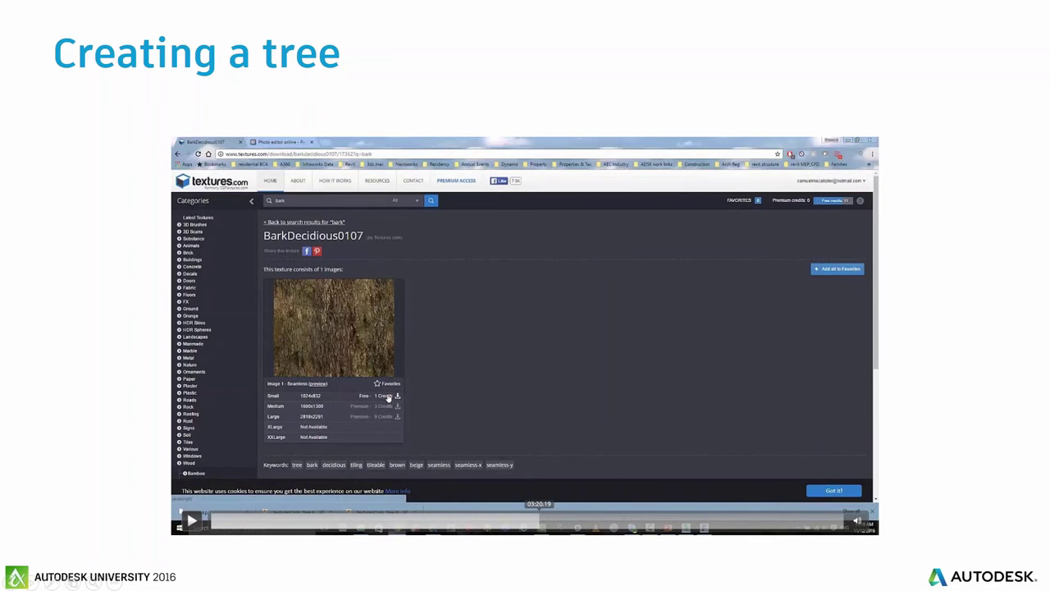
pyautogui.click(525, 519)
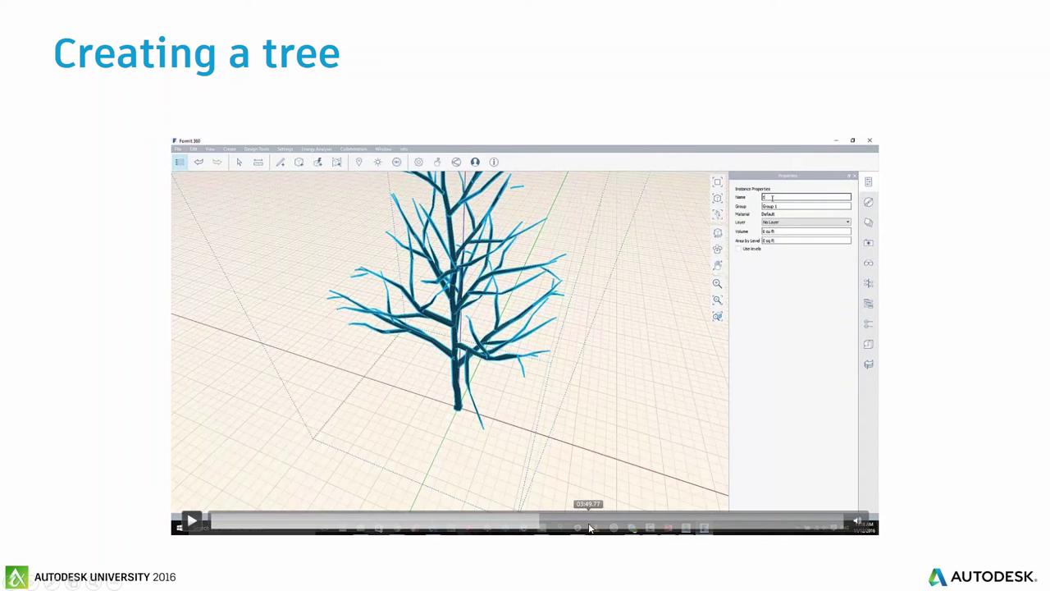
pyautogui.click(588, 528)
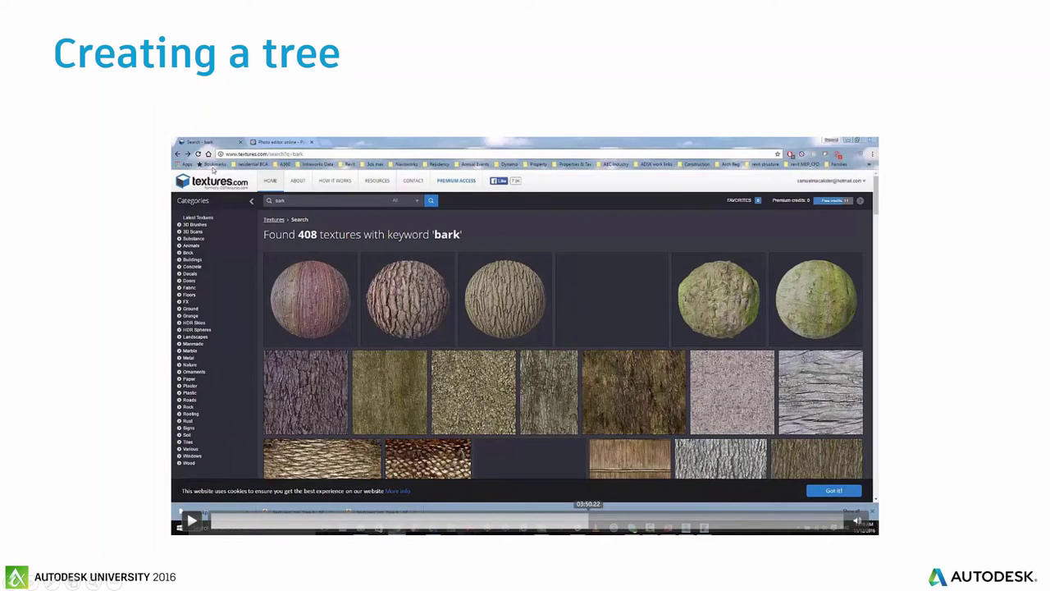
pyautogui.click(648, 525)
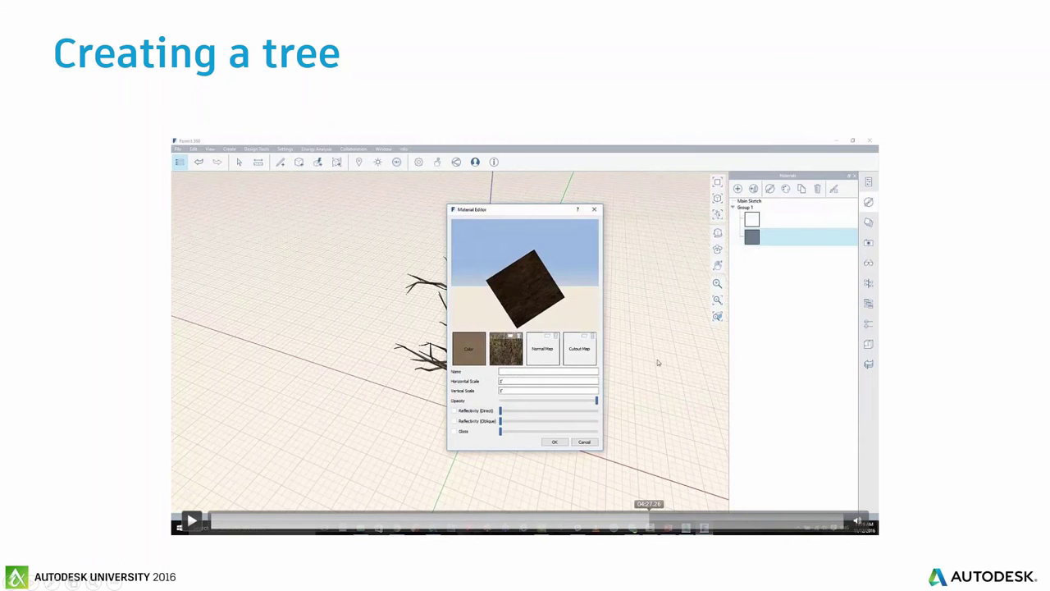
pyautogui.click(596, 525)
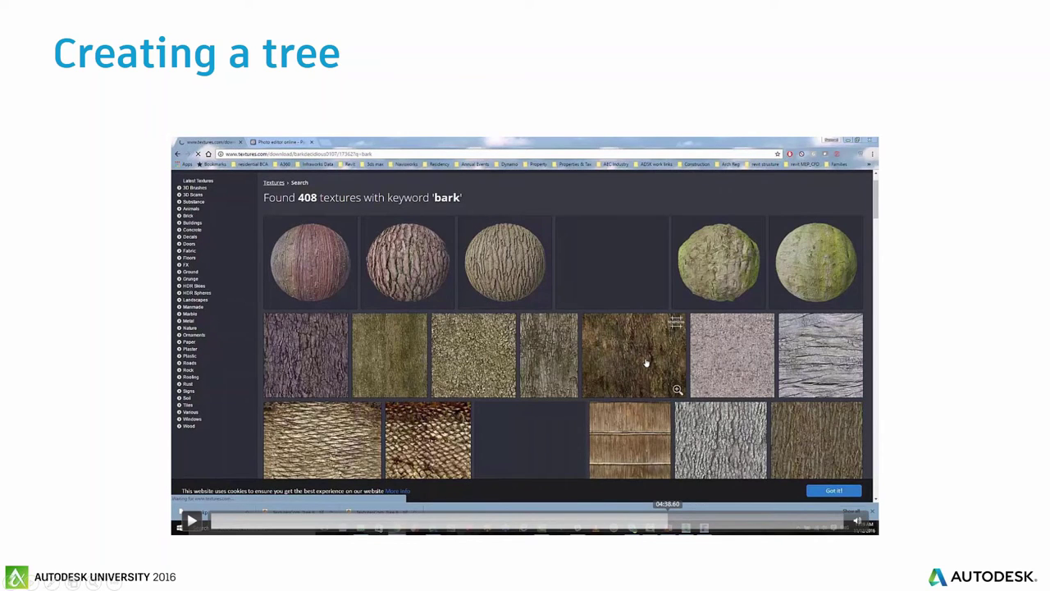
# Skip the Creating a tree video ahead through editing the trunk material to saving the finished winter tree file
pyautogui.click(699, 520)
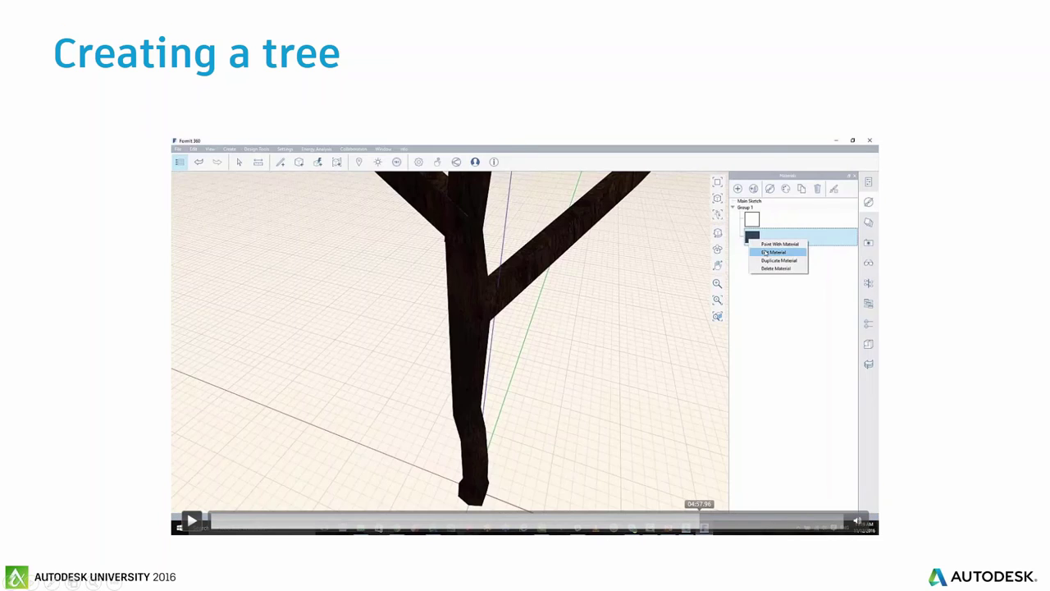
pyautogui.click(719, 520)
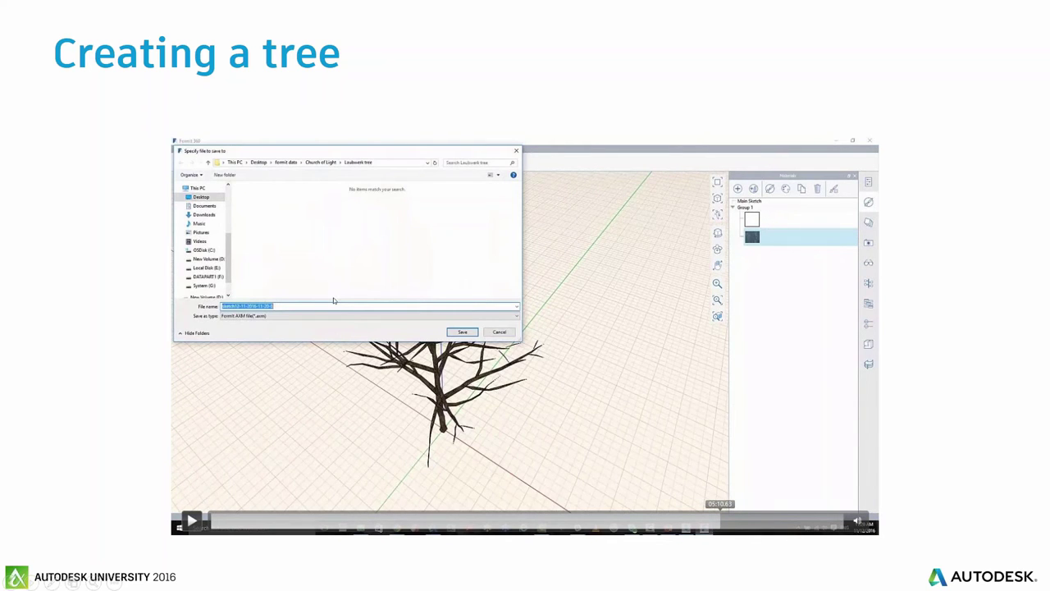
pyautogui.click(748, 520)
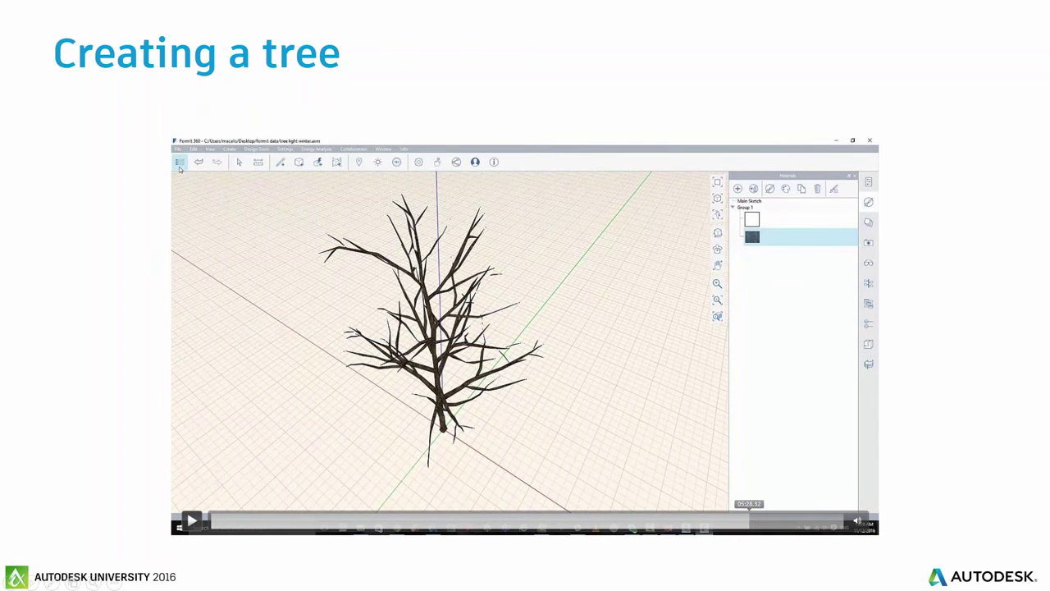
pyautogui.click(784, 520)
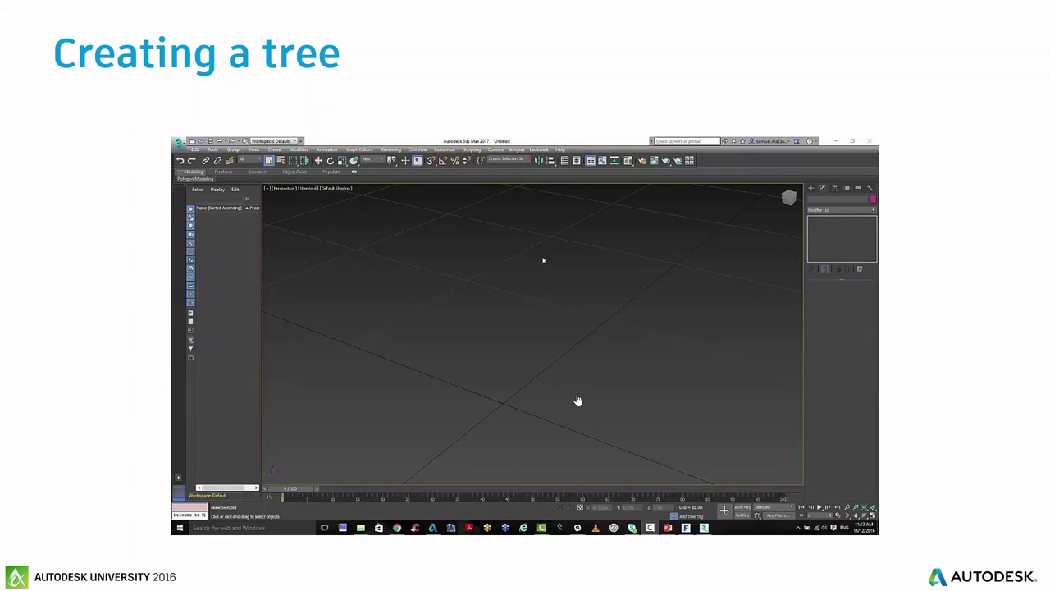
# Advance to the Camera animation slide, lower its video's volume, and play the video from the EXTERIOR 1 scene part
pyautogui.press('Right')
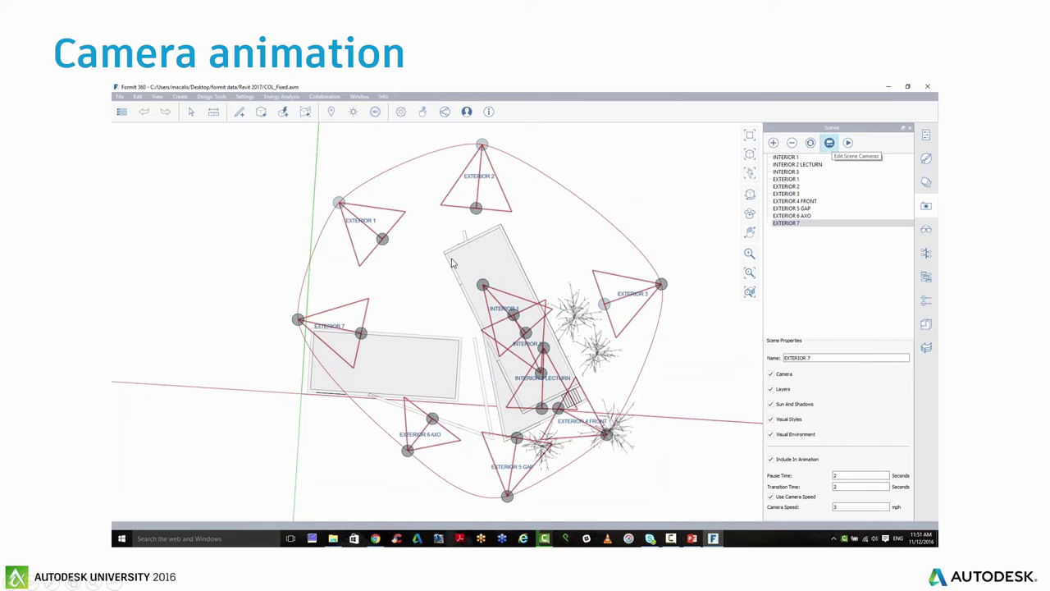
pyautogui.click(830, 144)
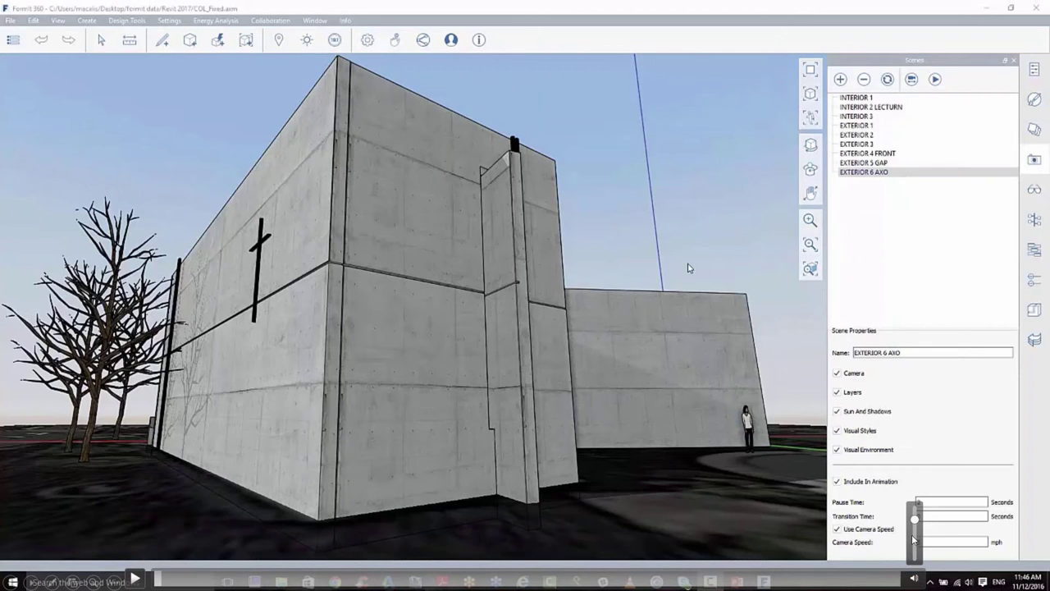
pyautogui.moveTo(914, 525); pyautogui.dragTo(914, 561)
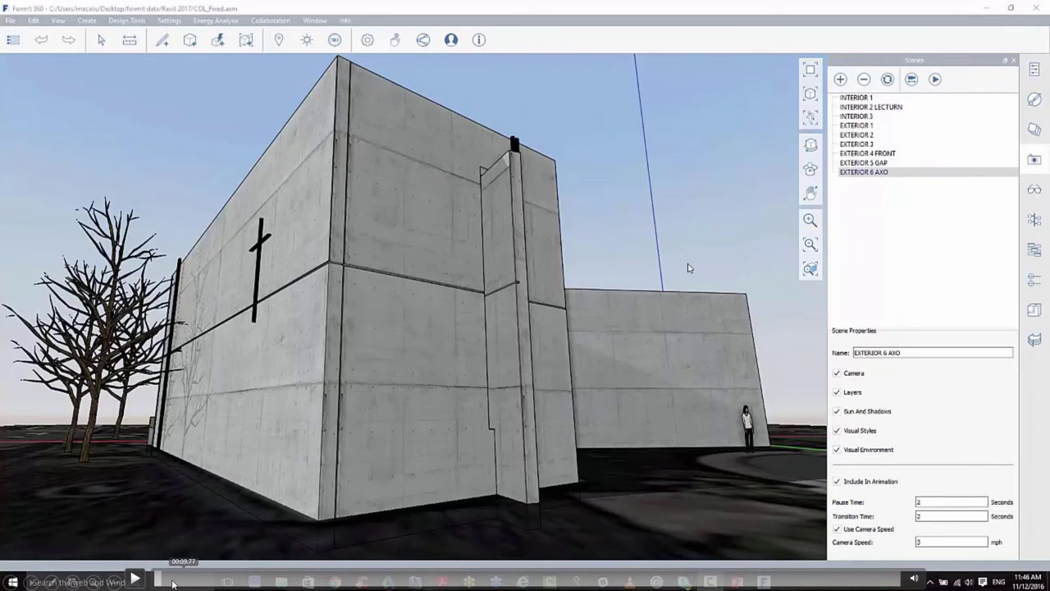
pyautogui.click(276, 580)
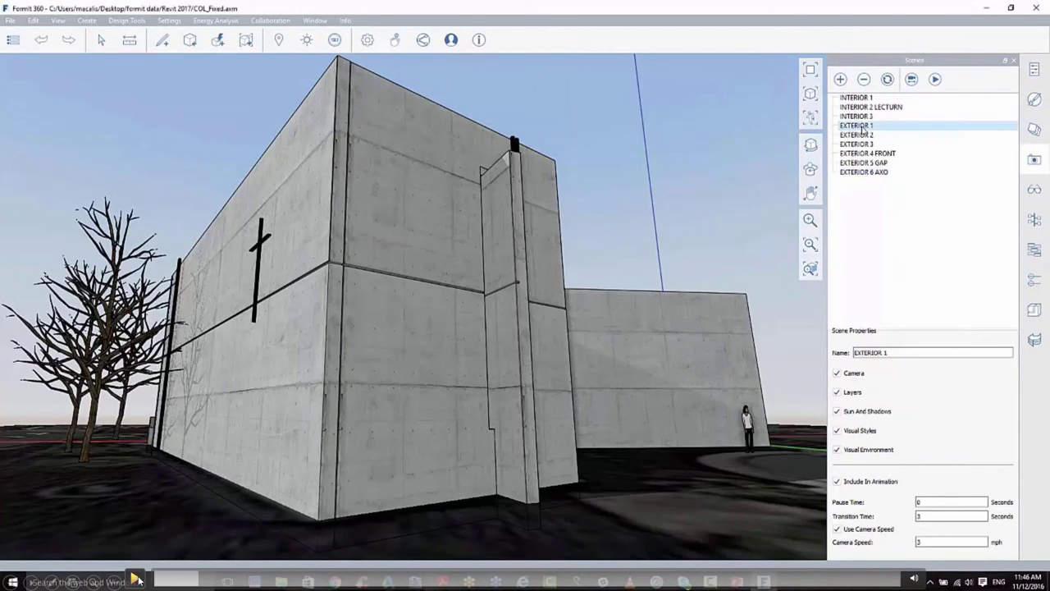
pyautogui.click(135, 578)
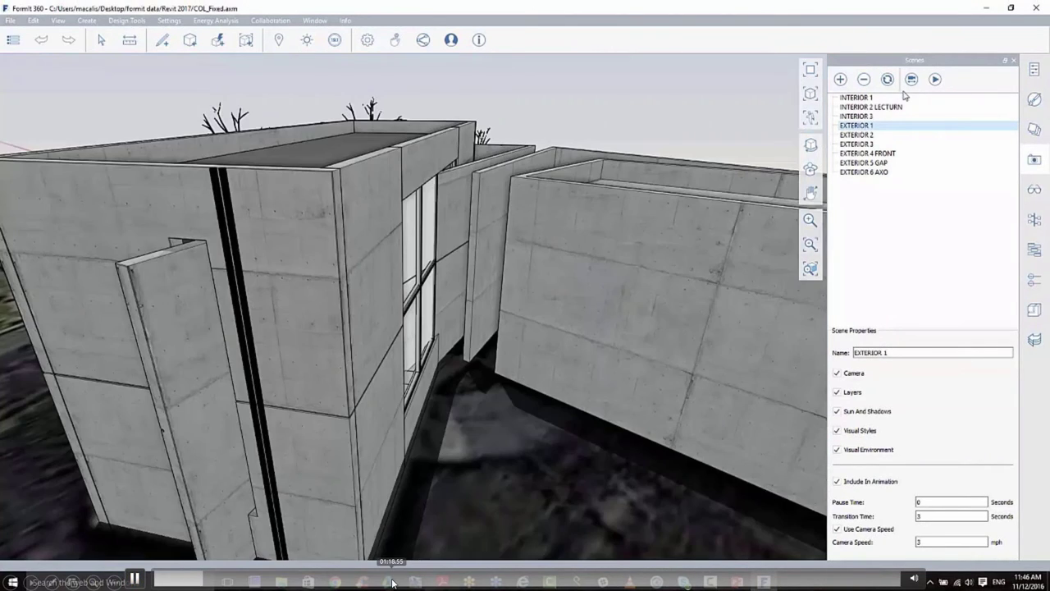
# Skip the Camera animation video ahead through adding a new scene and the shadow settings to the scene animation playback
pyautogui.click(392, 572)
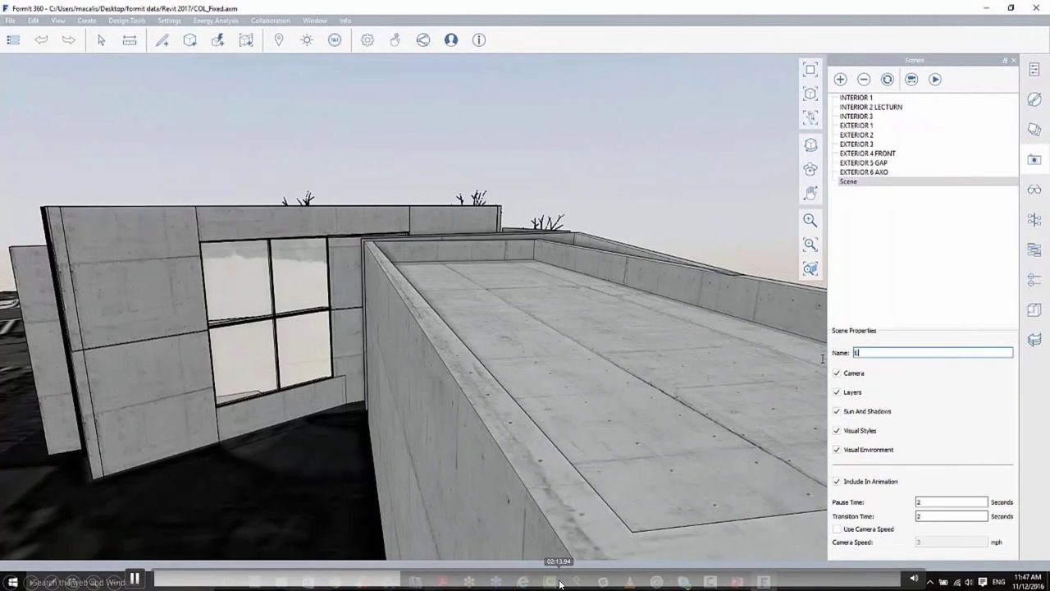
pyautogui.click(559, 581)
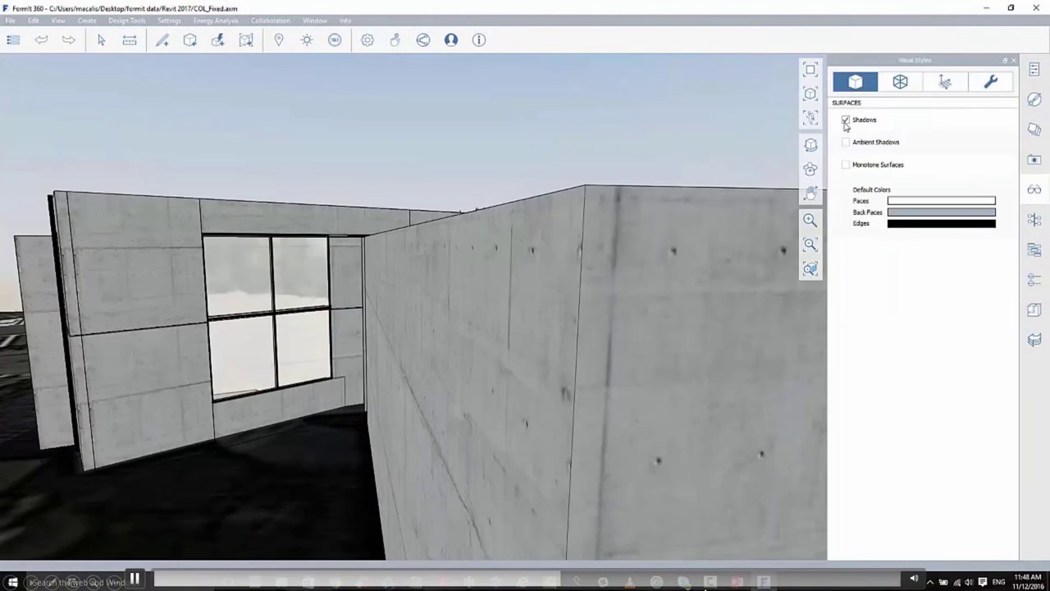
pyautogui.click(709, 572)
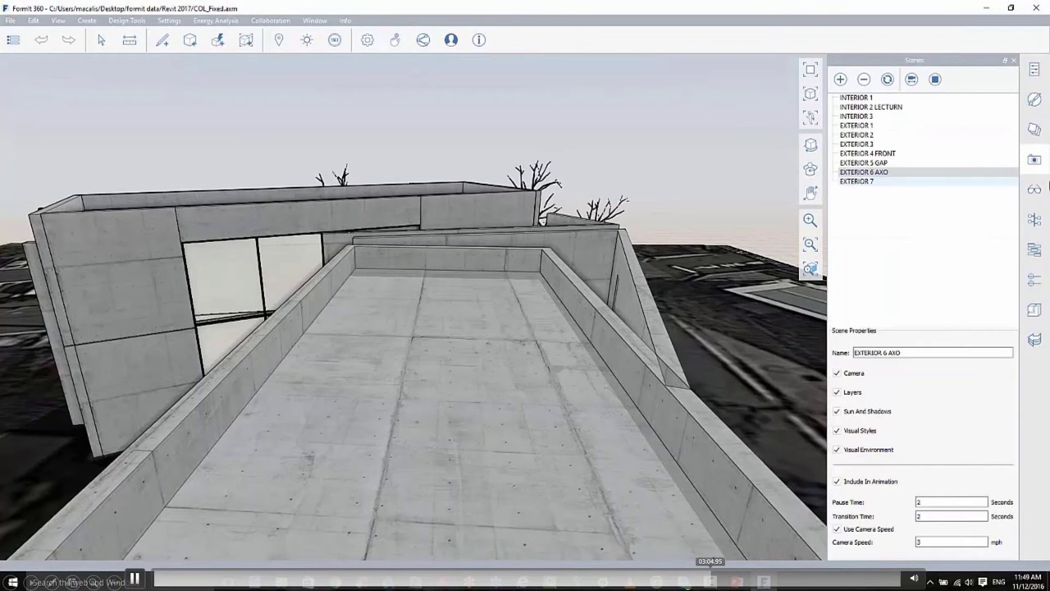
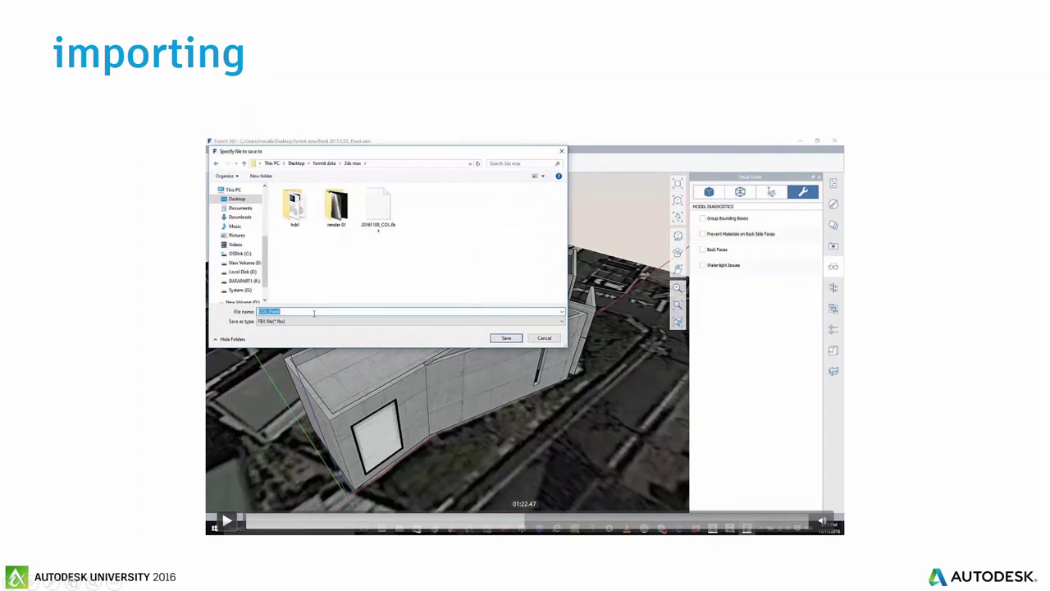
# Skip within the importing slide's video, and switch from the presentation to 3ds Max with 20161117_COL.max open
pyautogui.click(525, 526)
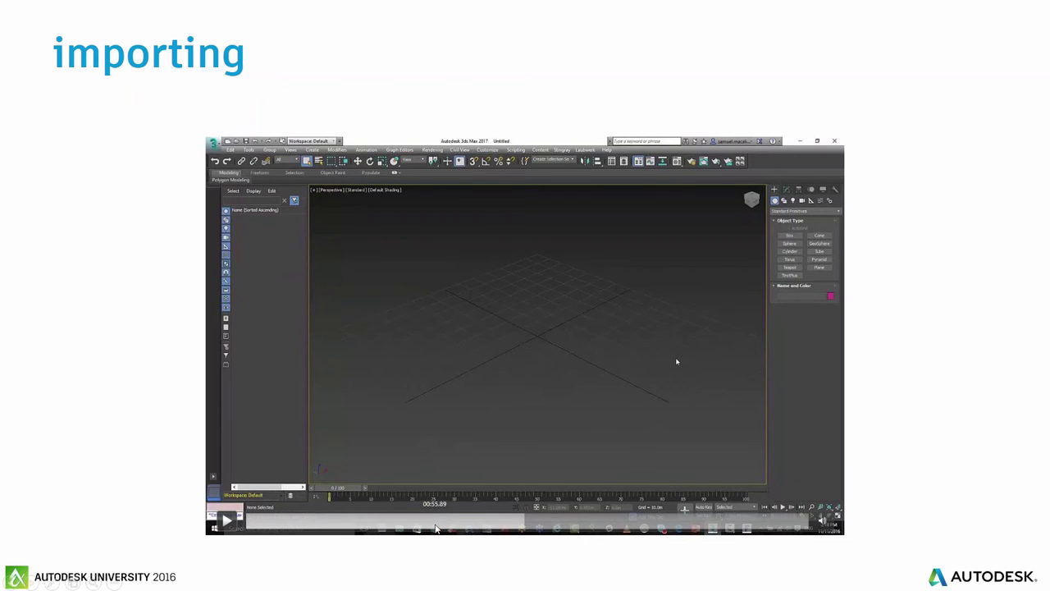
pyautogui.hotkey('alt', 'Tab')
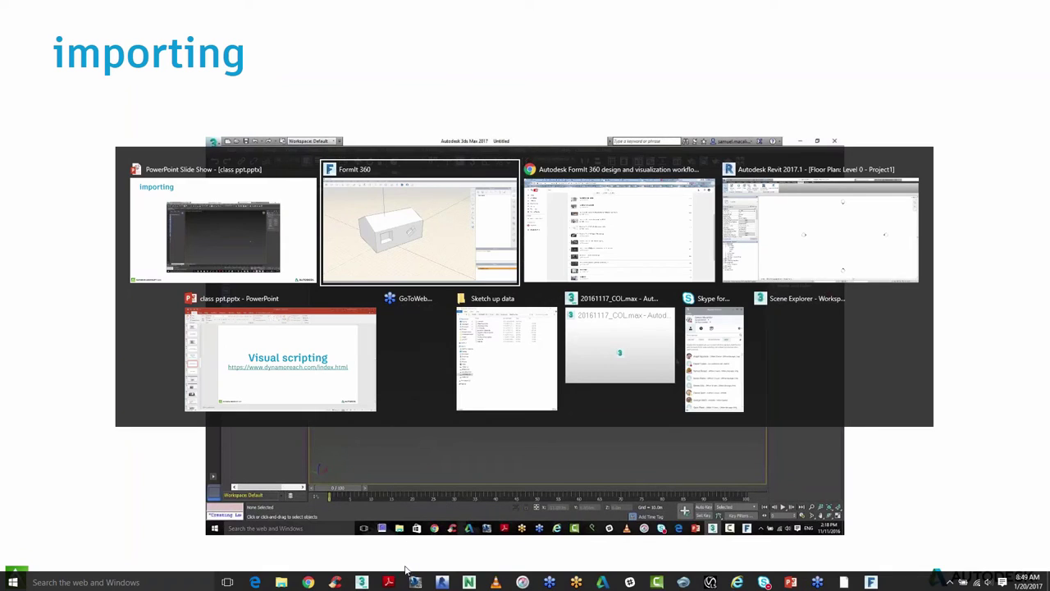
pyautogui.press('Escape')
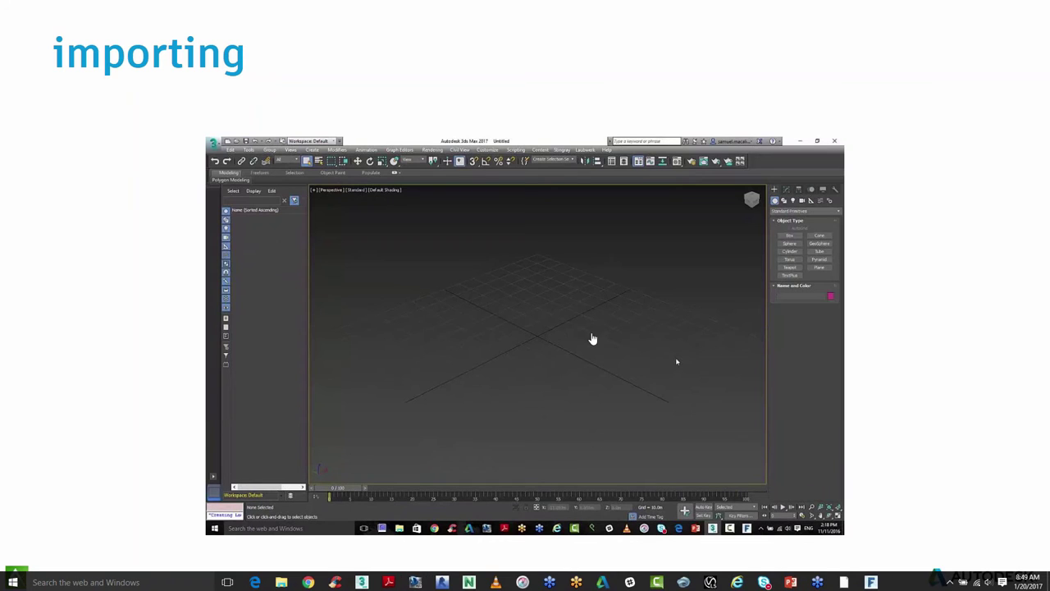
pyautogui.hotkey('alt', 'Tab')
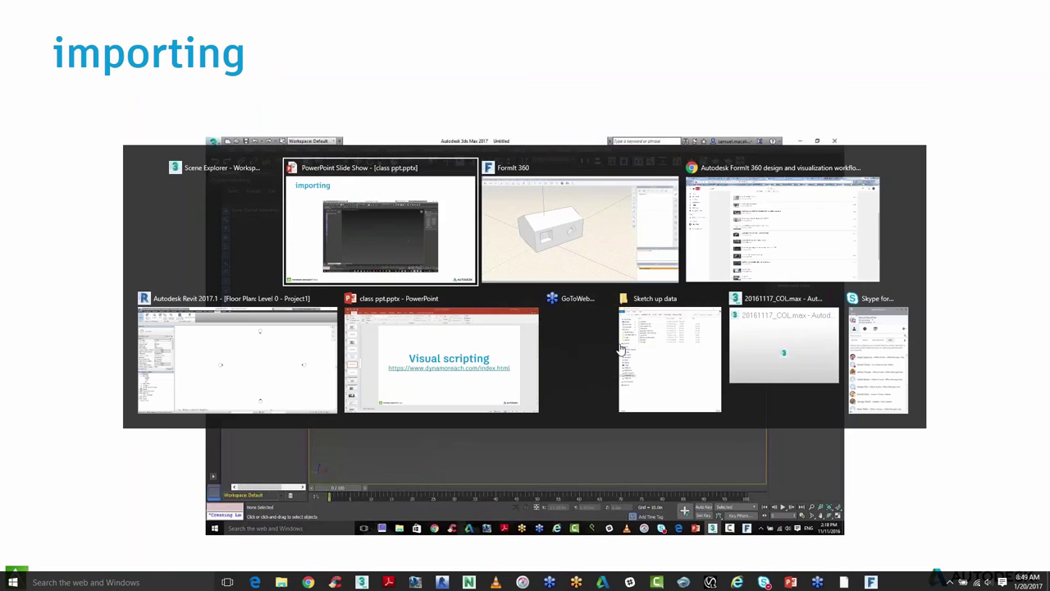
pyautogui.hotkey('alt', 'Tab')
pyautogui.hotkey('alt', 'Tab')
pyautogui.hotkey('alt', 'Tab')
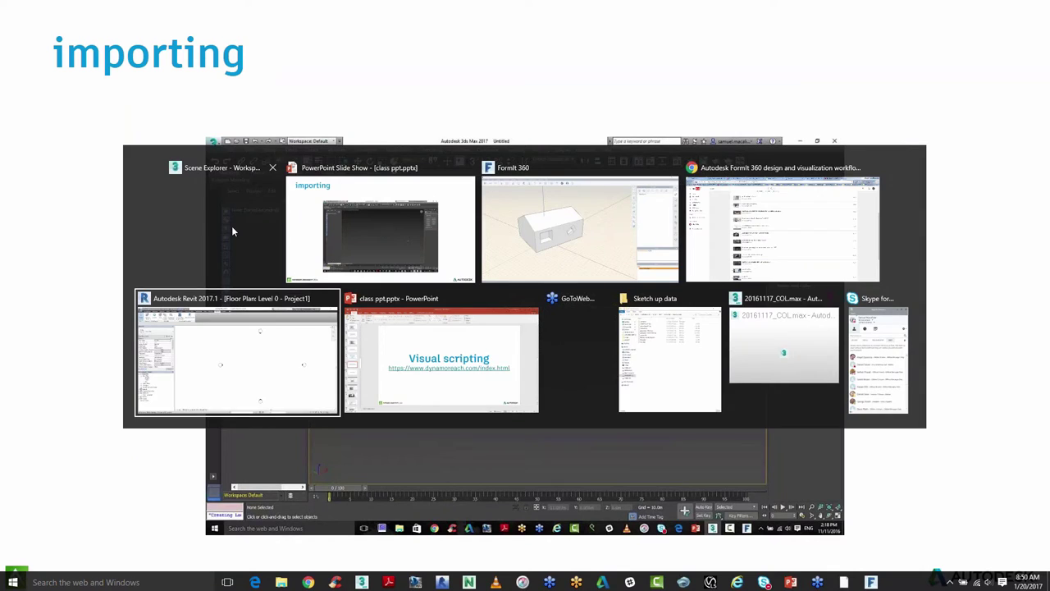
pyautogui.press('Escape')
pyautogui.hotkey('alt', 'Tab')
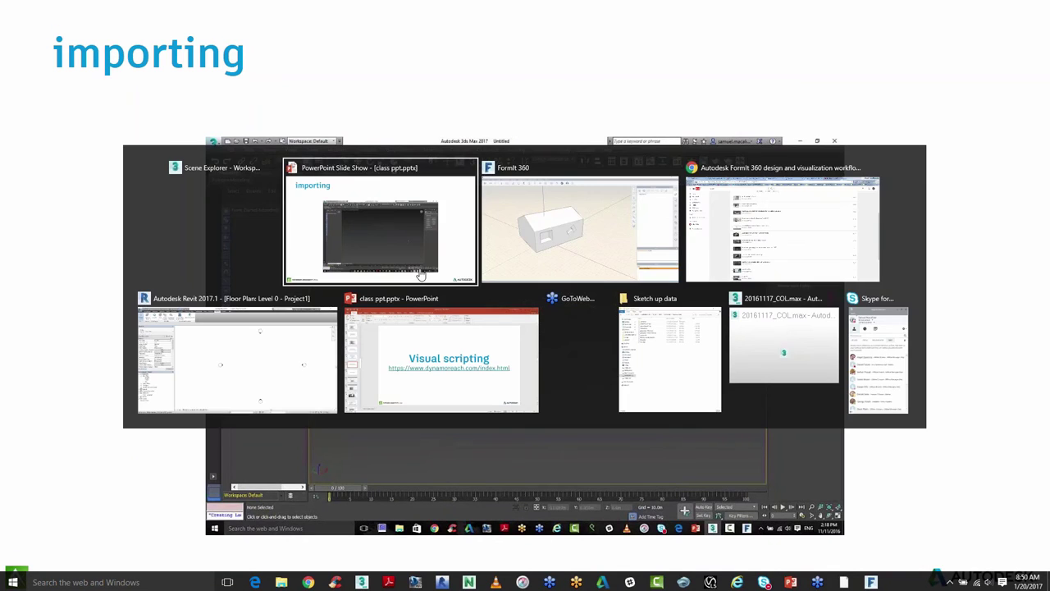
pyautogui.hotkey('alt', 'Tab')
pyautogui.hotkey('alt', 'Tab')
pyautogui.hotkey('alt', 'Tab')
pyautogui.hotkey('alt', 'Tab')
pyautogui.hotkey('alt', 'Tab')
pyautogui.hotkey('alt', 'Tab')
pyautogui.hotkey('alt', 'Tab')
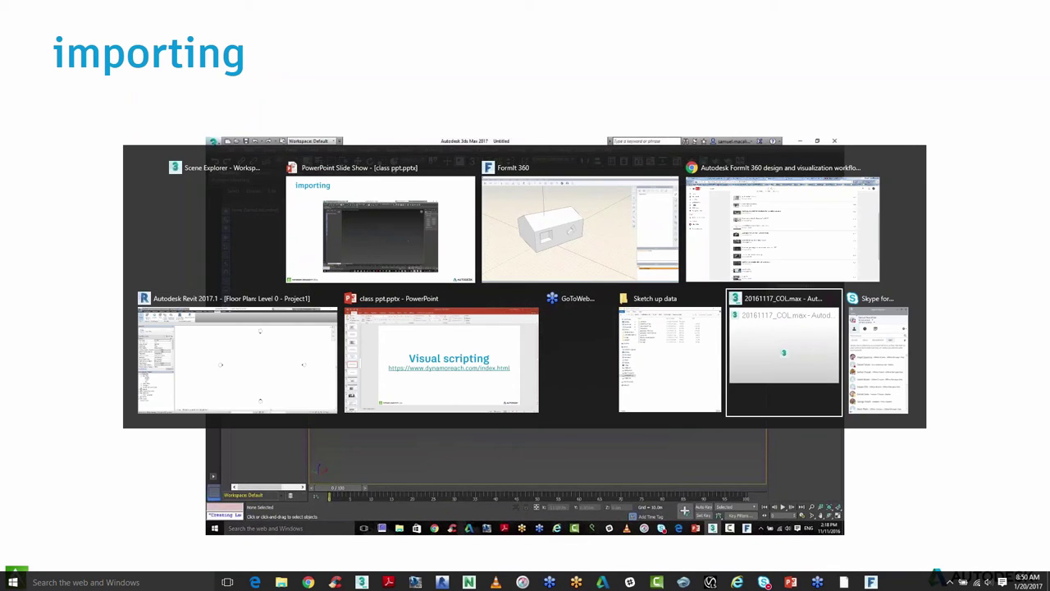
pyautogui.hotkey('alt', 'Tab')
pyautogui.hotkey('alt', 'Tab')
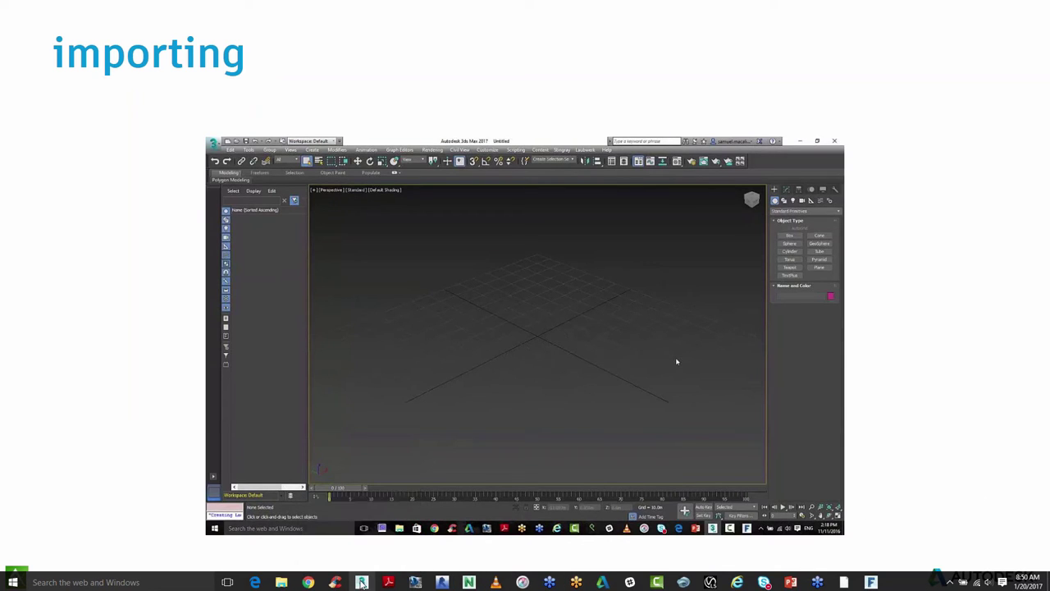
pyautogui.click(362, 581)
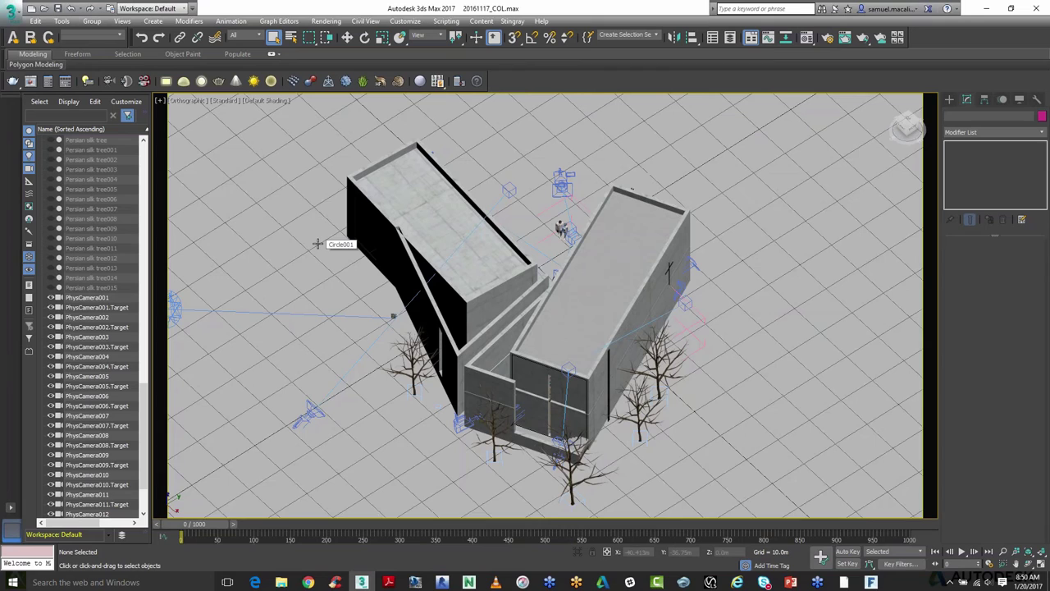
# Open the Link FBX file selection for the church scene, select 20161108_COL.fbx, and cancel without linking it
pyautogui.moveTo(306, 306); pyautogui.dragTo(319, 324, button='middle')
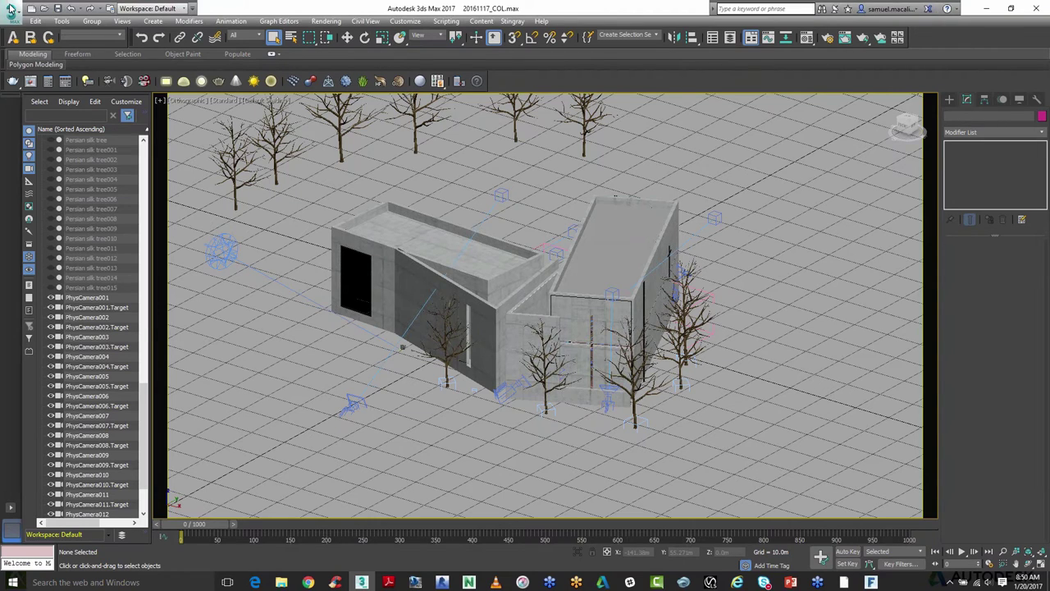
pyautogui.click(10, 8)
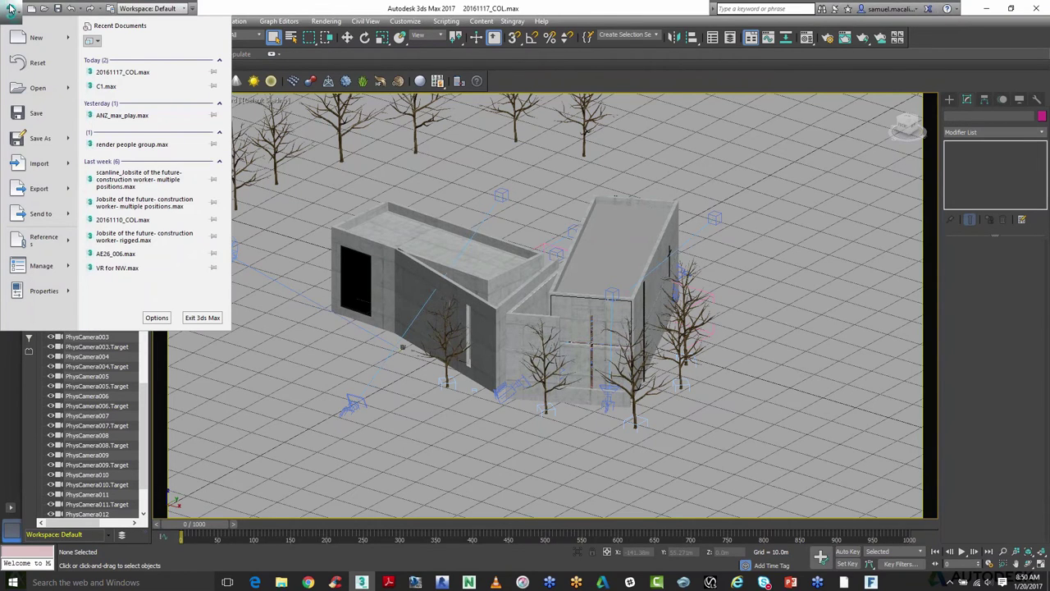
pyautogui.moveTo(25, 164)
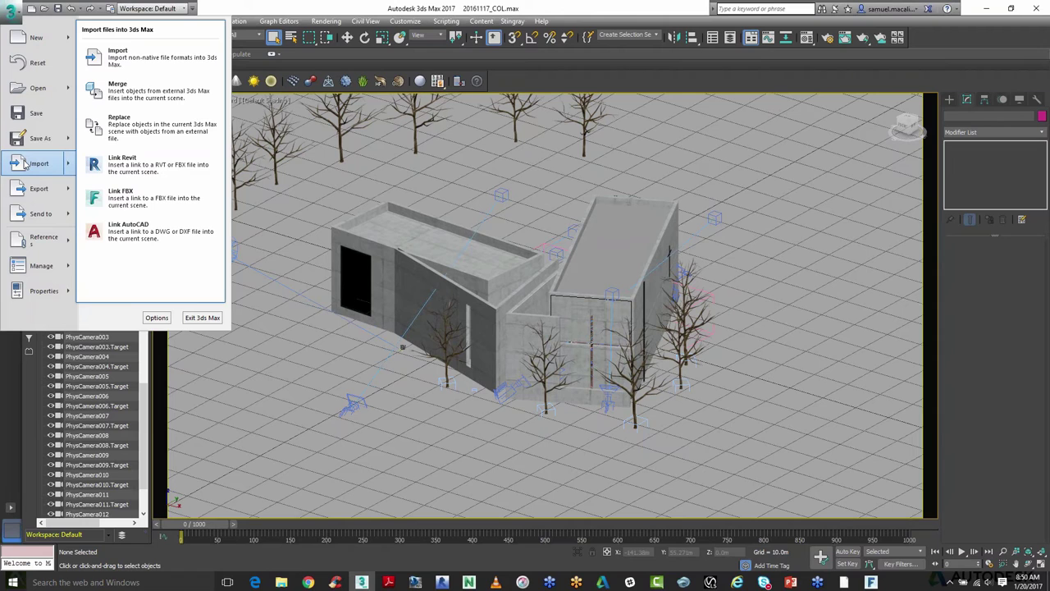
pyautogui.click(110, 198)
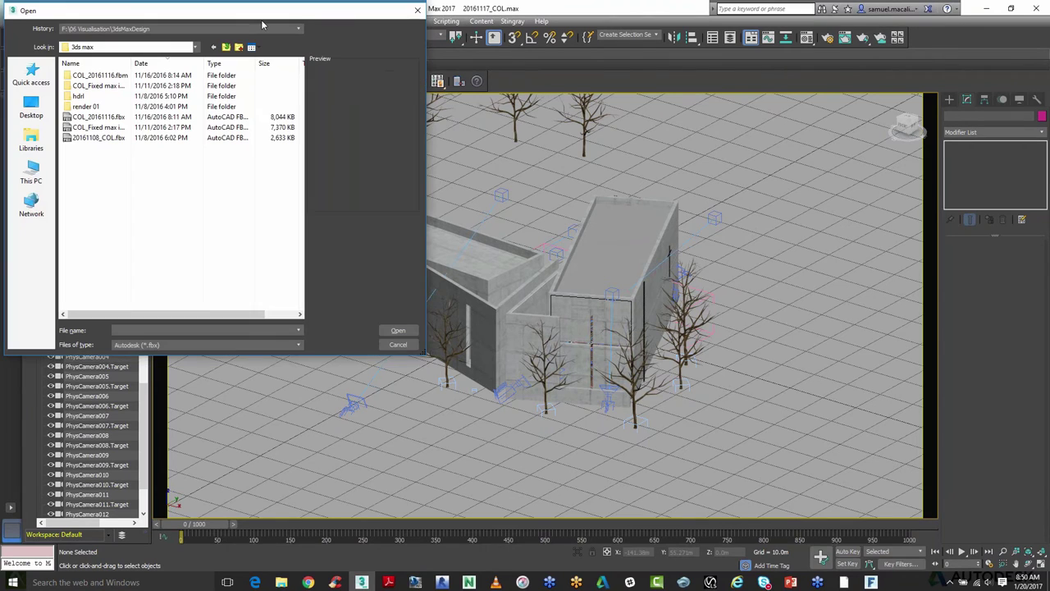
pyautogui.moveTo(262, 25); pyautogui.dragTo(425, 60)
pyautogui.click(263, 172)
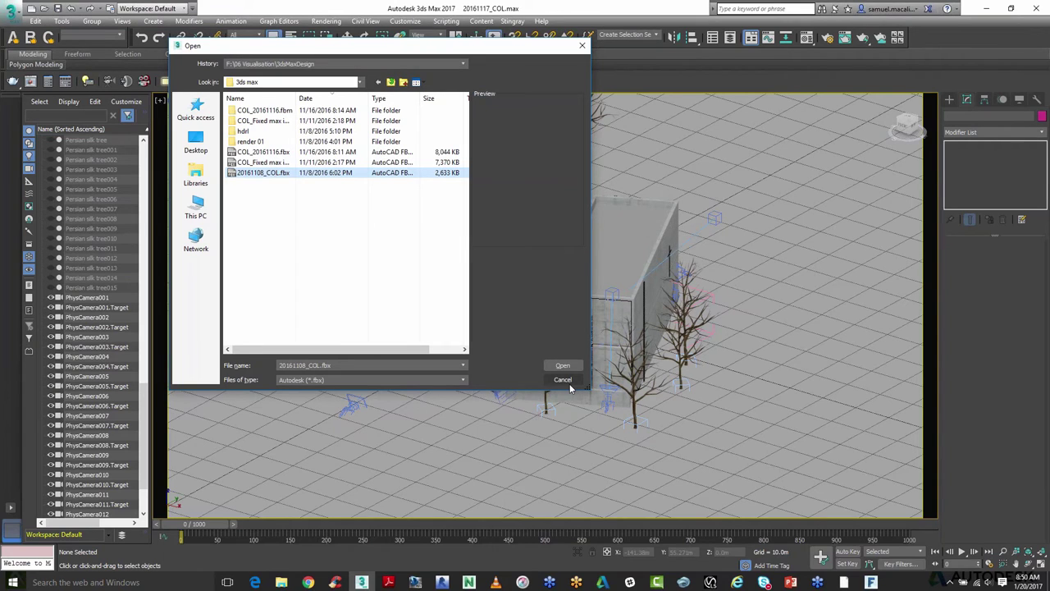
pyautogui.click(566, 381)
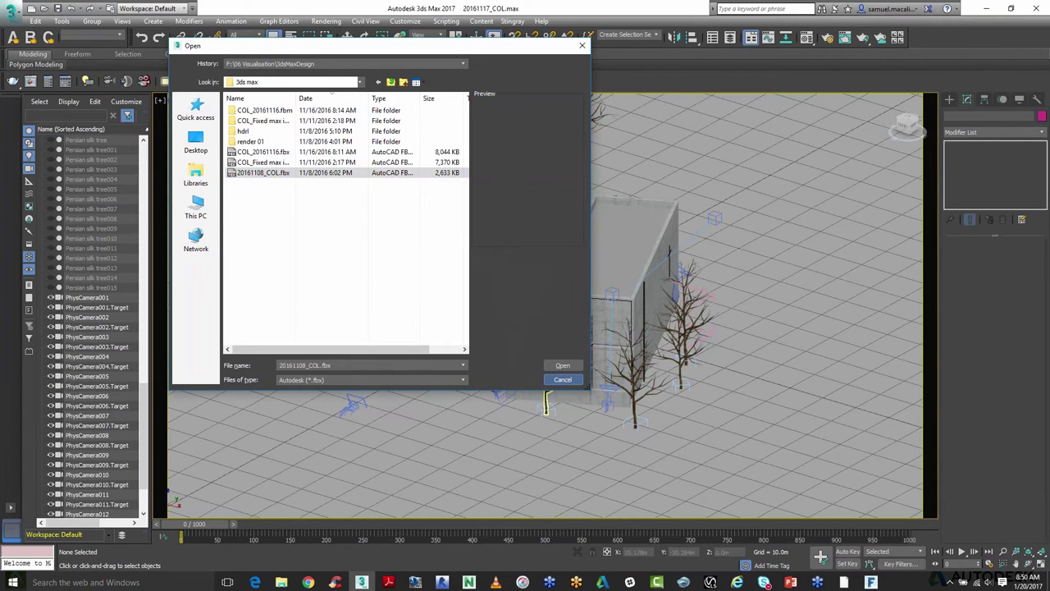
# Open the Manage Links dialog for the church scene, view its linked files and reload options, and minimize the dialog
pyautogui.click(563, 380)
pyautogui.click(13, 10)
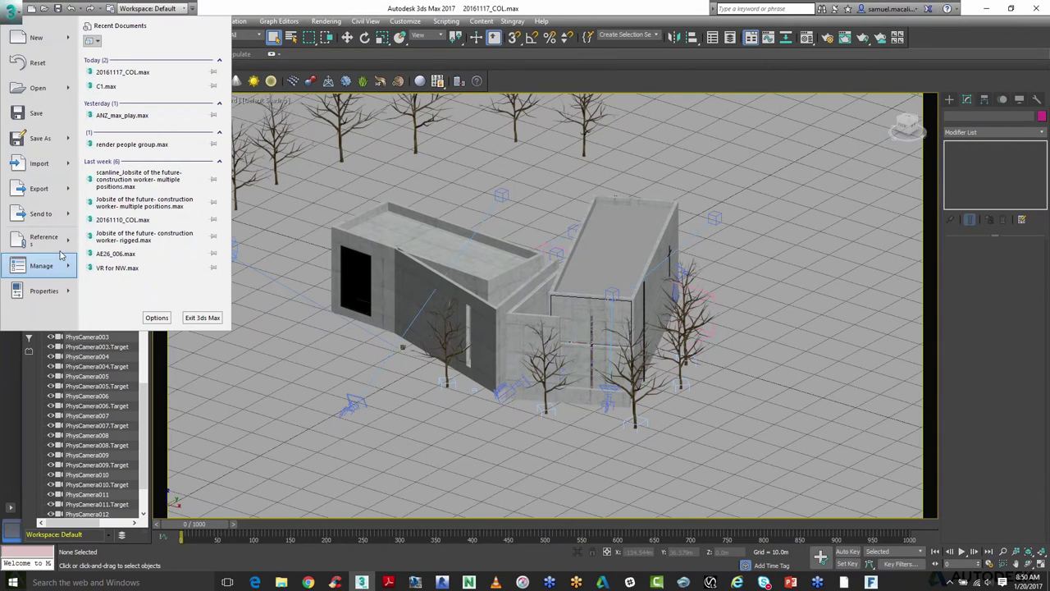
pyautogui.moveTo(62, 244)
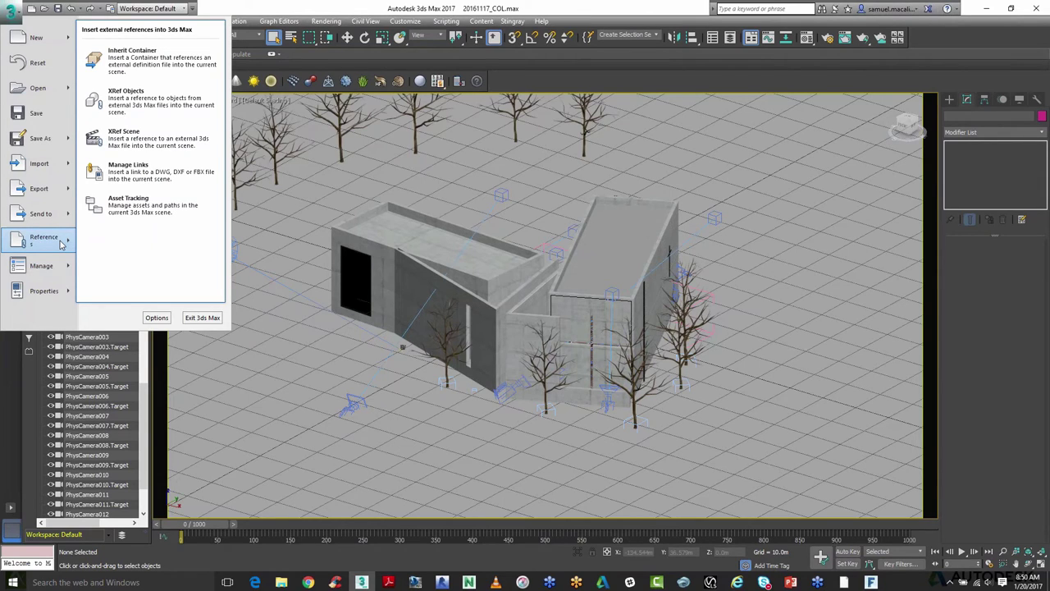
pyautogui.click(124, 176)
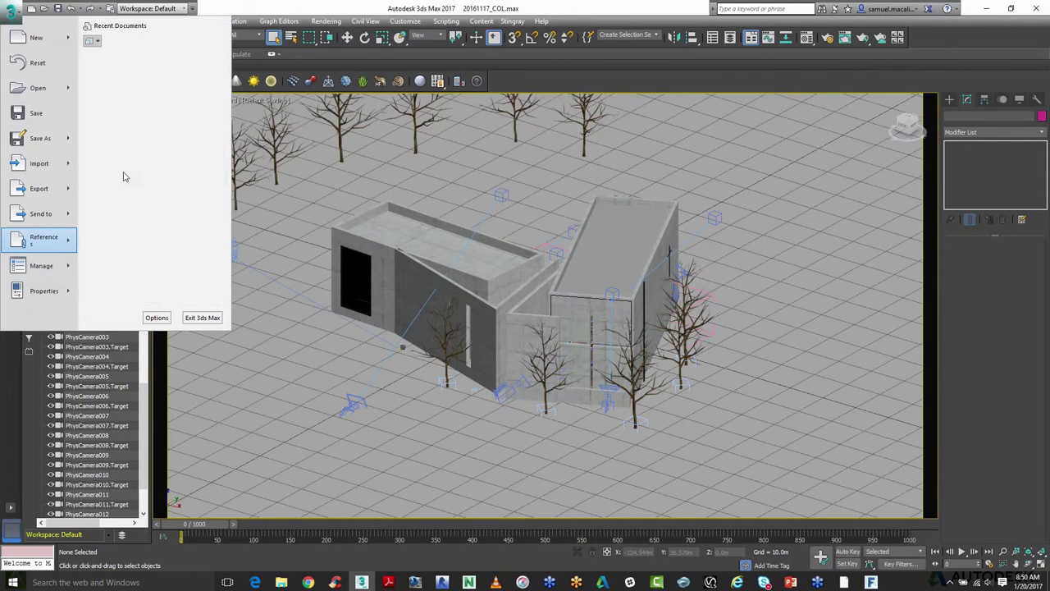
pyautogui.moveTo(322, 276); pyautogui.dragTo(343, 218)
pyautogui.click(268, 238)
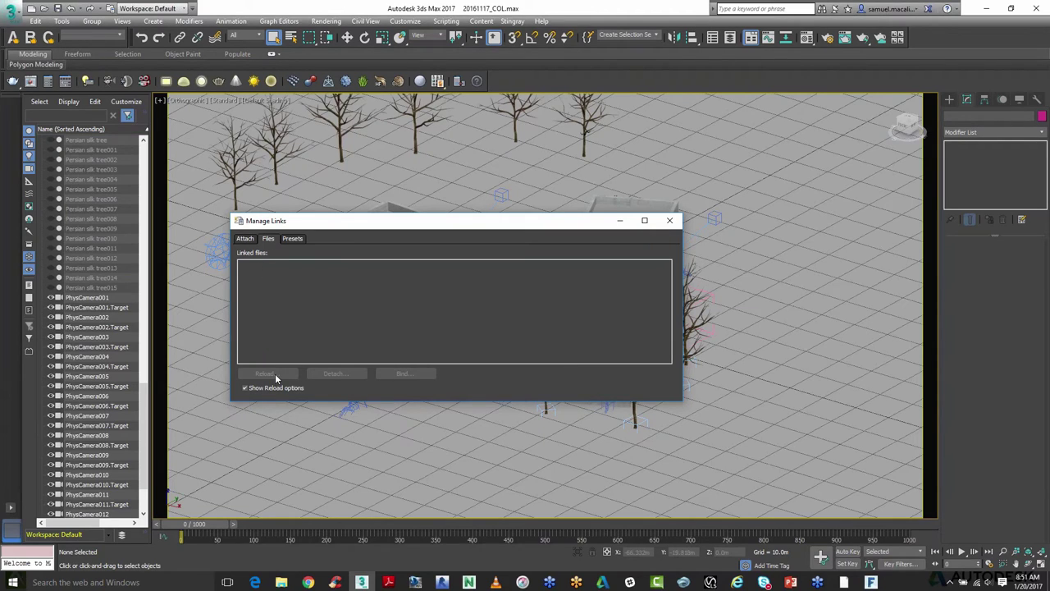
pyautogui.click(621, 221)
# Review the import options for linking Revit, FBX and AutoCAD files, and close them without choosing one
pyautogui.click(10, 10)
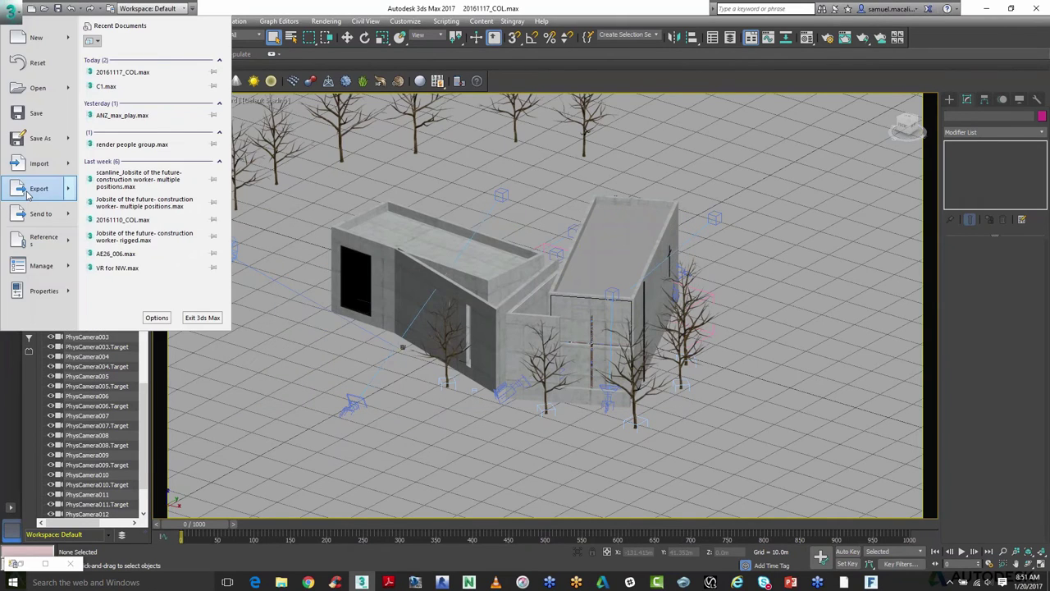
pyautogui.moveTo(45, 248)
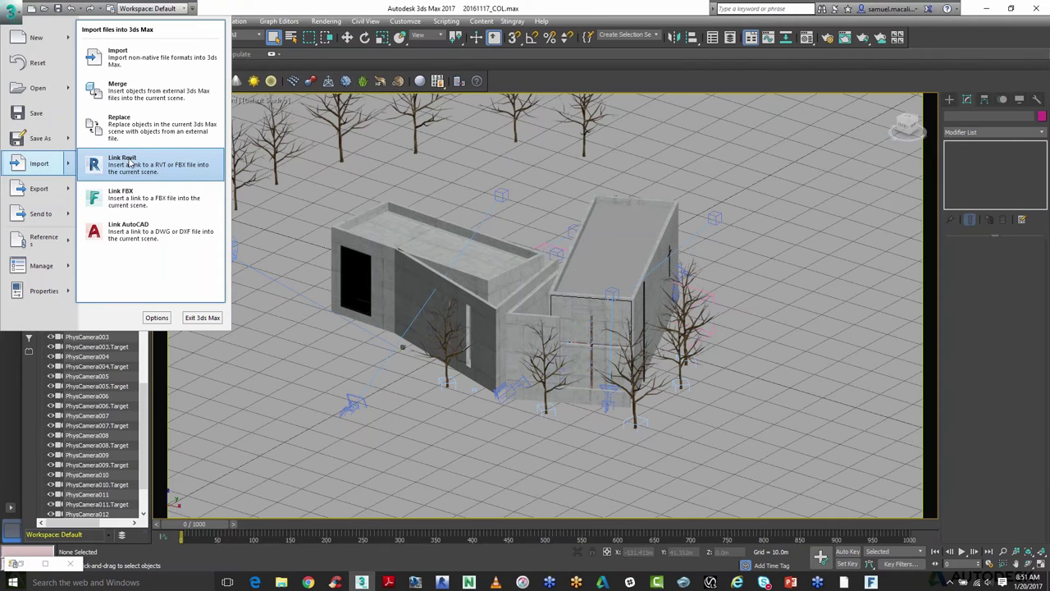
pyautogui.click(426, 6)
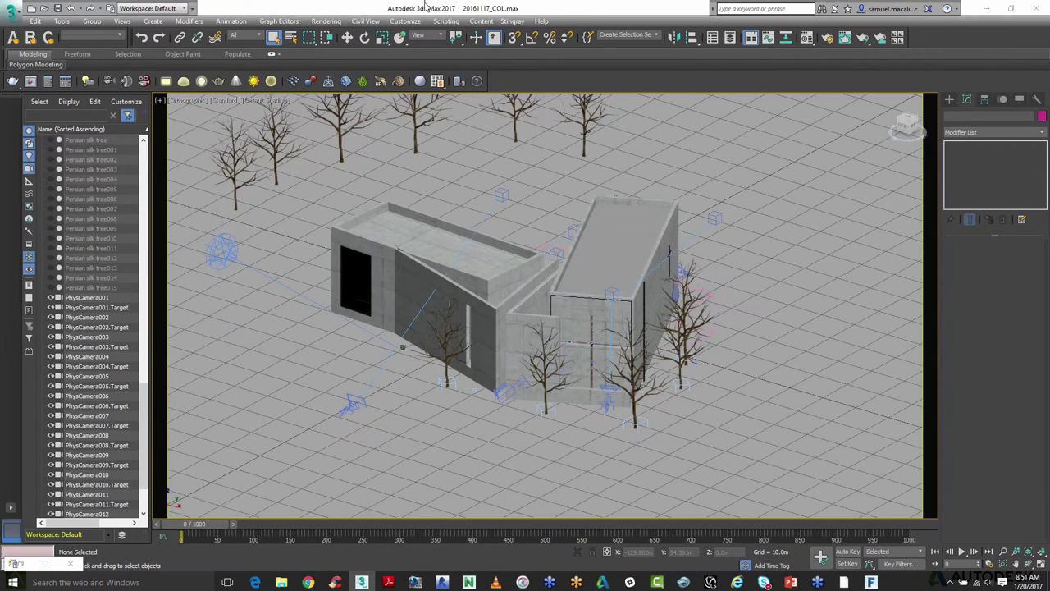
# Return to the presentation's importing slide, skip its video ahead past the import file selection, and advance beyond the slide
pyautogui.hotkey('alt', 'Tab')
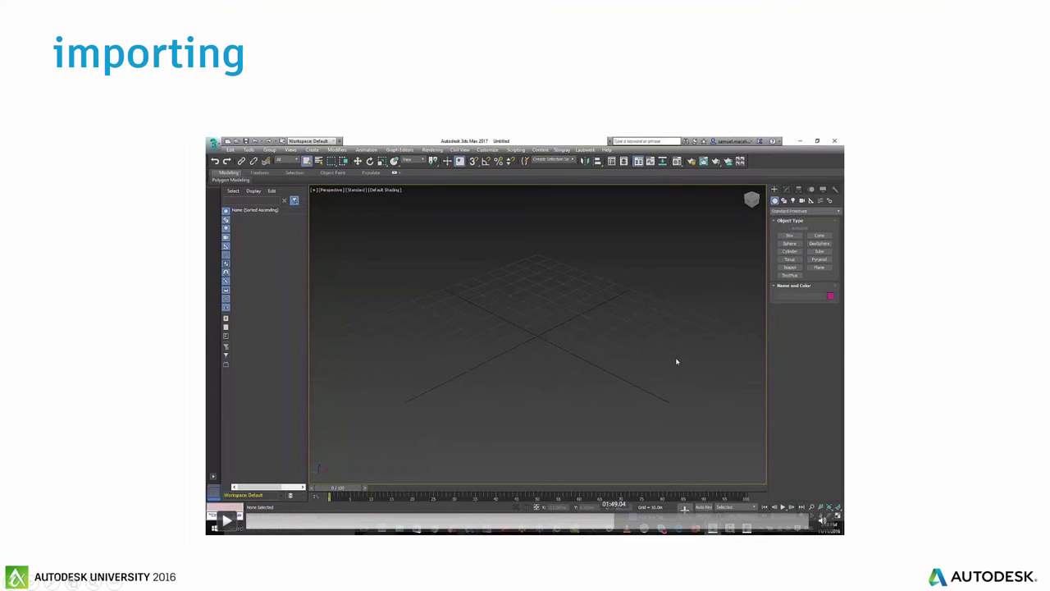
pyautogui.click(648, 520)
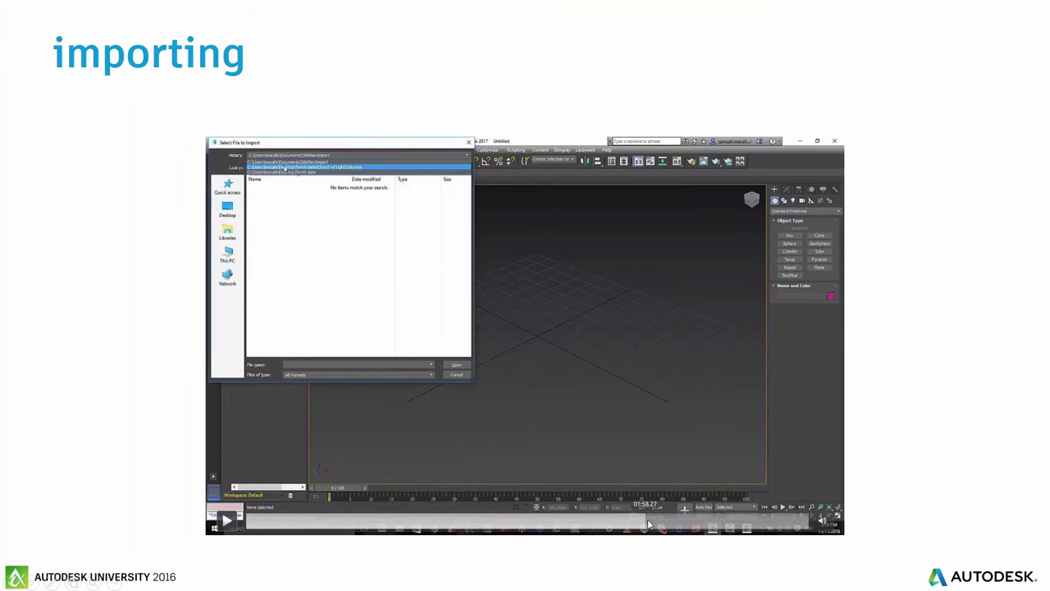
pyautogui.click(711, 520)
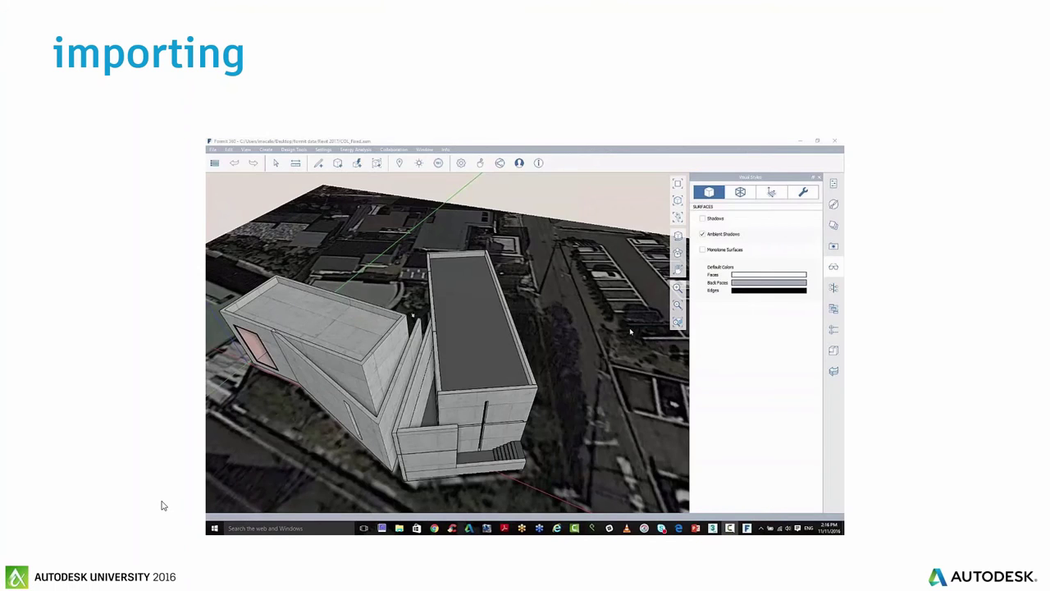
pyautogui.press('Right')
pyautogui.press('Right')
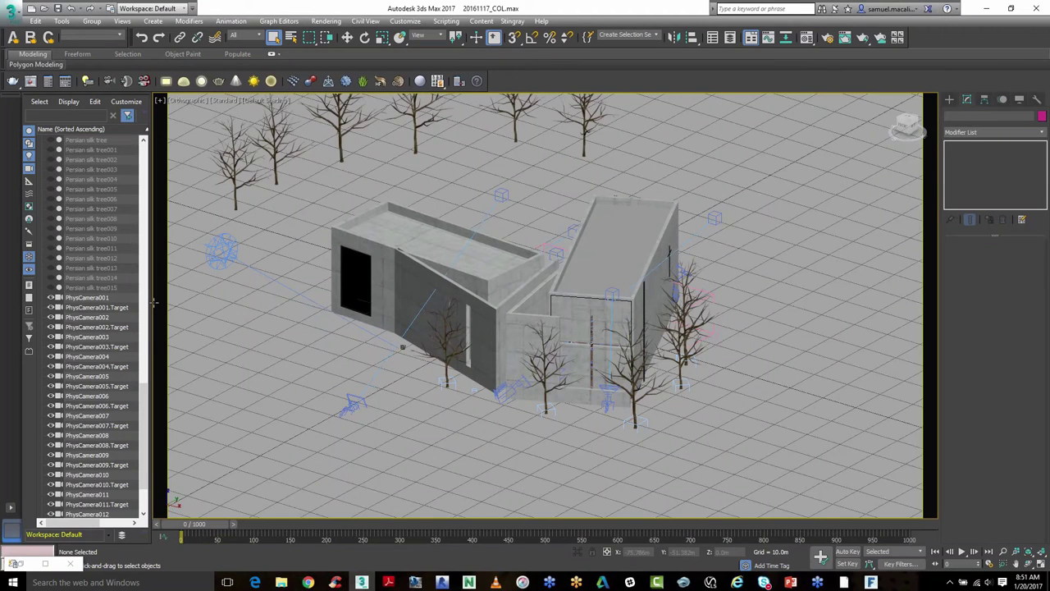
# Switch to class ppt.pptx in PowerPoint, and open slide 64 followed by slide 69 from the thumbnails
pyautogui.hotkey('alt', 'Tab')
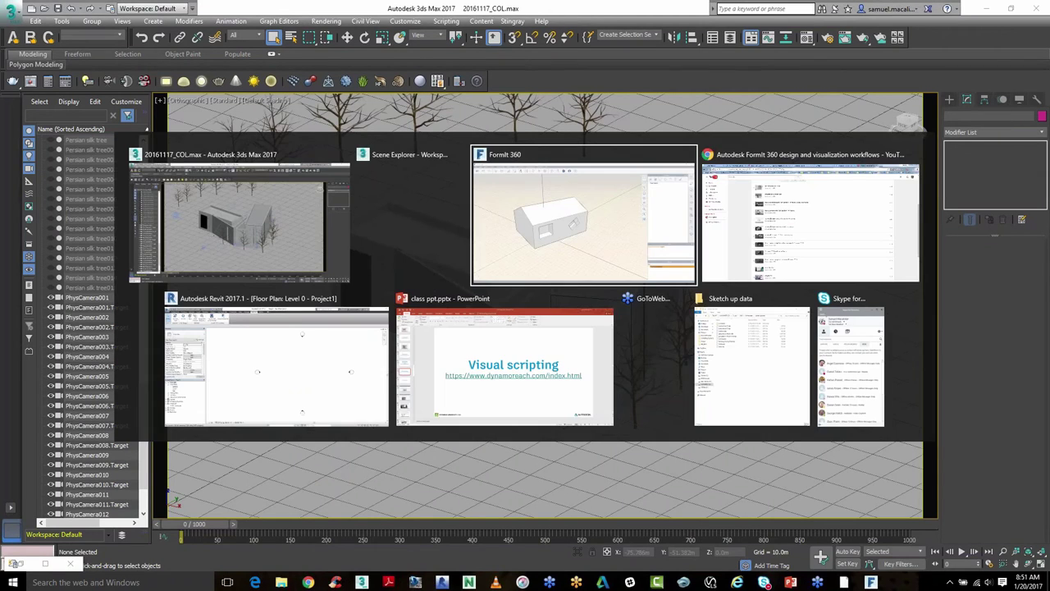
pyautogui.hotkey('alt', 'Tab')
pyautogui.hotkey('alt', 'Tab')
pyautogui.hotkey('alt', 'Tab')
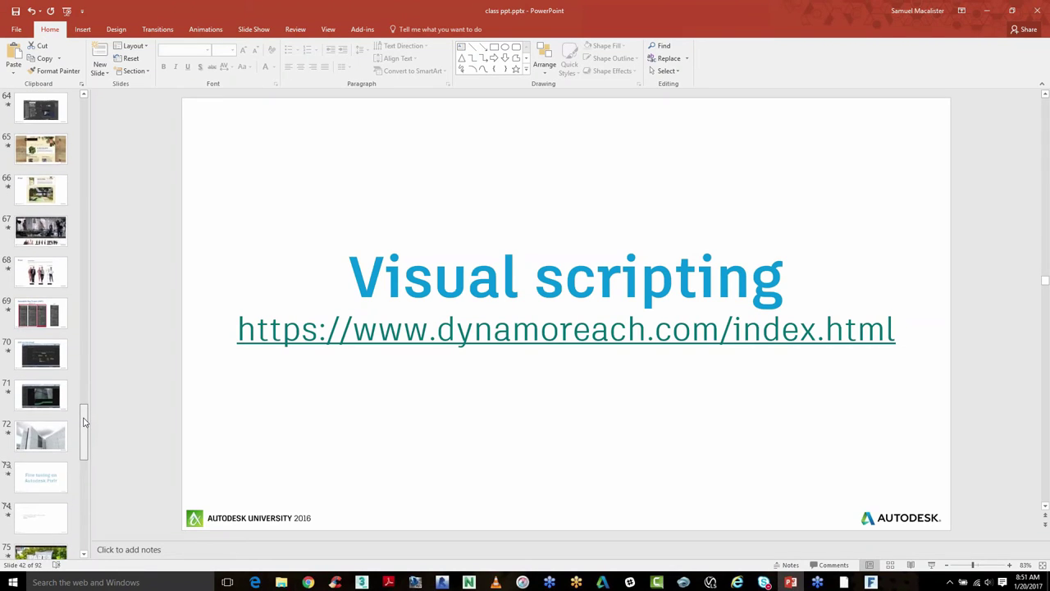
pyautogui.scroll(2, 83, 421)
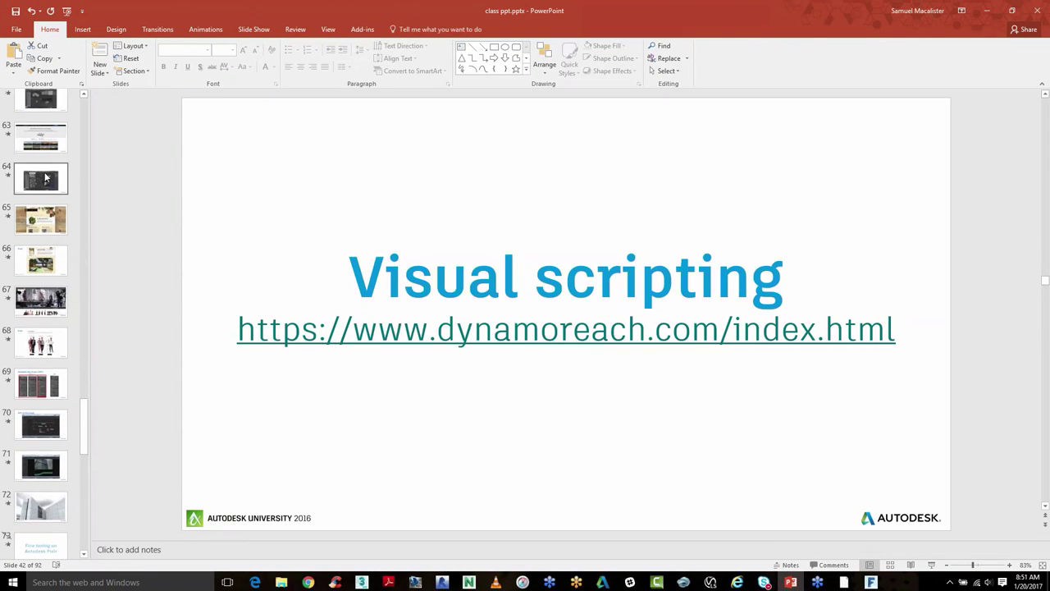
pyautogui.click(45, 185)
pyautogui.click(52, 386)
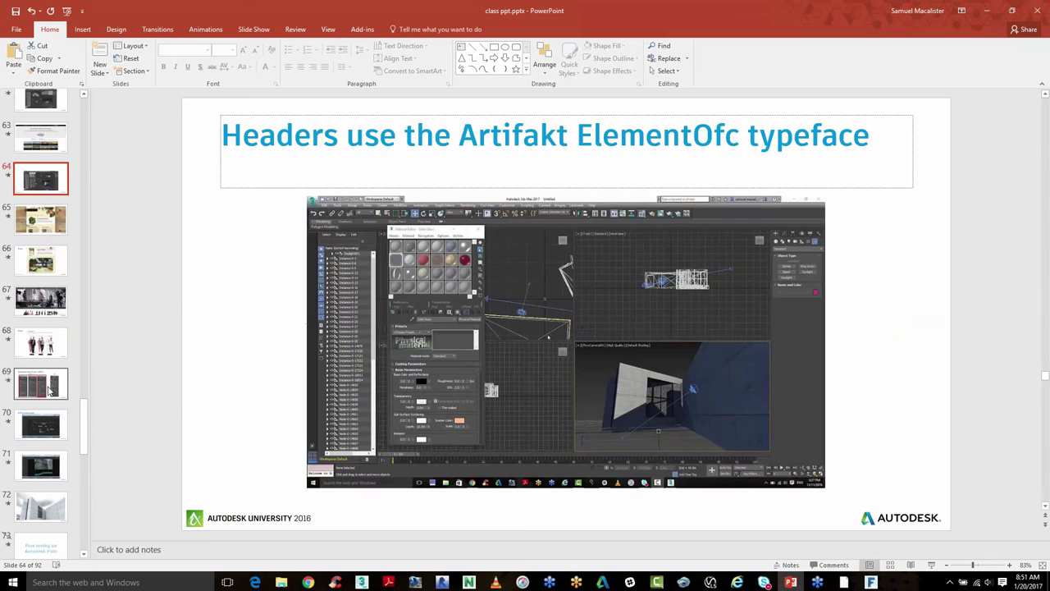
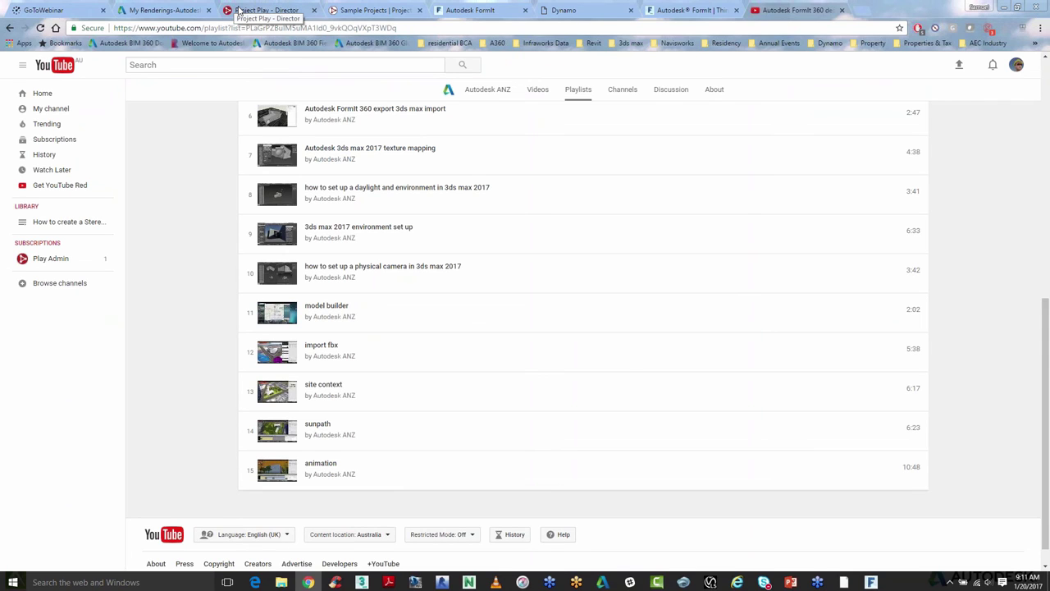
# Switch to the Project Play Director page in Chrome and resize the Assets and Node Inspector areas of the pano scene
pyautogui.click(239, 10)
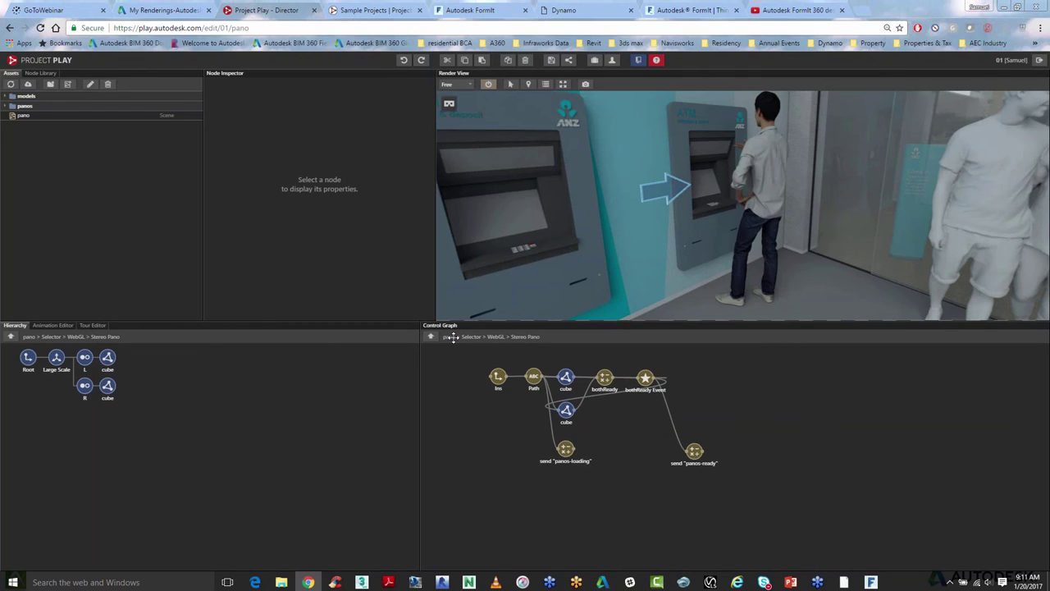
pyautogui.moveTo(452, 336); pyautogui.dragTo(171, 350)
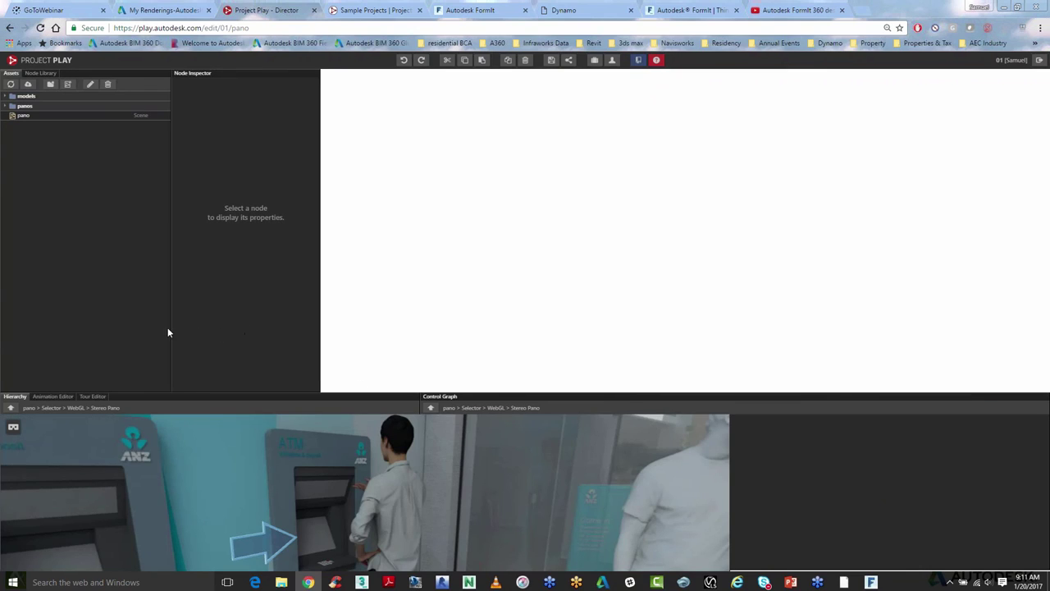
pyautogui.moveTo(172, 330); pyautogui.dragTo(218, 330)
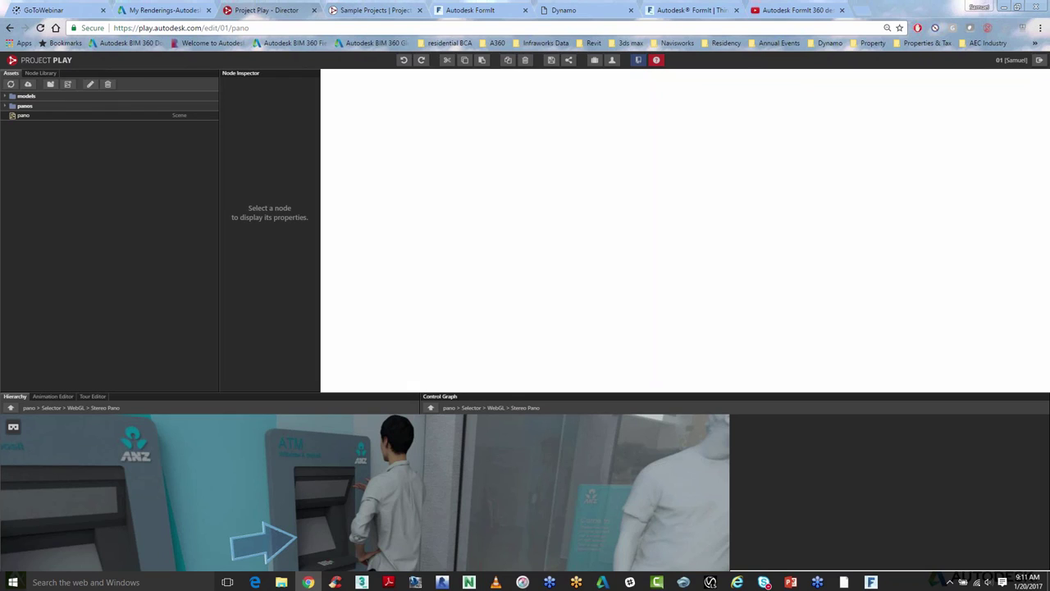
# Expand the panos folder and its folder 1 in the assets, and select the image 0.jpg
pyautogui.click(7, 107)
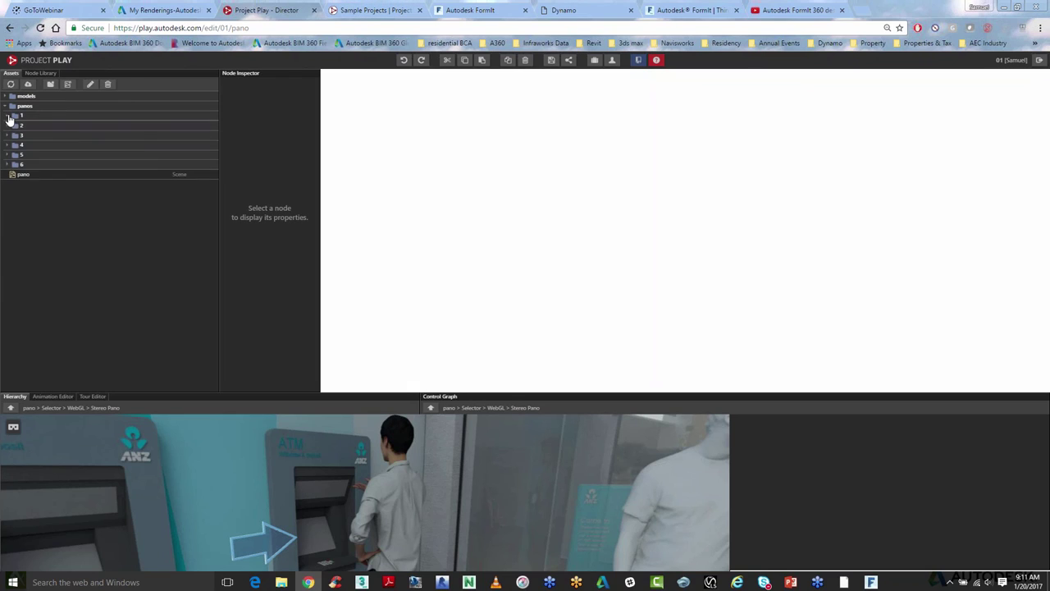
pyautogui.click(7, 115)
pyautogui.click(25, 126)
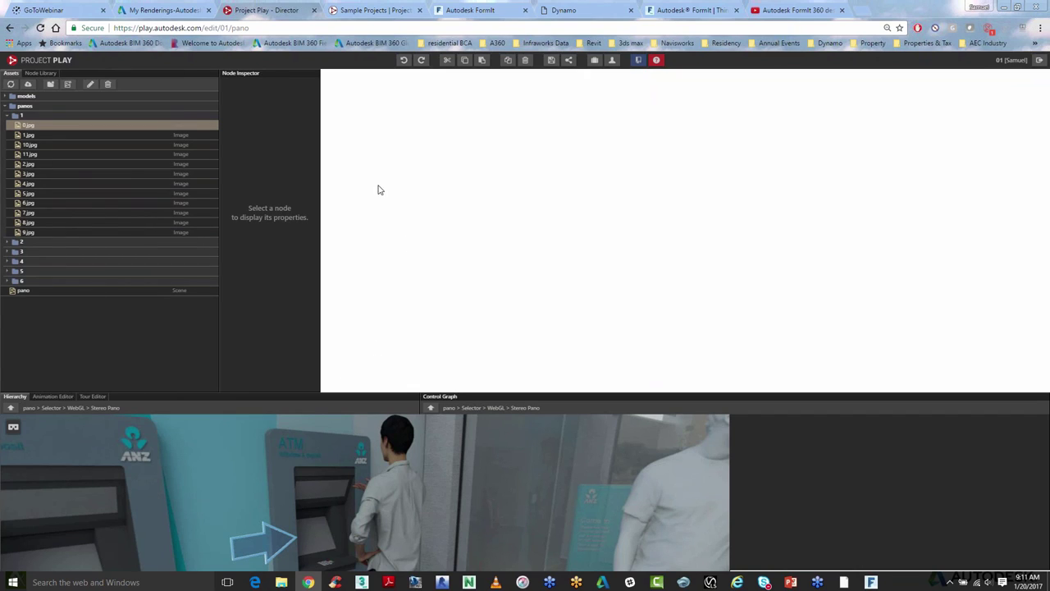
# Browse the Project Play documentation's sample projects down to the Revit Stereo Pano Tour example
pyautogui.click(372, 10)
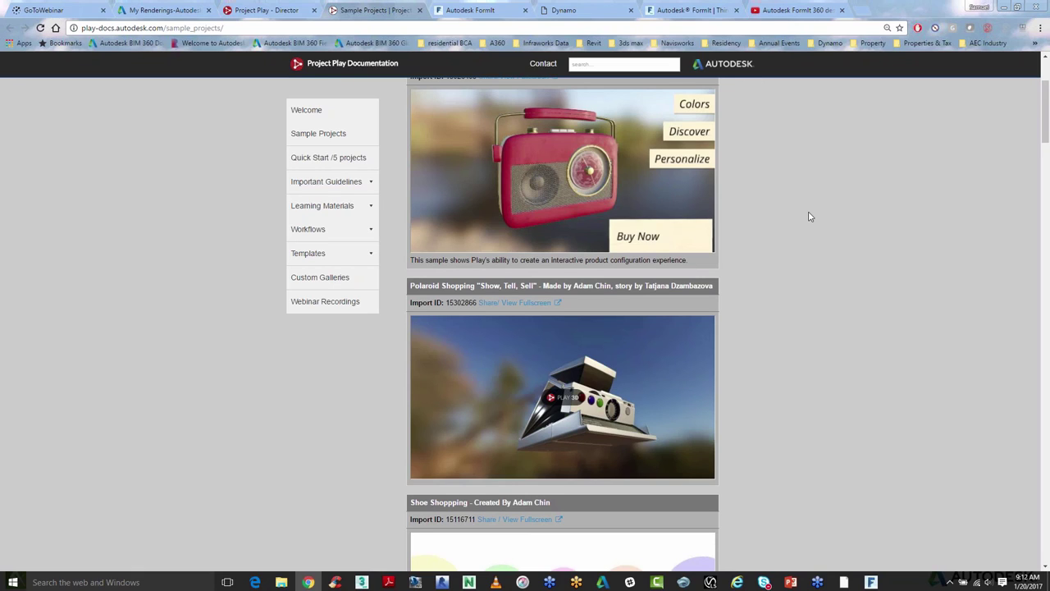
pyautogui.scroll(-1, 809, 217)
pyautogui.scroll(-3, 809, 216)
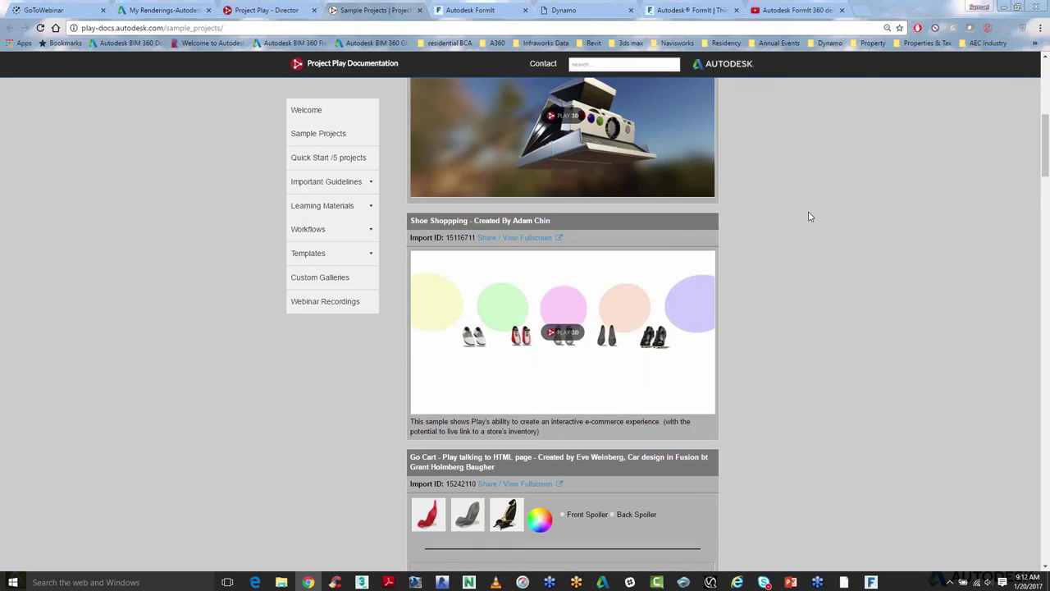
pyautogui.scroll(-2, 809, 217)
pyautogui.scroll(-7, 809, 217)
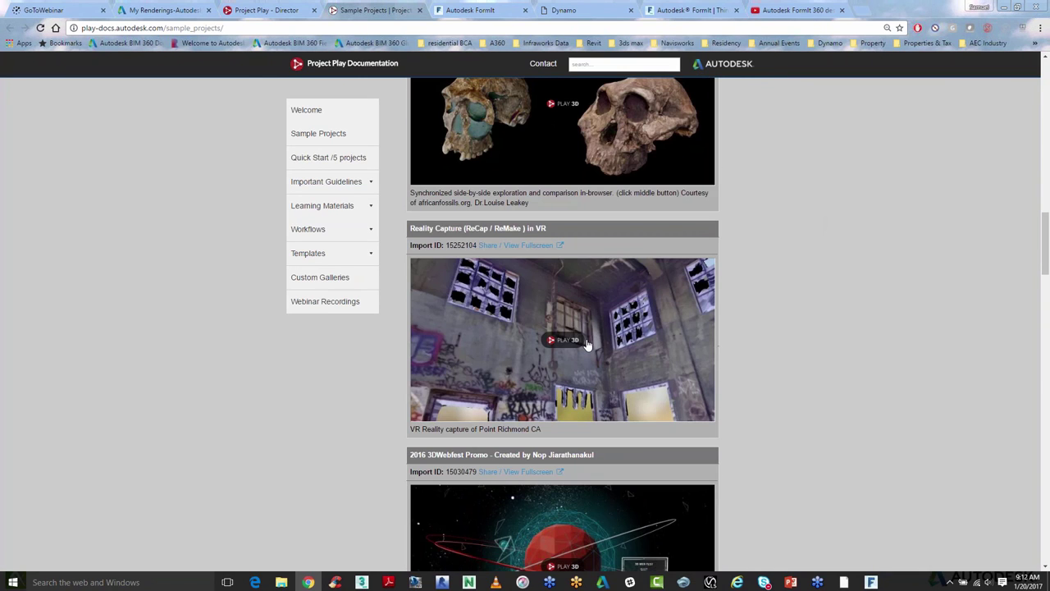
pyautogui.scroll(-3, 587, 345)
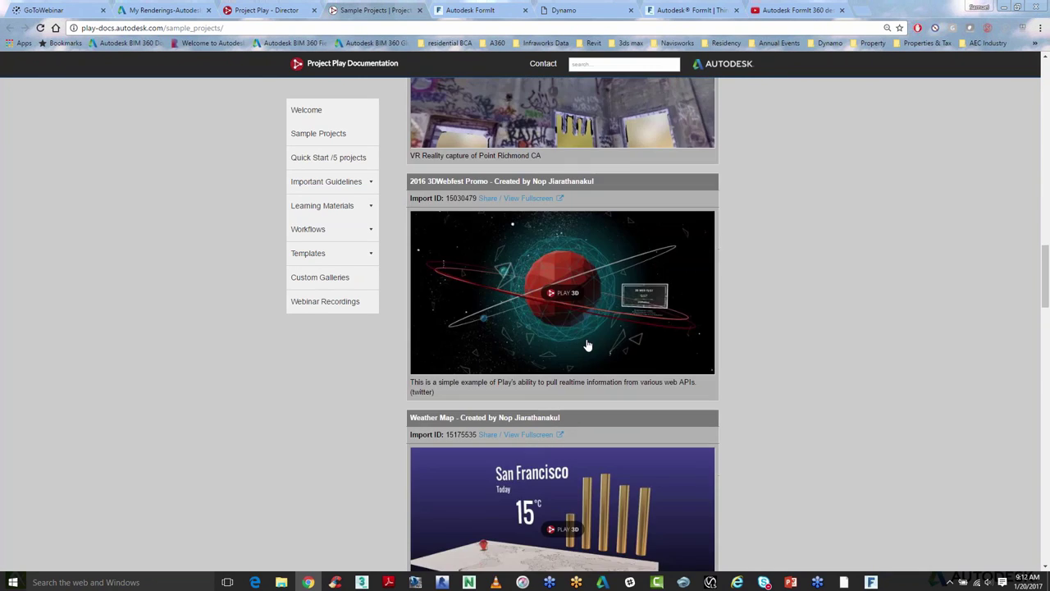
pyautogui.scroll(-5, 587, 344)
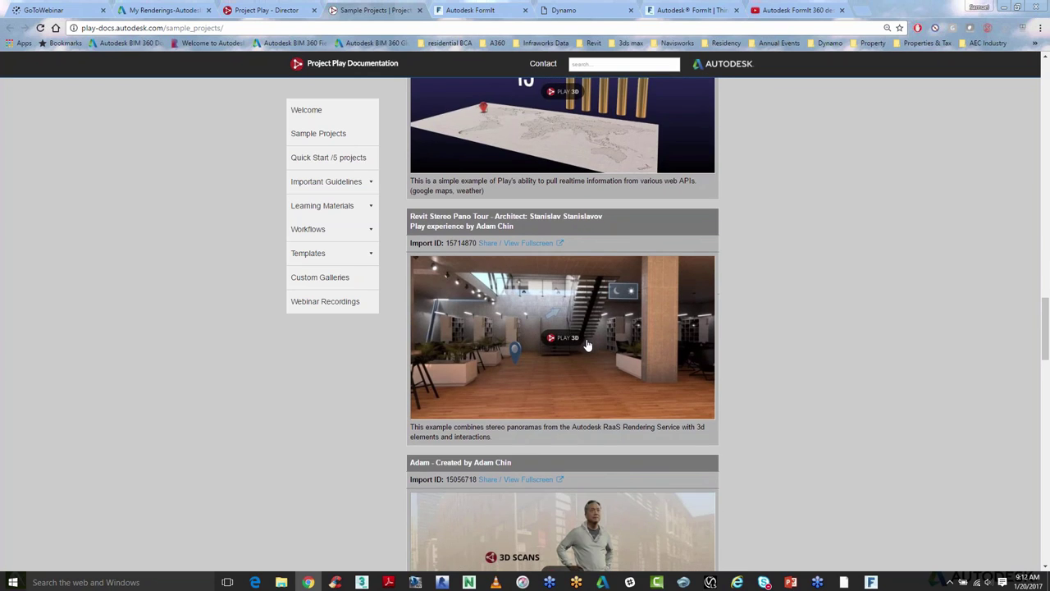
pyautogui.scroll(-1, 587, 345)
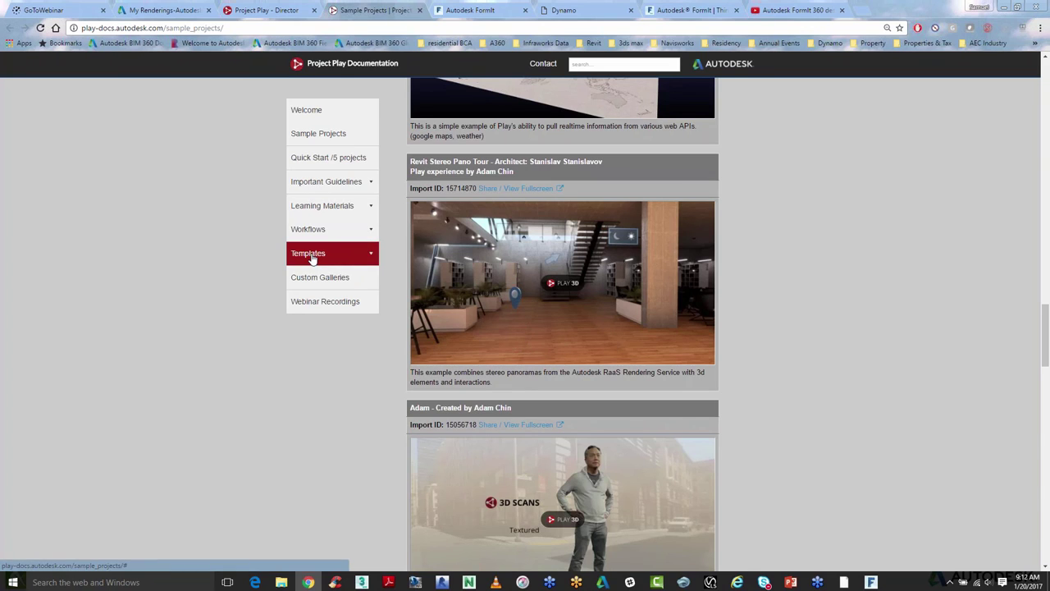
# Open the Revit Stereo Pano Tour sample fullscreen, start its 3D experience, and look around the panorama
pyautogui.click(530, 192)
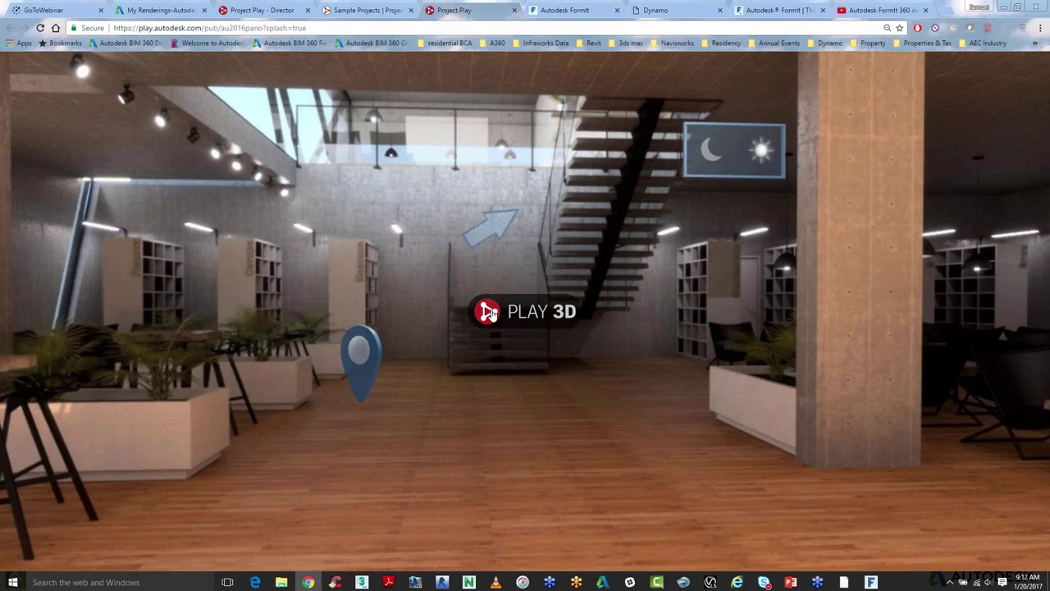
pyautogui.click(490, 312)
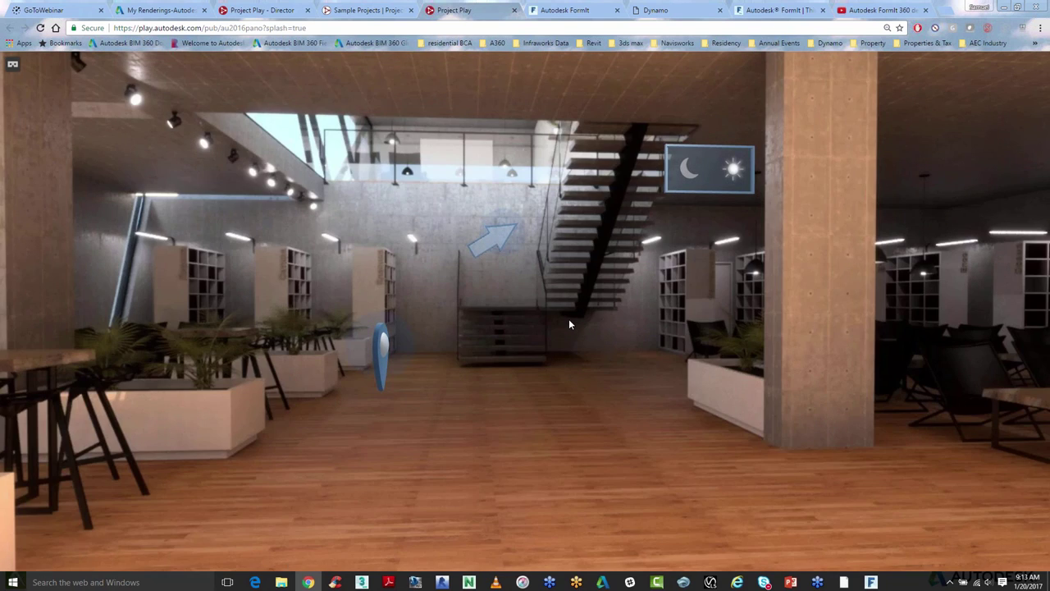
pyautogui.moveTo(569, 318); pyautogui.dragTo(638, 332)
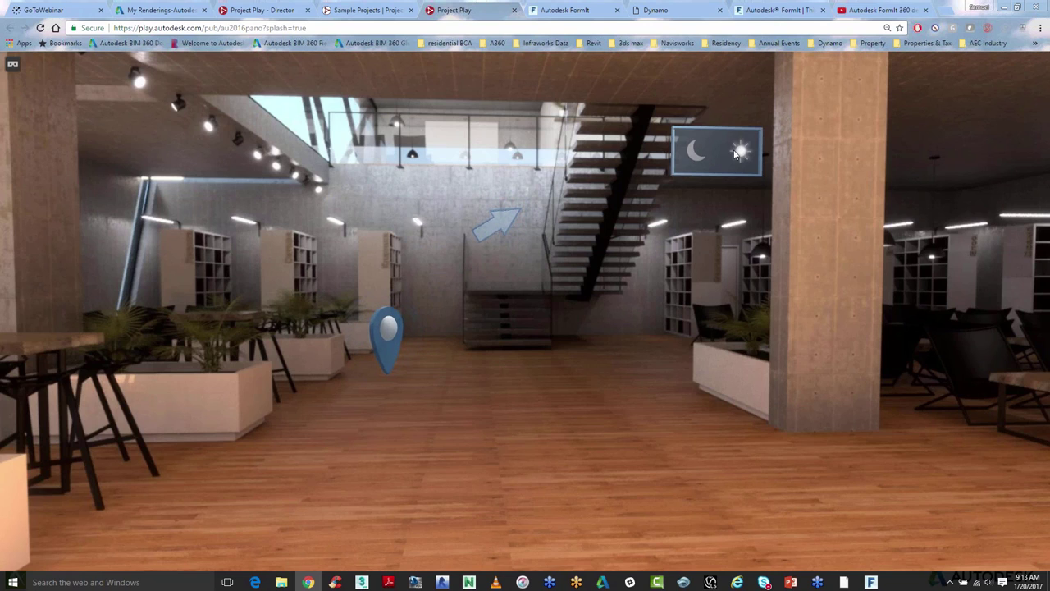
# Switch the panorama's lighting to night and back to day, and follow the arrow by the stairs to the upper floor
pyautogui.click(689, 154)
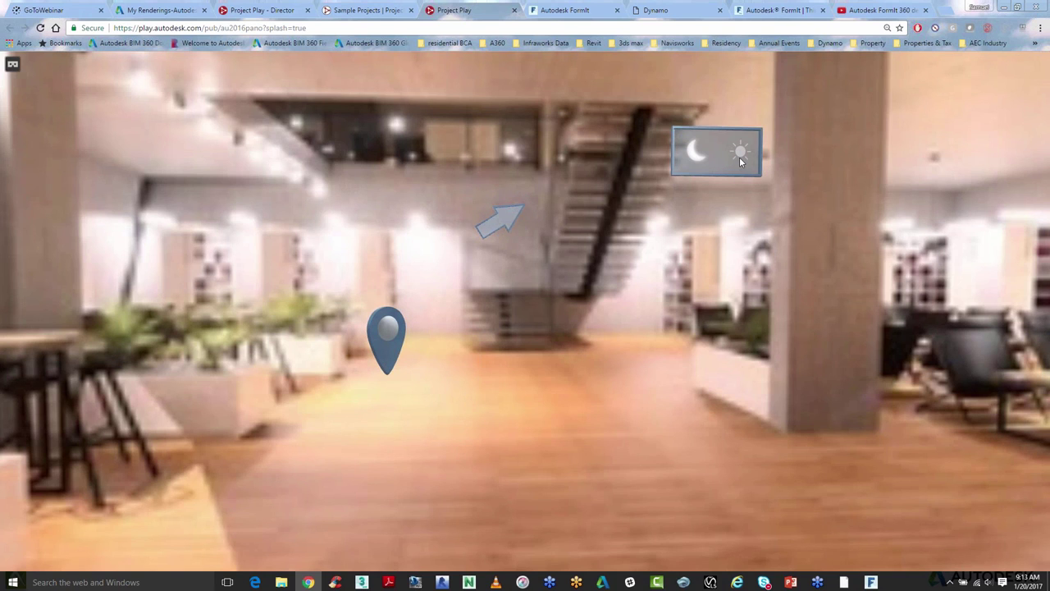
pyautogui.click(739, 157)
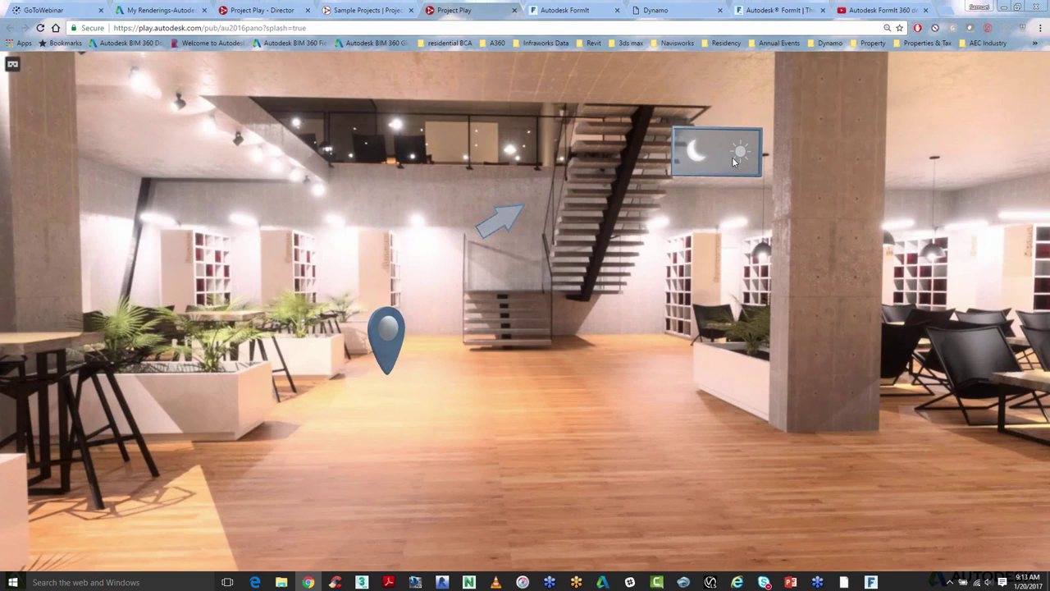
pyautogui.click(489, 229)
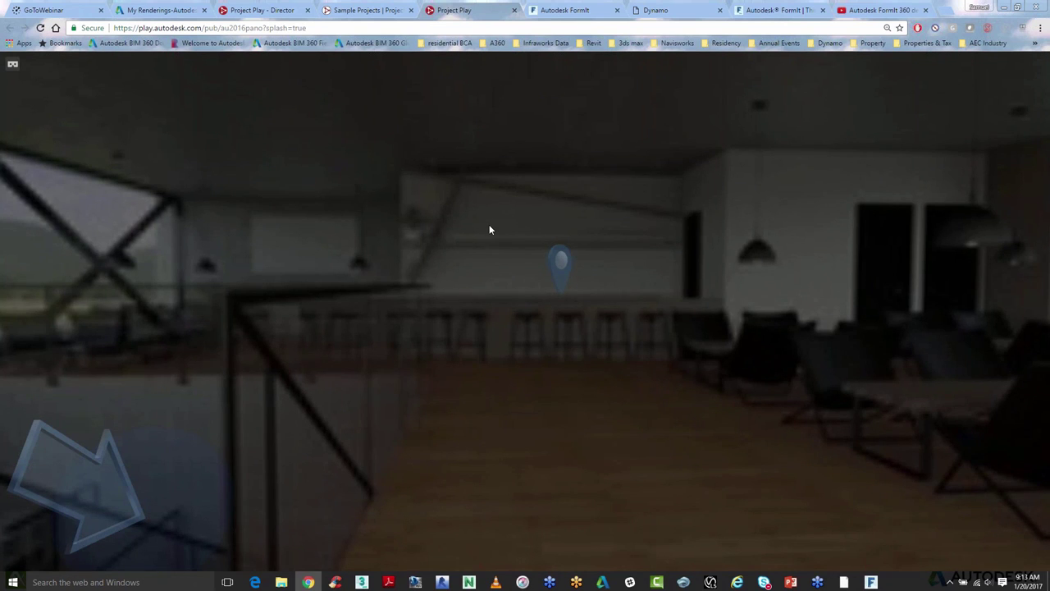
# Return to the Project Play Director page and widen the Node Inspector to restore the layout around the render view
pyautogui.hotkey('ctrl', '3')
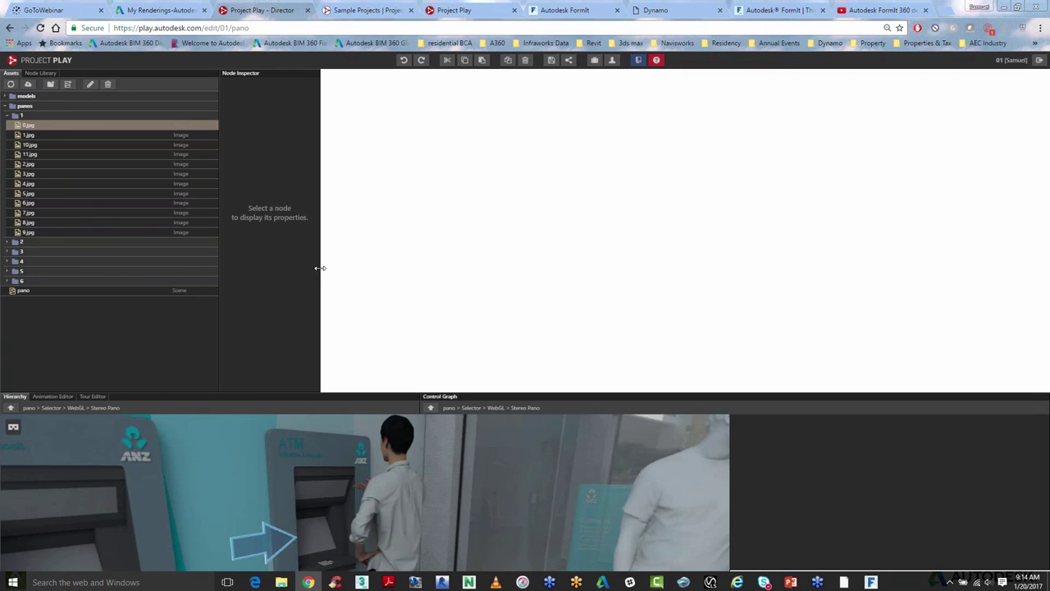
pyautogui.moveTo(320, 268); pyautogui.dragTo(429, 271)
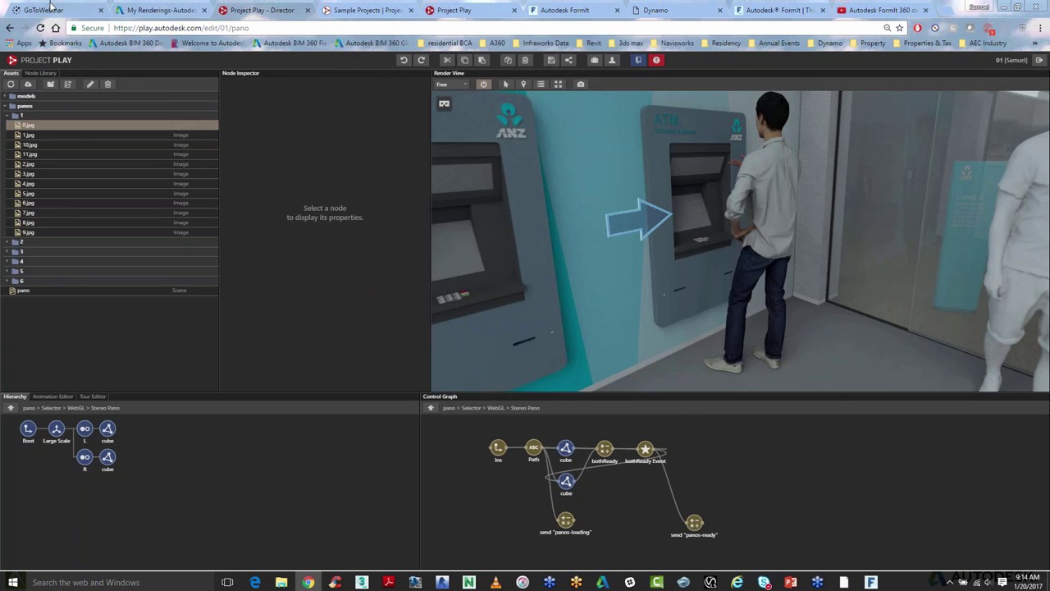
# Search the web for "render them speechless project play" and open the Render Them Speechless: Tips & Tricks result
pyautogui.click(654, 12)
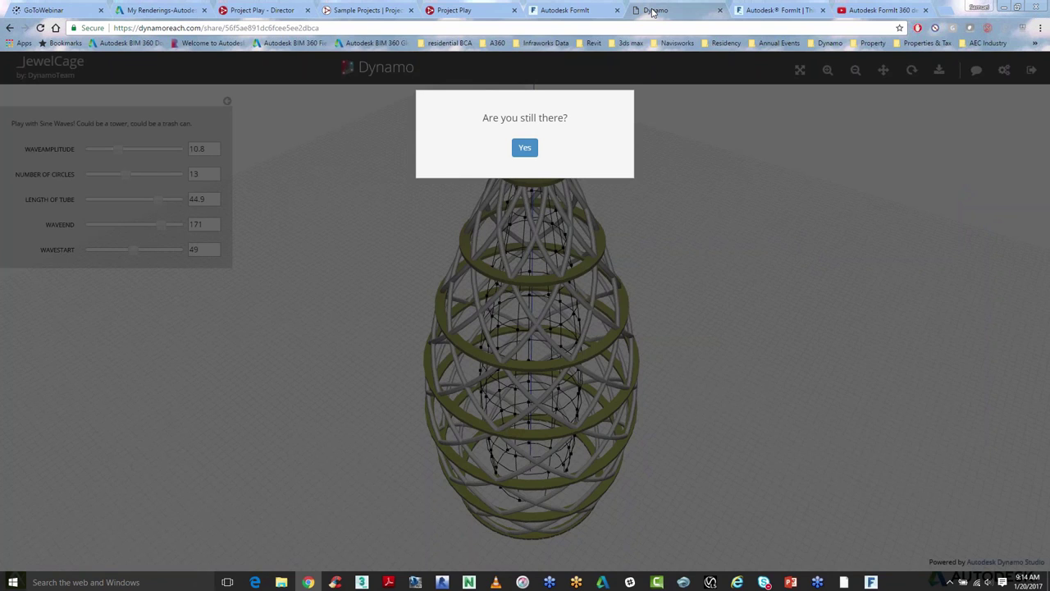
pyautogui.click(792, 10)
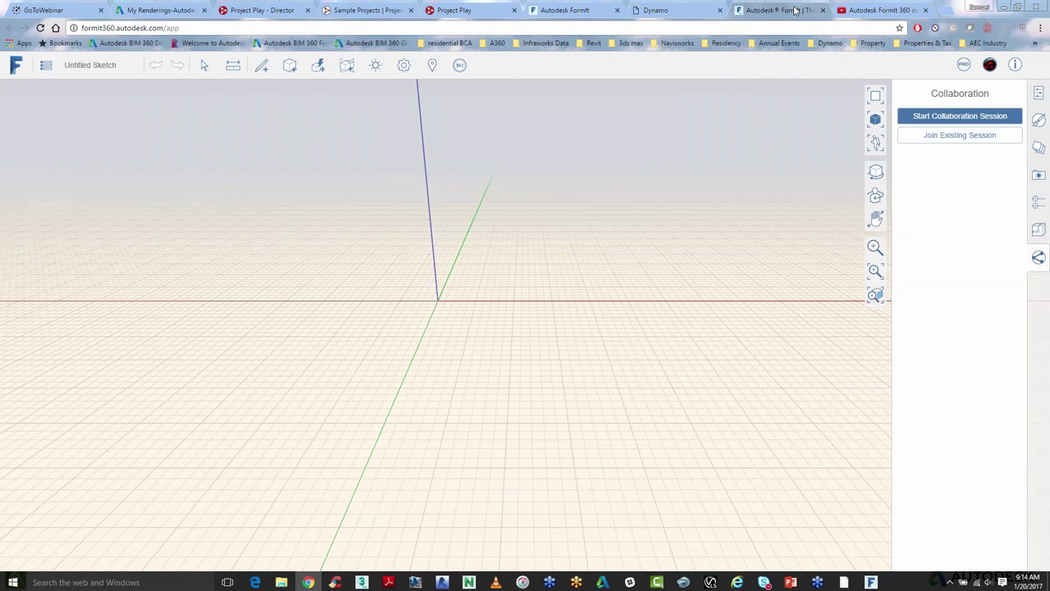
pyautogui.click(586, 11)
pyautogui.write('re')
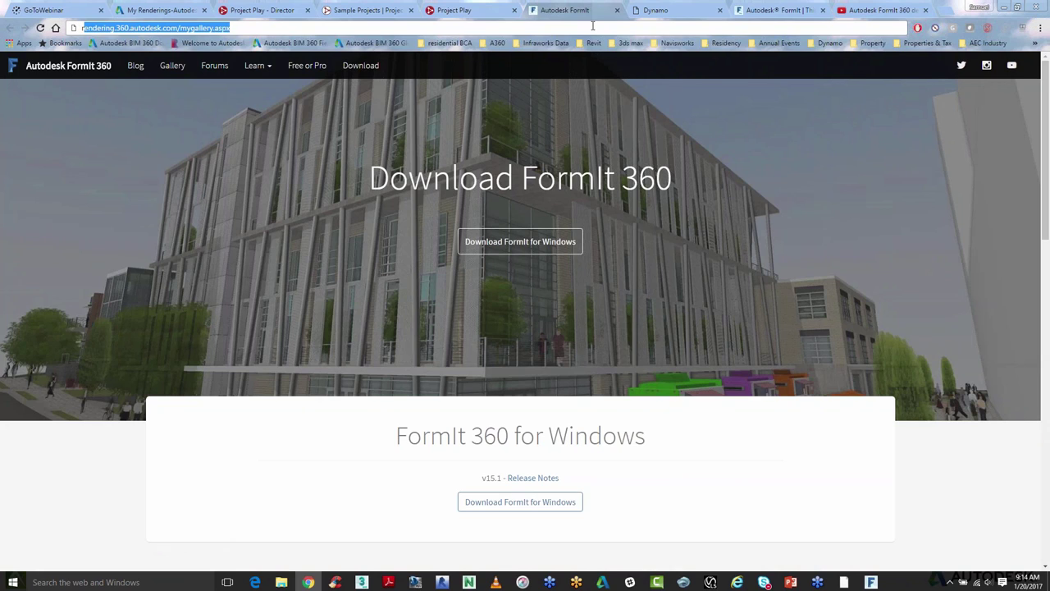
pyautogui.write('nder ')
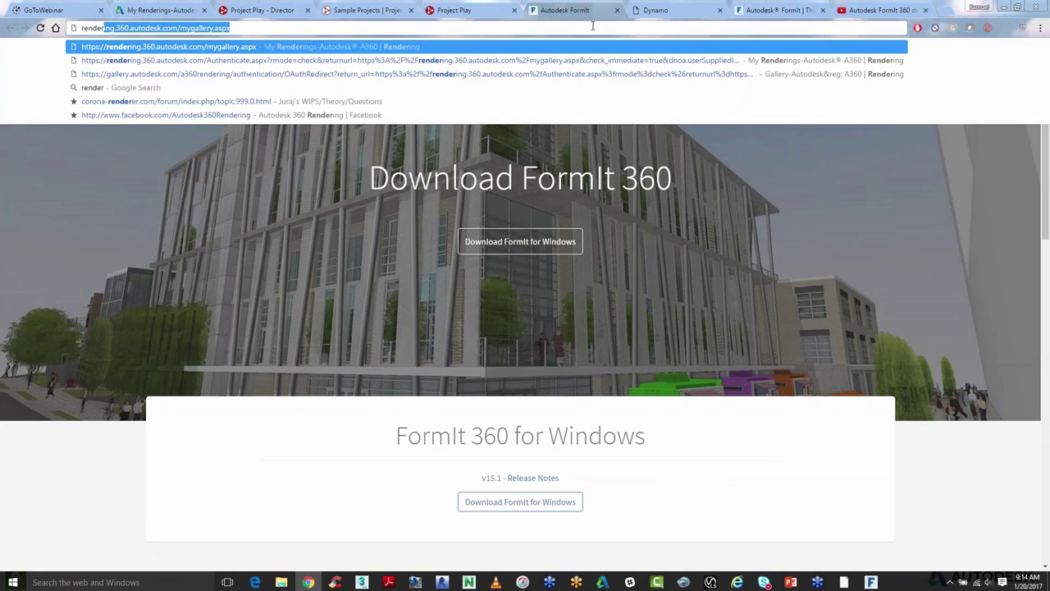
pyautogui.write('them speechless project play')
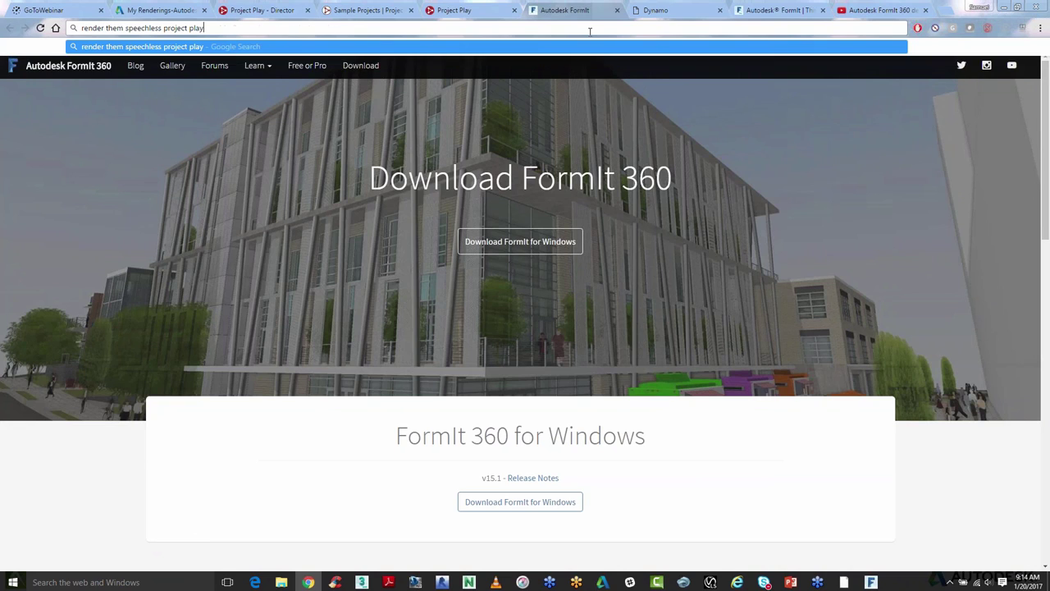
pyautogui.press('Return')
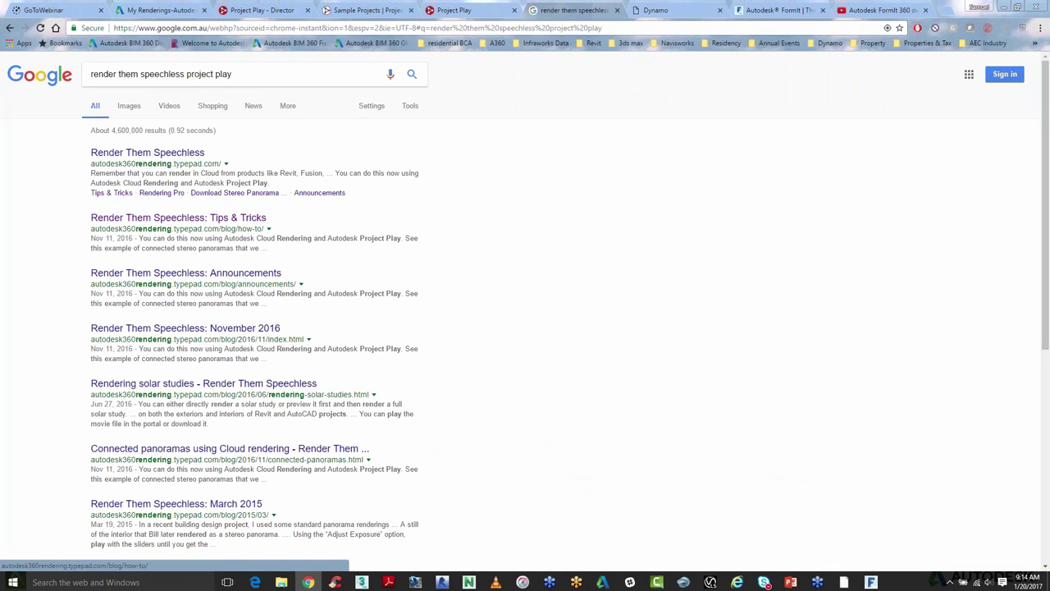
pyautogui.click(200, 219)
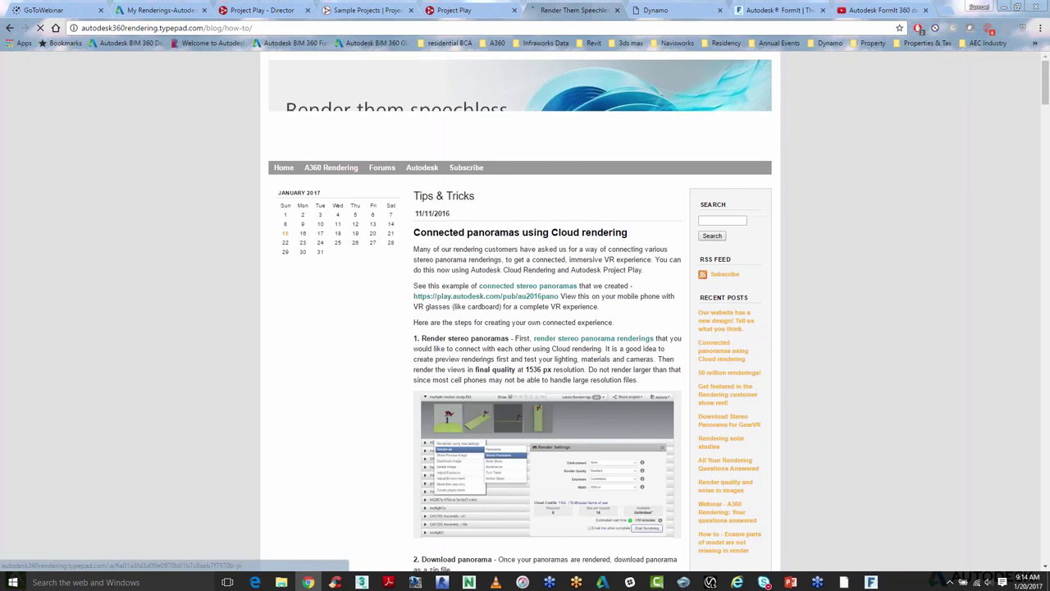
# Read the connected panoramas article down to Prepare images and highlight the command "convert image.png -crop 1536x1536 %d.jpg"
pyautogui.scroll(-2, 525, 328)
pyautogui.scroll(-5, 504, 335)
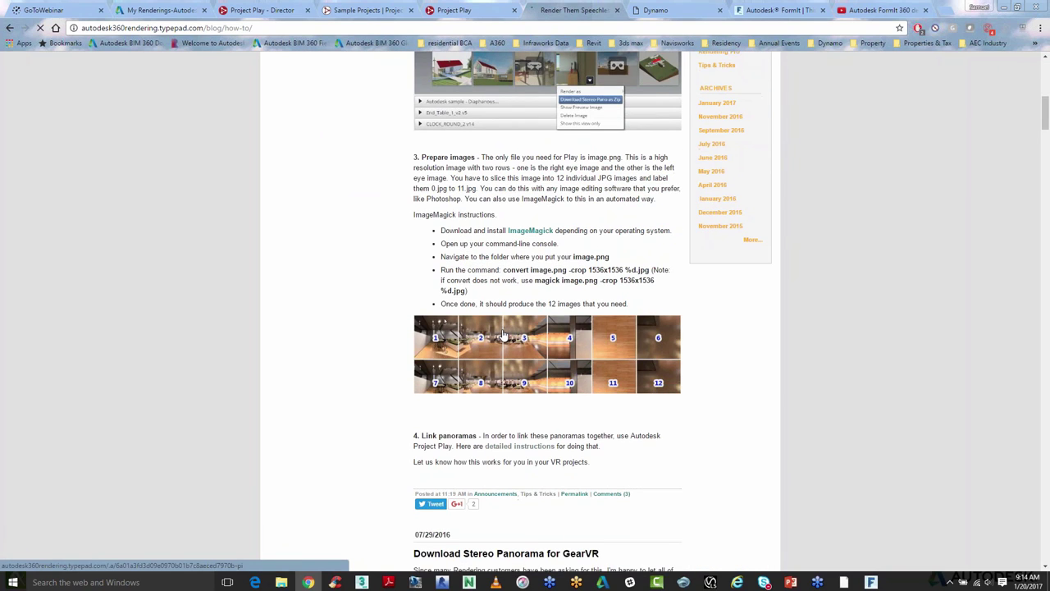
pyautogui.scroll(-1, 504, 335)
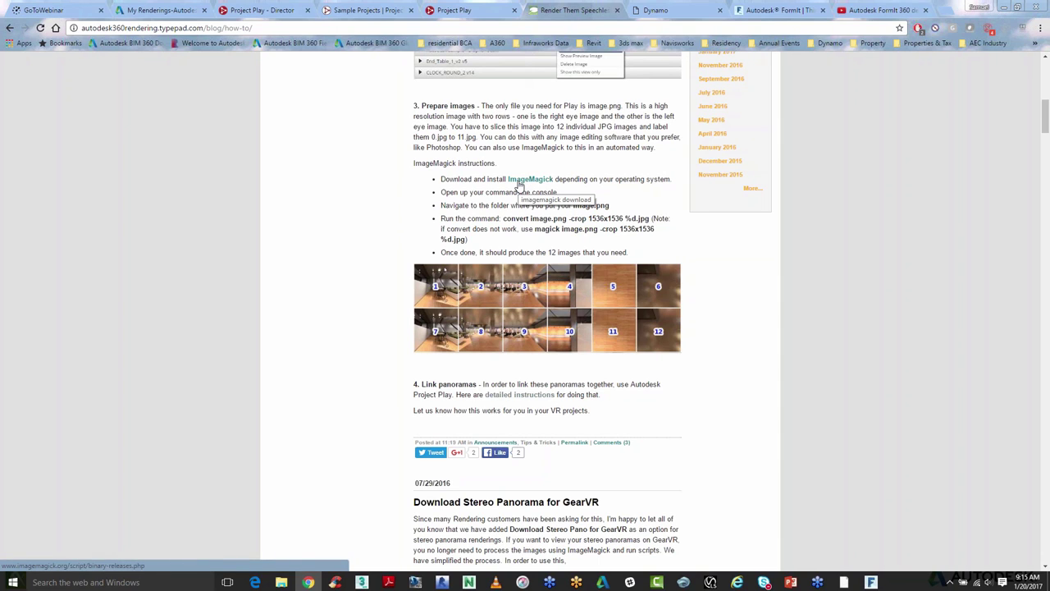
pyautogui.moveTo(503, 217); pyautogui.dragTo(650, 218)
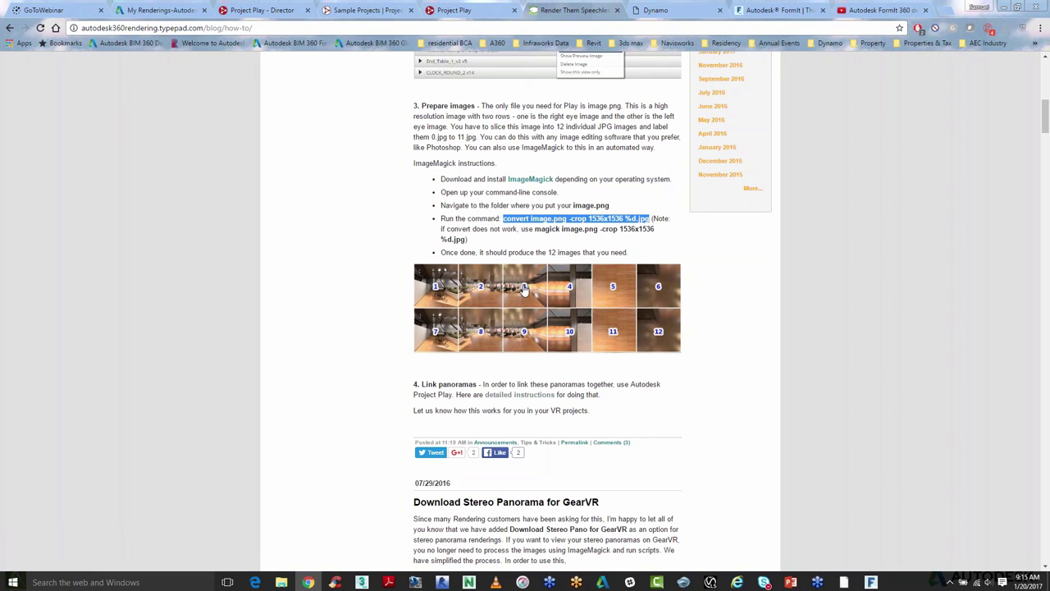
# In the Project Play Director, inspect folder 1's panorama images and the Stereo Pano cube's graph, and return to the WebGL level
pyautogui.click(276, 10)
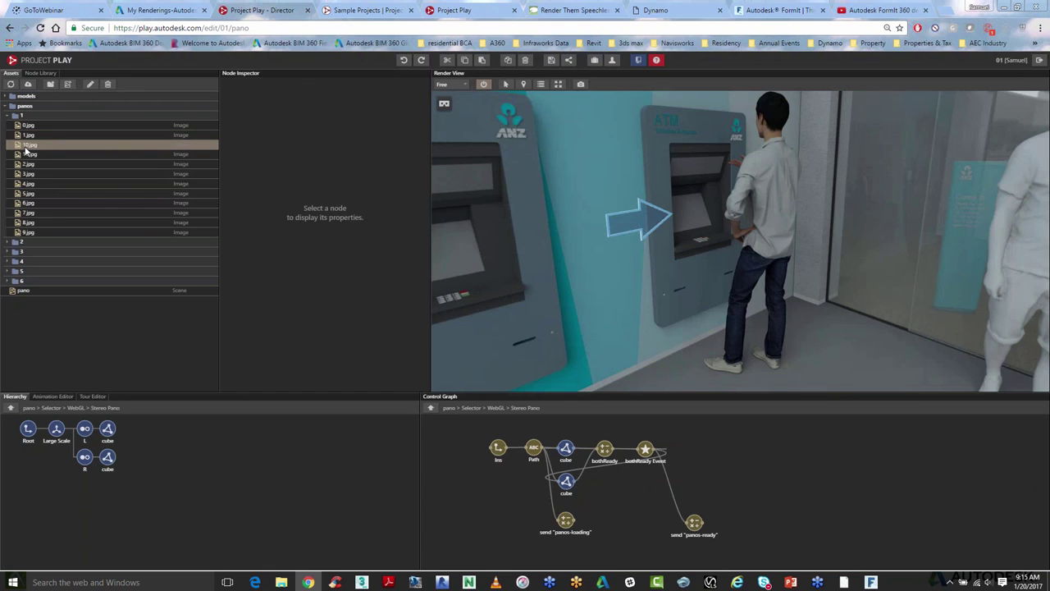
pyautogui.click(29, 193)
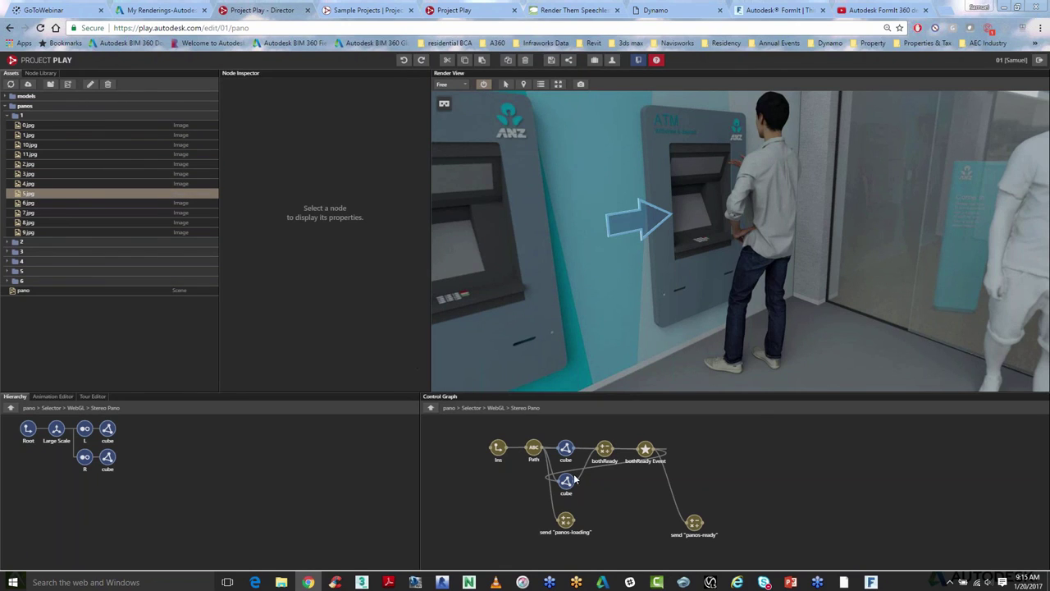
pyautogui.click(431, 410)
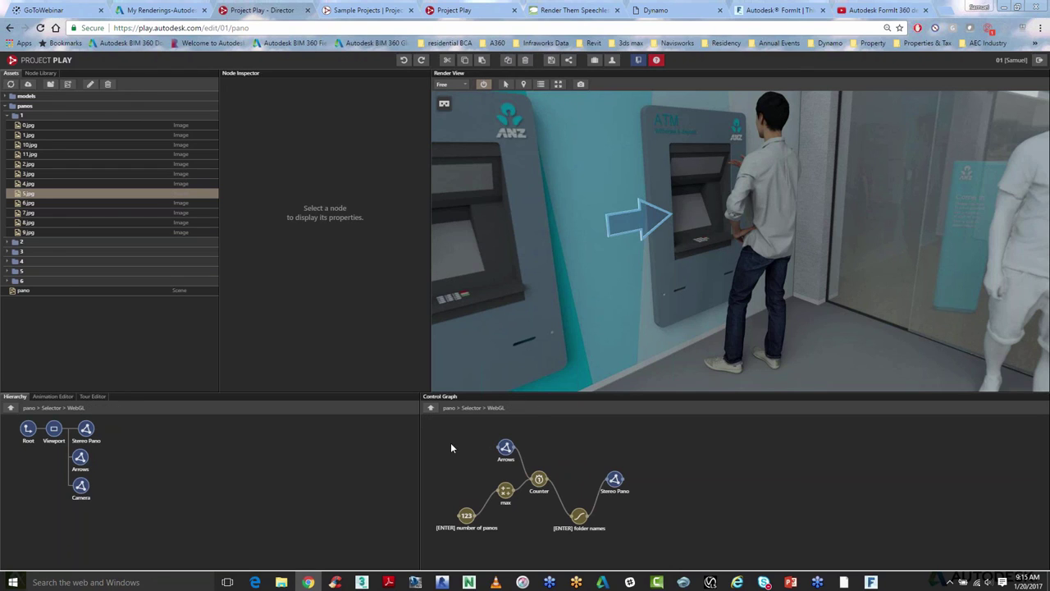
pyautogui.doubleClick(615, 480)
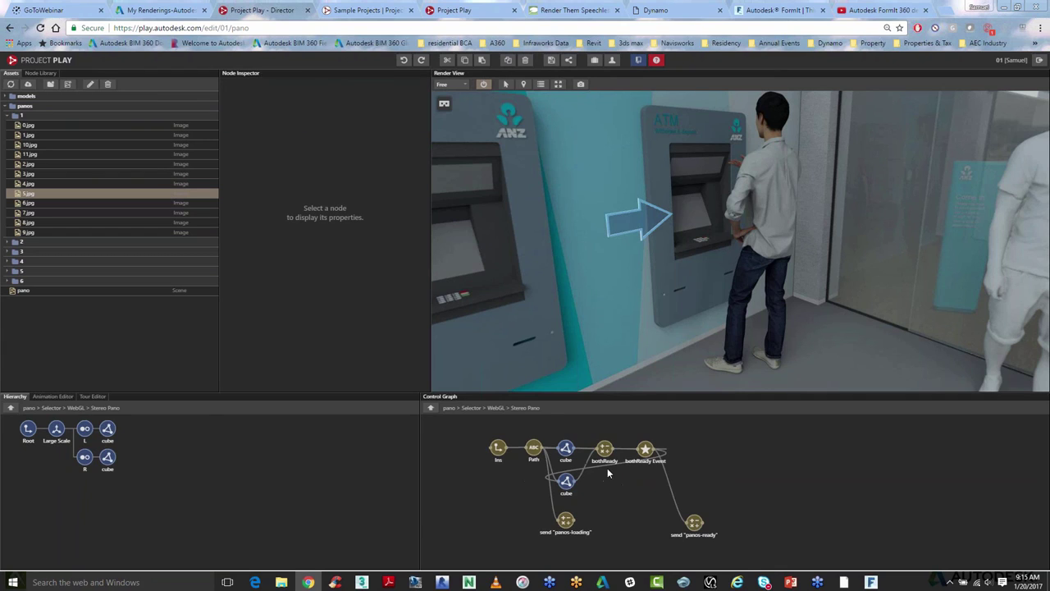
pyautogui.click(564, 448)
pyautogui.doubleClick(564, 448)
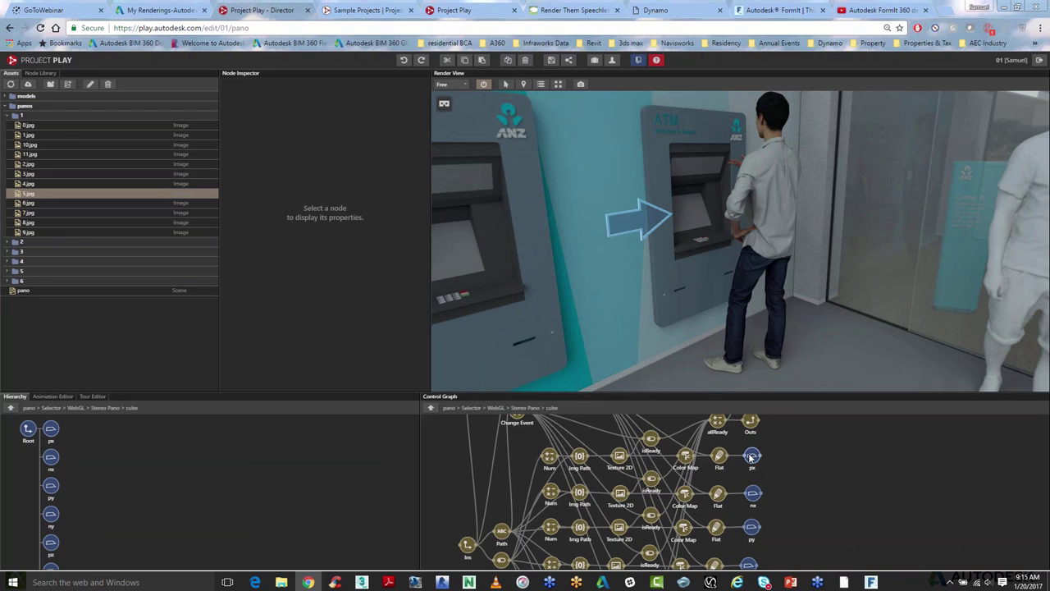
pyautogui.click(431, 412)
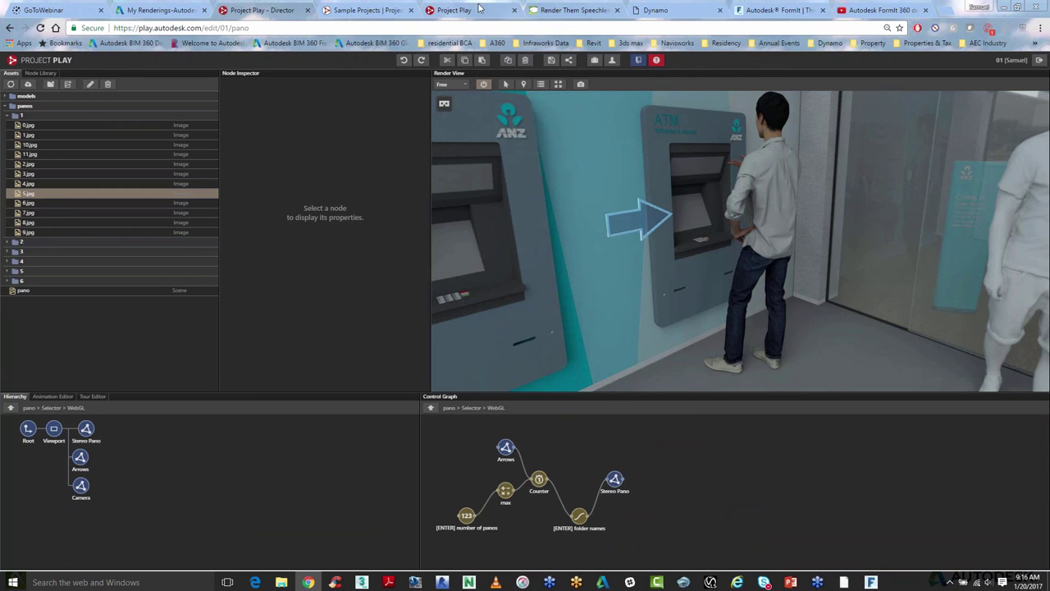
# Return to the Revit stereo panorama tour, move to the bar, and change its wall color to orange
pyautogui.click(551, 8)
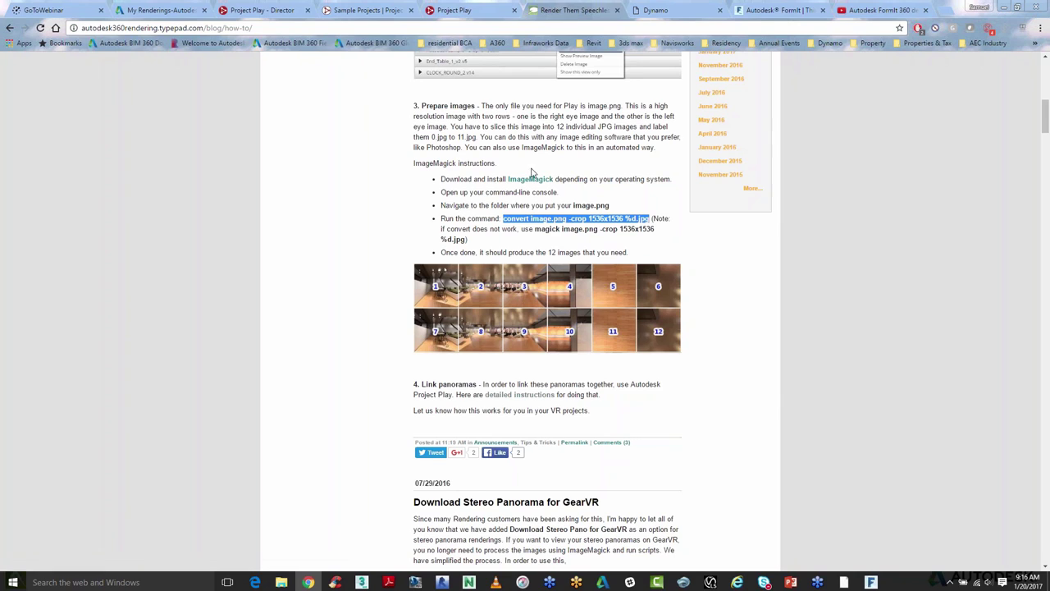
pyautogui.click(461, 9)
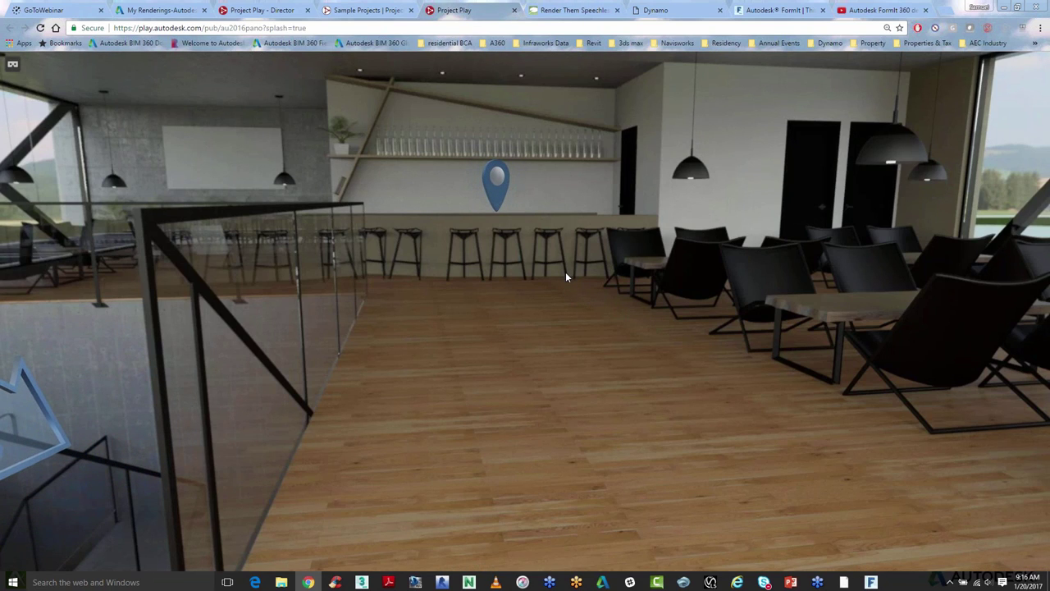
pyautogui.moveTo(565, 272); pyautogui.dragTo(564, 276)
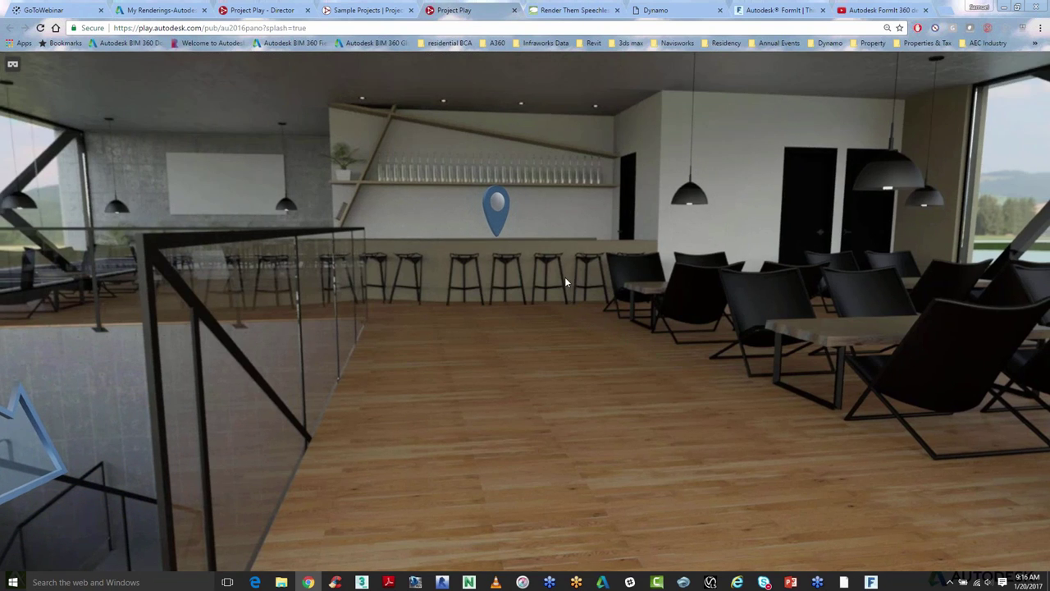
pyautogui.scroll(-3, 564, 276)
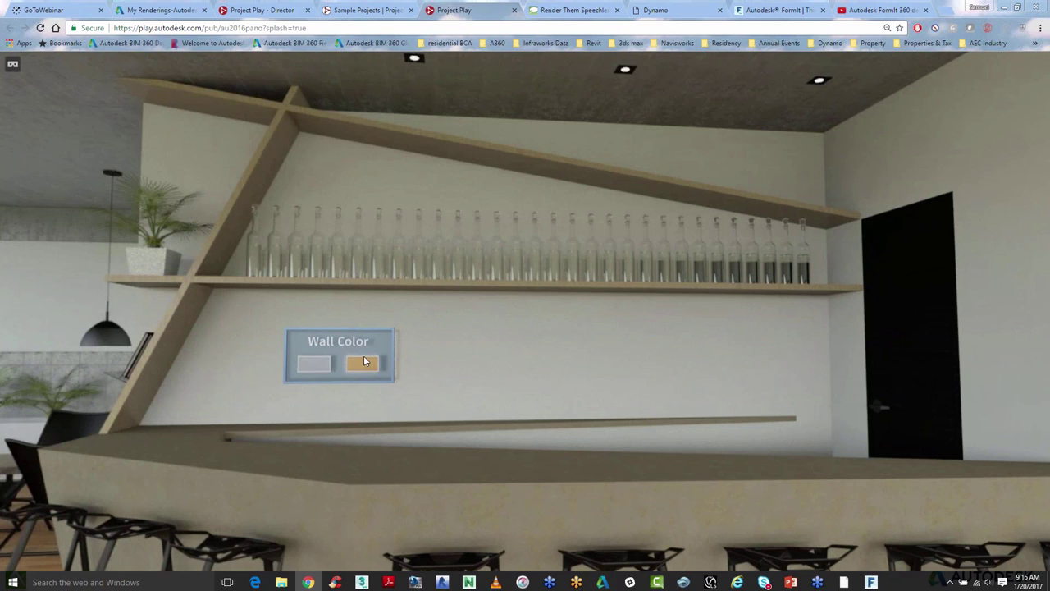
pyautogui.click(363, 360)
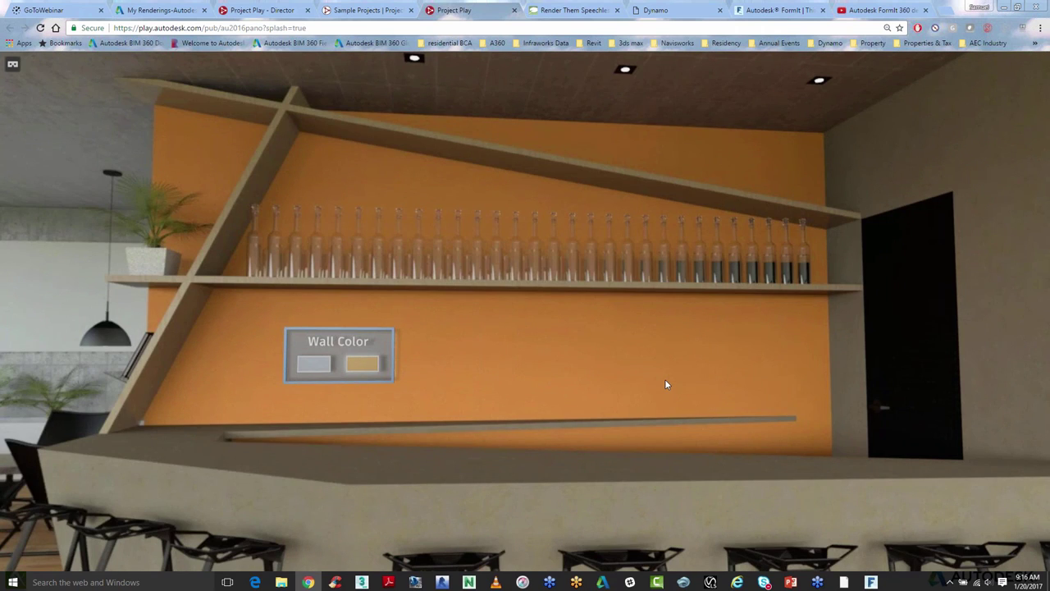
# Turn to the seating area, switch the Seat Option to the sofa, and look around the new furniture
pyautogui.moveTo(664, 383); pyautogui.dragTo(644, 383)
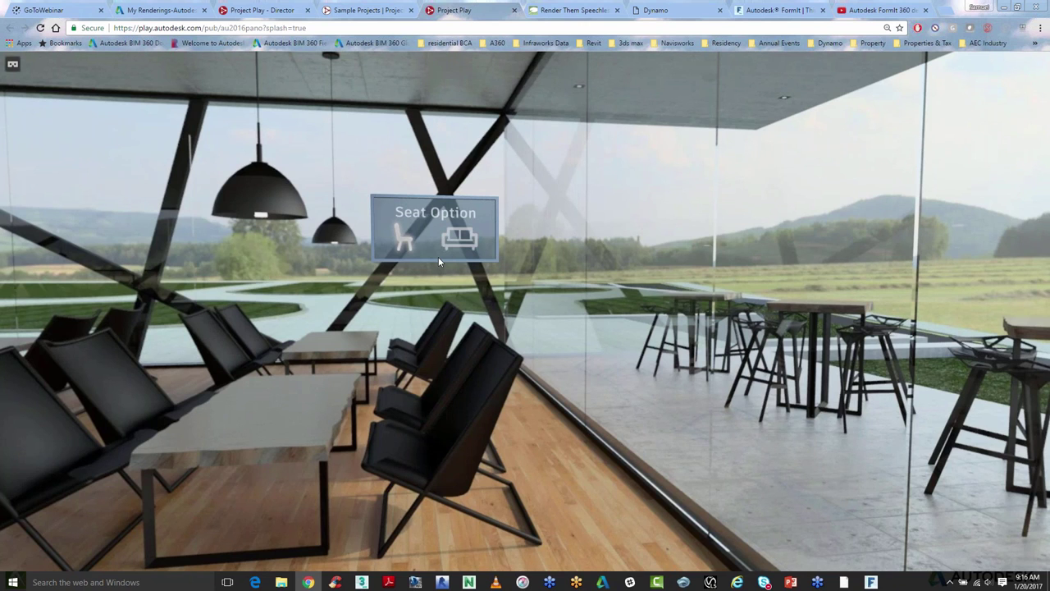
pyautogui.moveTo(438, 256); pyautogui.dragTo(554, 277)
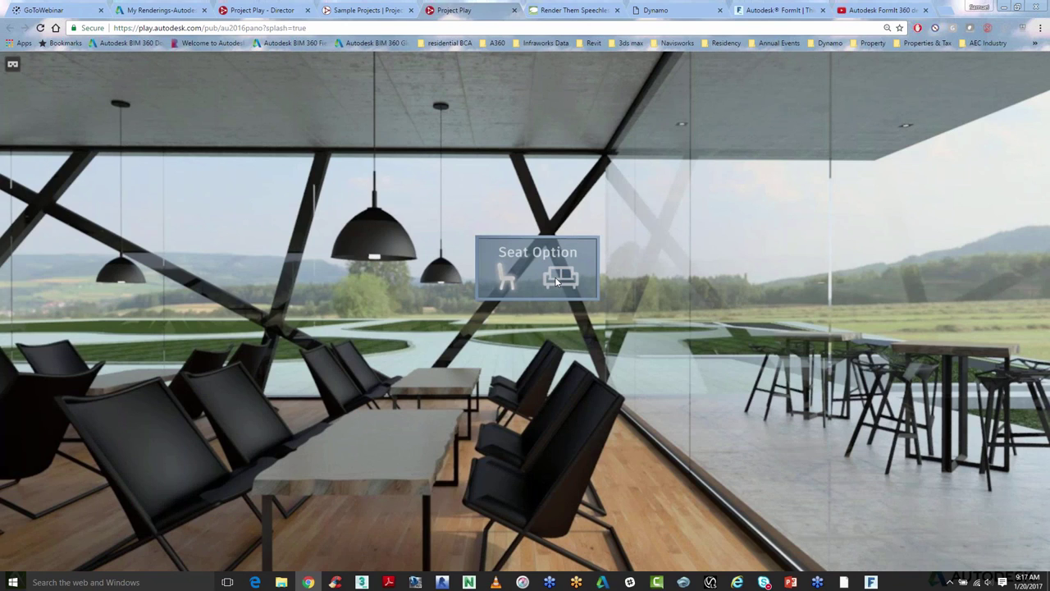
pyautogui.click(555, 277)
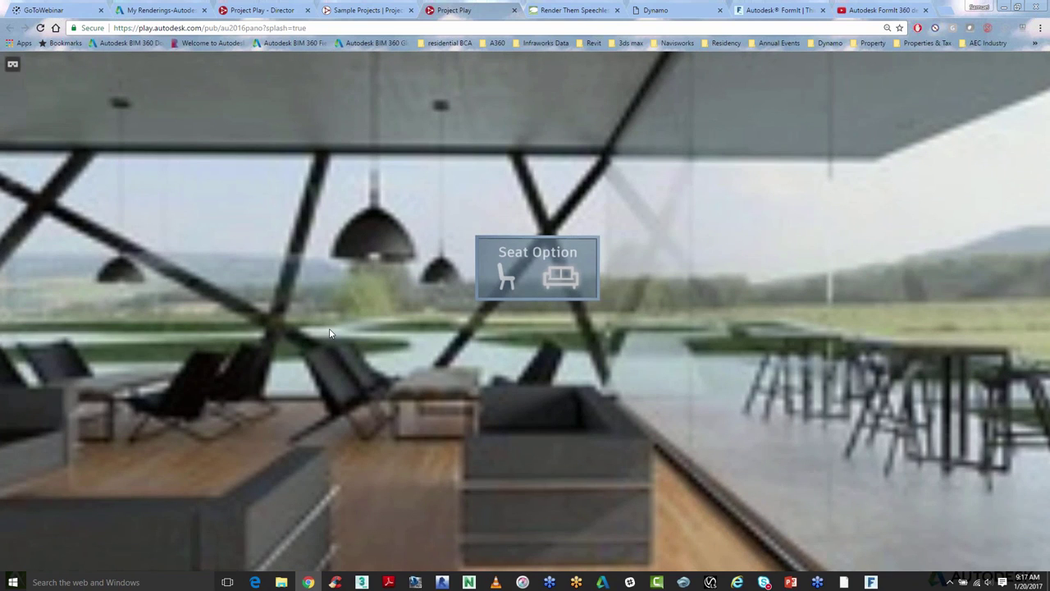
pyautogui.moveTo(329, 333); pyautogui.dragTo(391, 341)
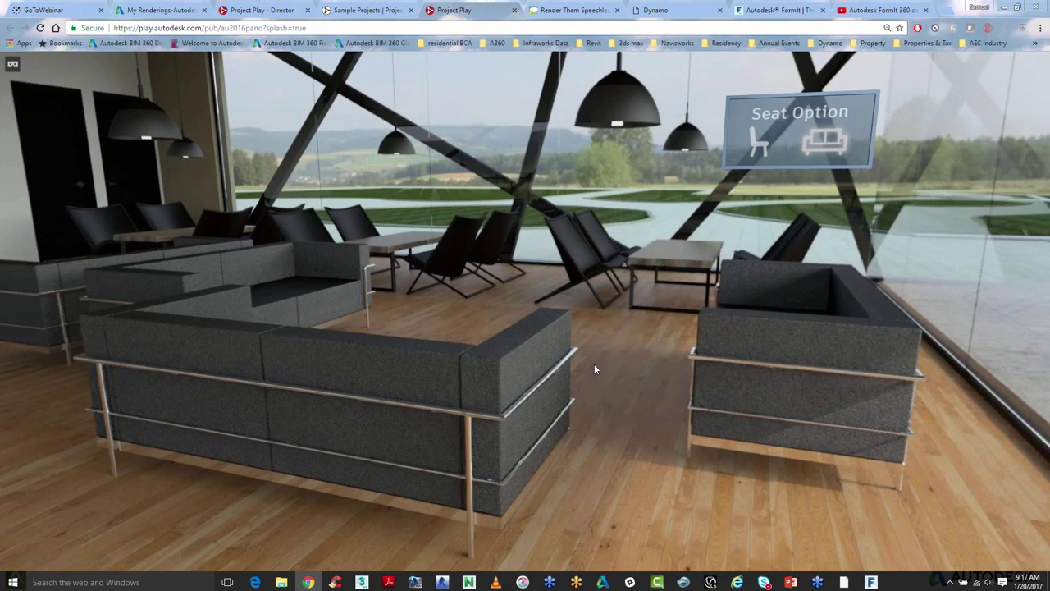
pyautogui.moveTo(594, 366); pyautogui.dragTo(497, 372)
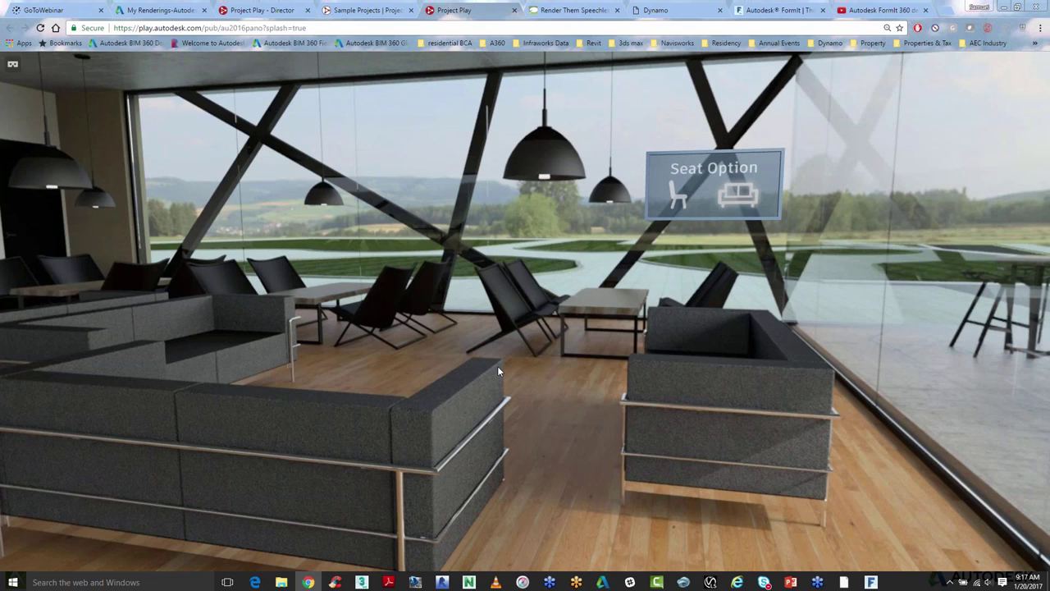
pyautogui.scroll(2, 497, 371)
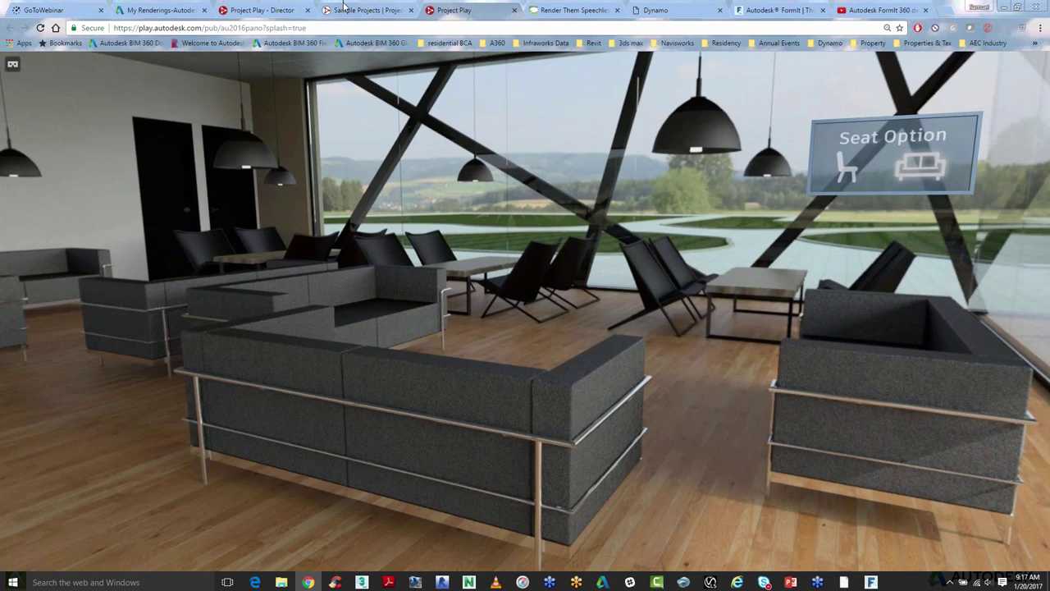
# Browse the Project Play documentation's sample projects down to the Warrior example and back up to the photogrammetry person scan
pyautogui.click(345, 6)
pyautogui.scroll(-4, 563, 328)
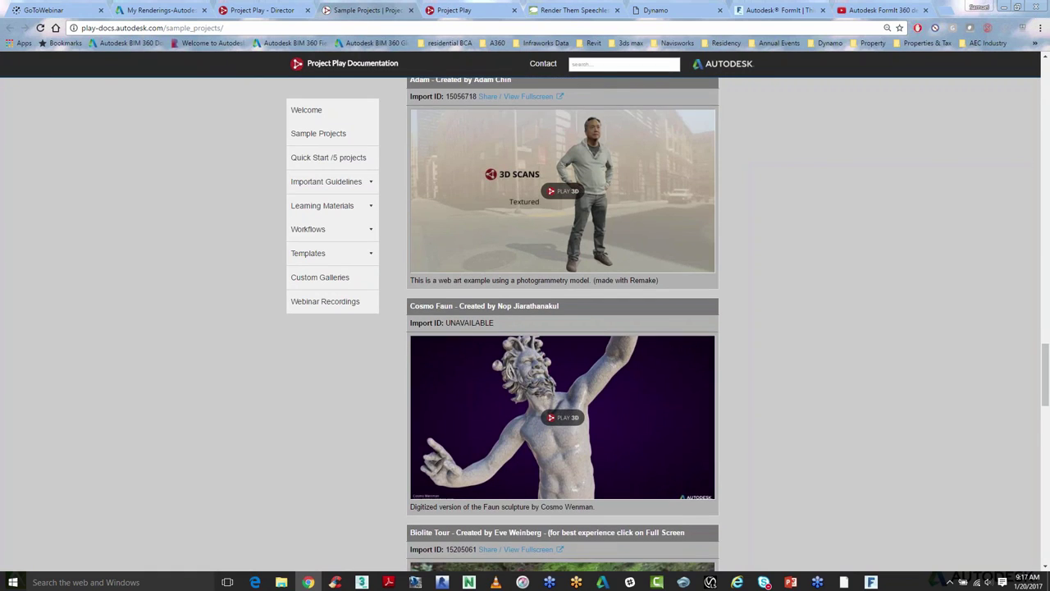
pyautogui.scroll(-4, 563, 328)
pyautogui.scroll(-2, 563, 328)
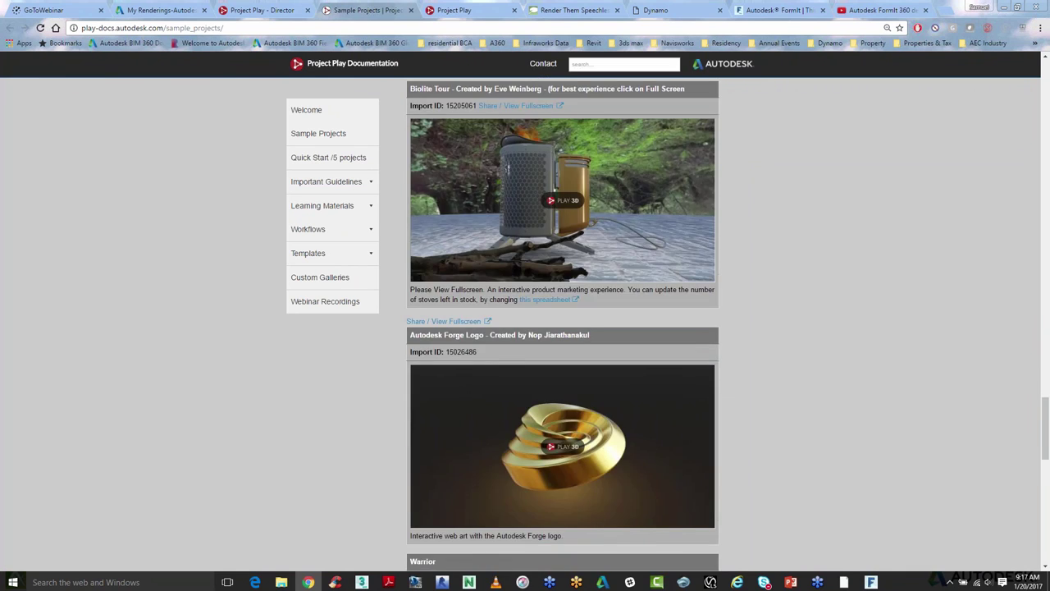
pyautogui.scroll(-4, 562, 328)
pyautogui.scroll(2, 563, 328)
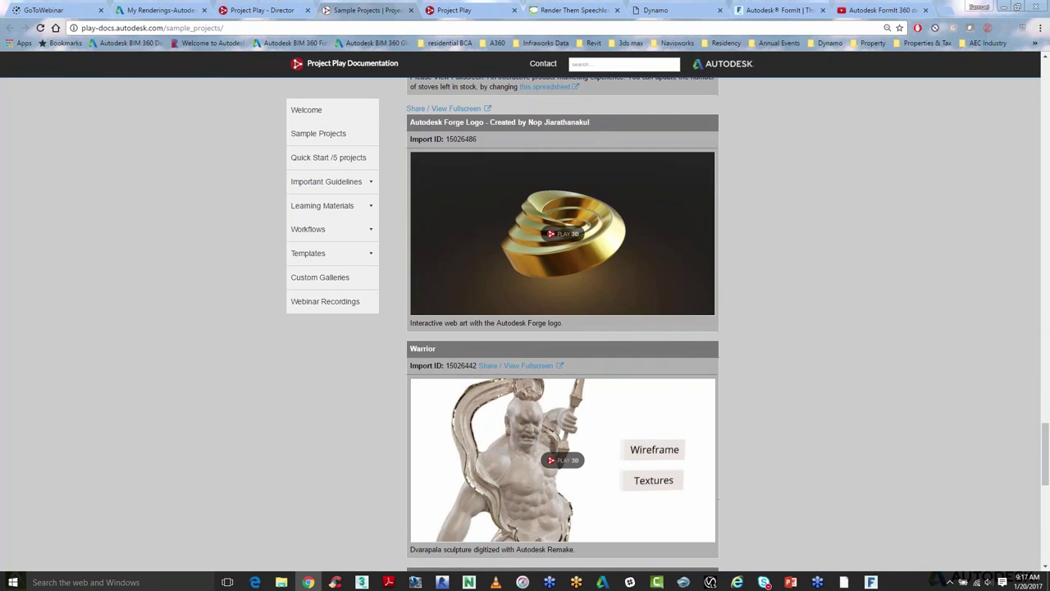
pyautogui.scroll(7, 562, 328)
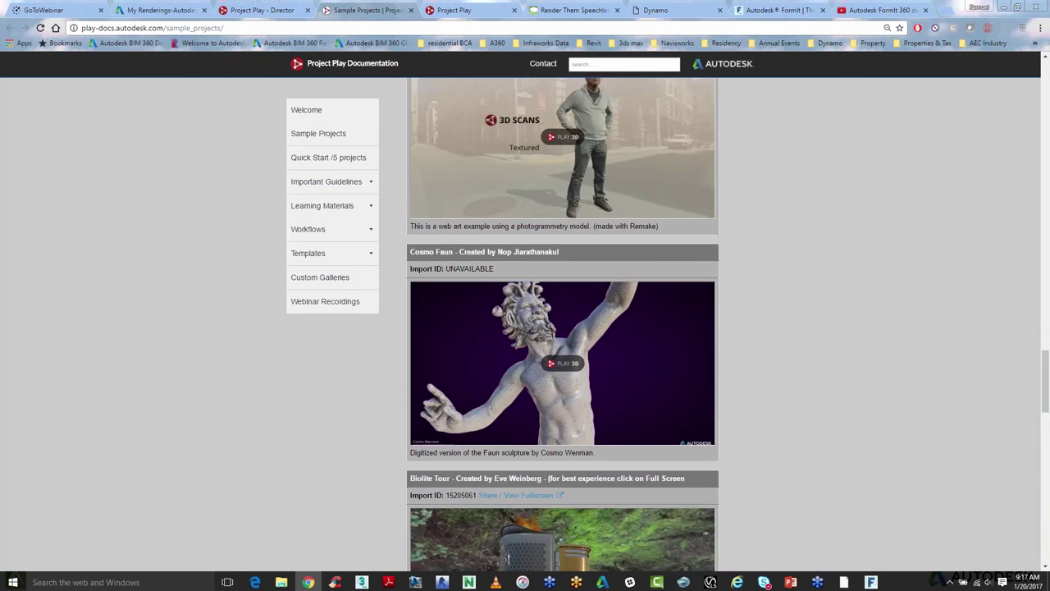
pyautogui.scroll(2, 568, 304)
# Start the photogrammetry person scan sample, view it fullscreen, choose its Textured display, and return to the Sample Projects page
pyautogui.click(567, 302)
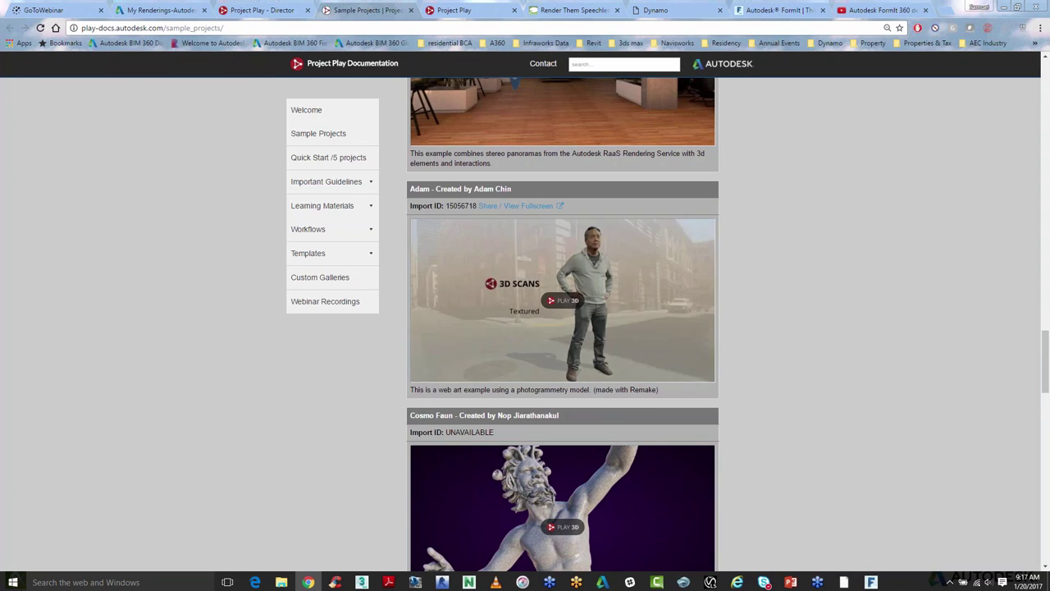
pyautogui.click(537, 208)
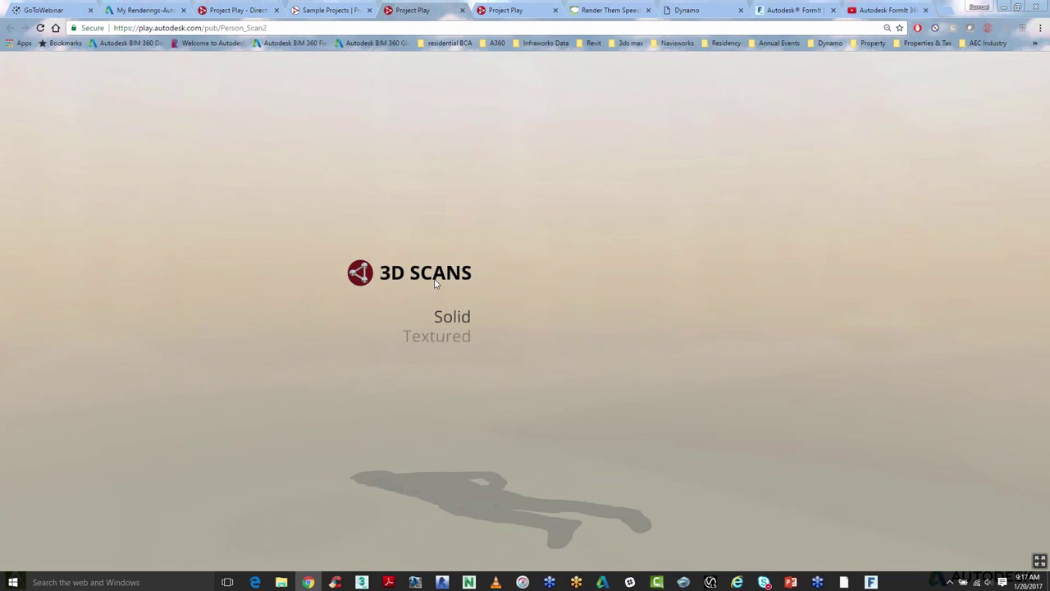
pyautogui.click(436, 335)
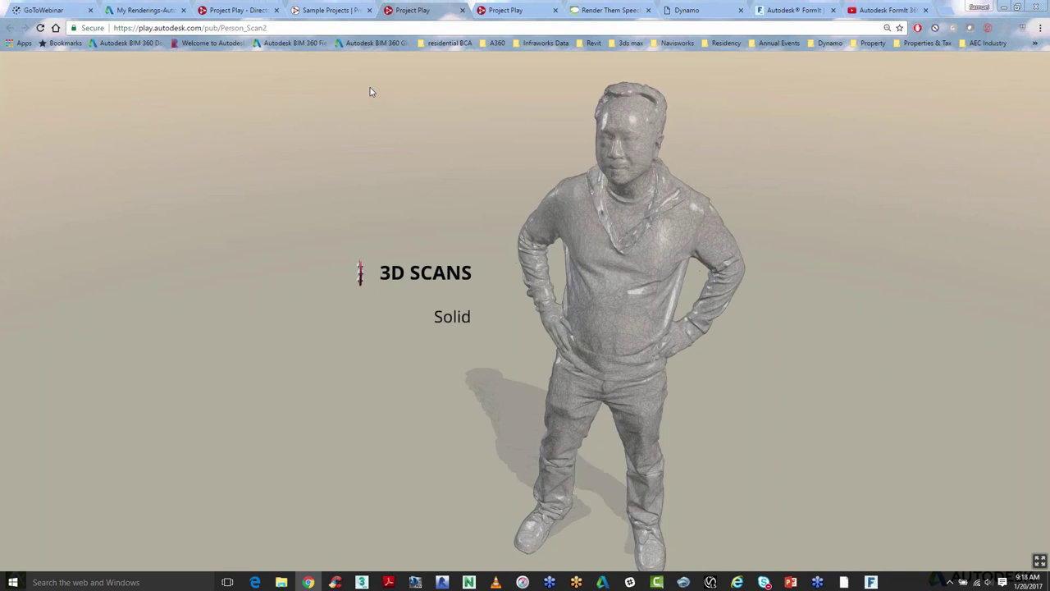
pyautogui.click(337, 10)
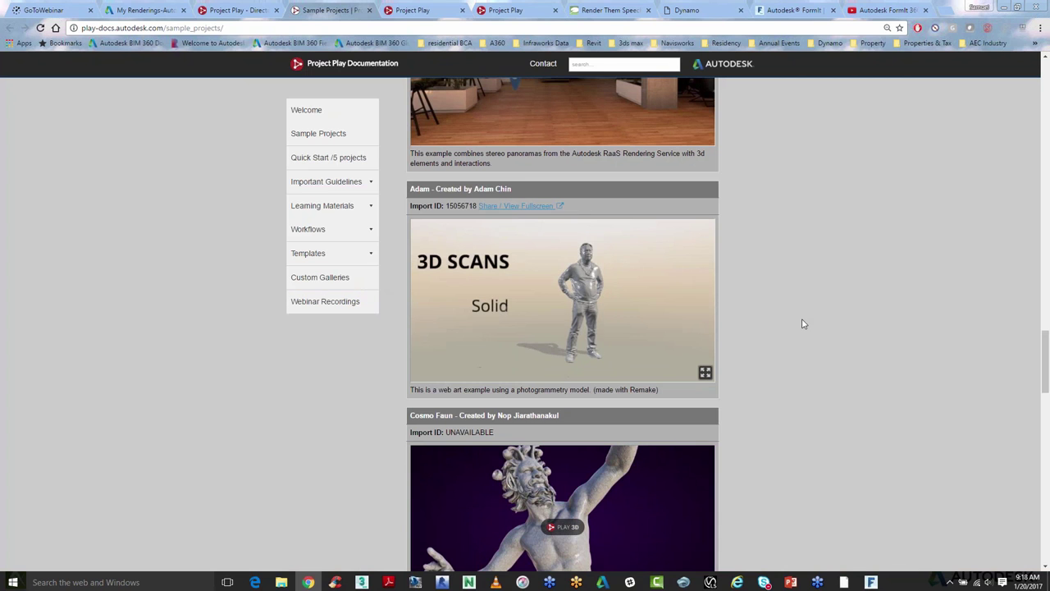
# Browse the remaining sample projects down to the Timeline example and back up to the Radio sample at the start of the list
pyautogui.scroll(-12, 803, 323)
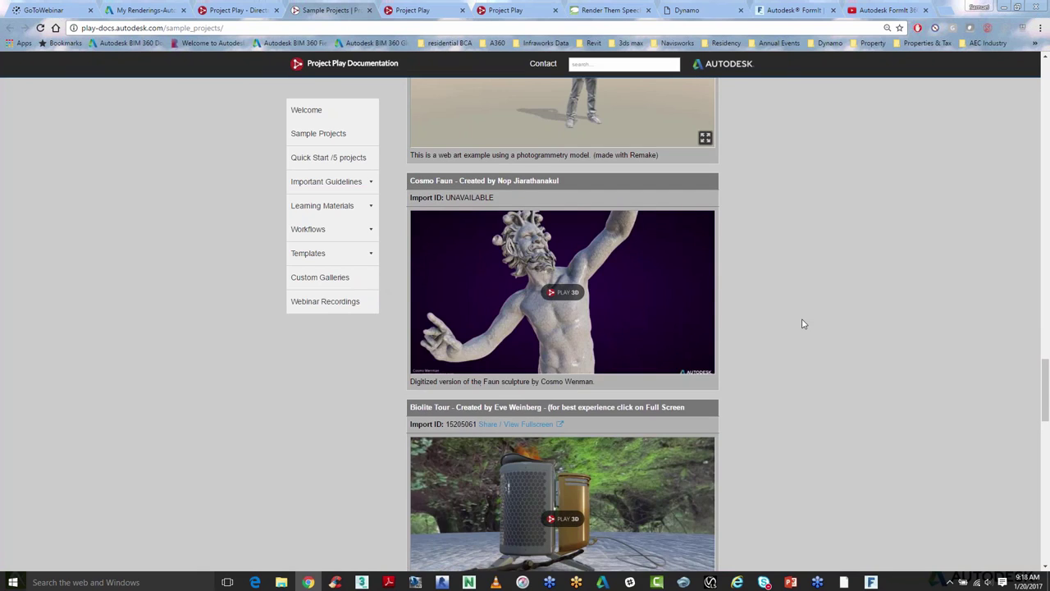
pyautogui.scroll(-5, 803, 323)
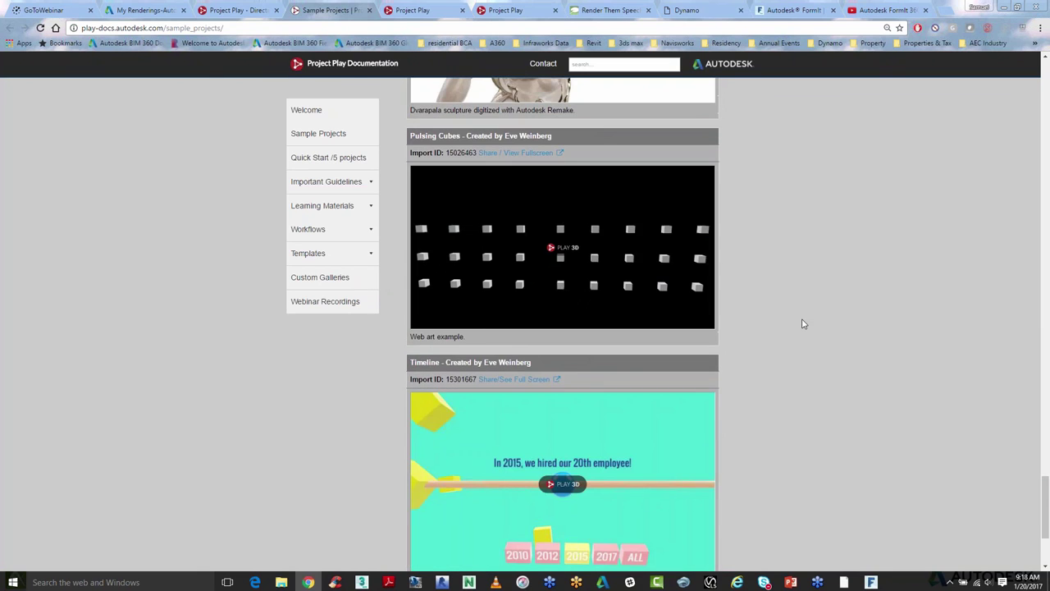
pyautogui.scroll(3, 803, 323)
pyautogui.scroll(7, 803, 323)
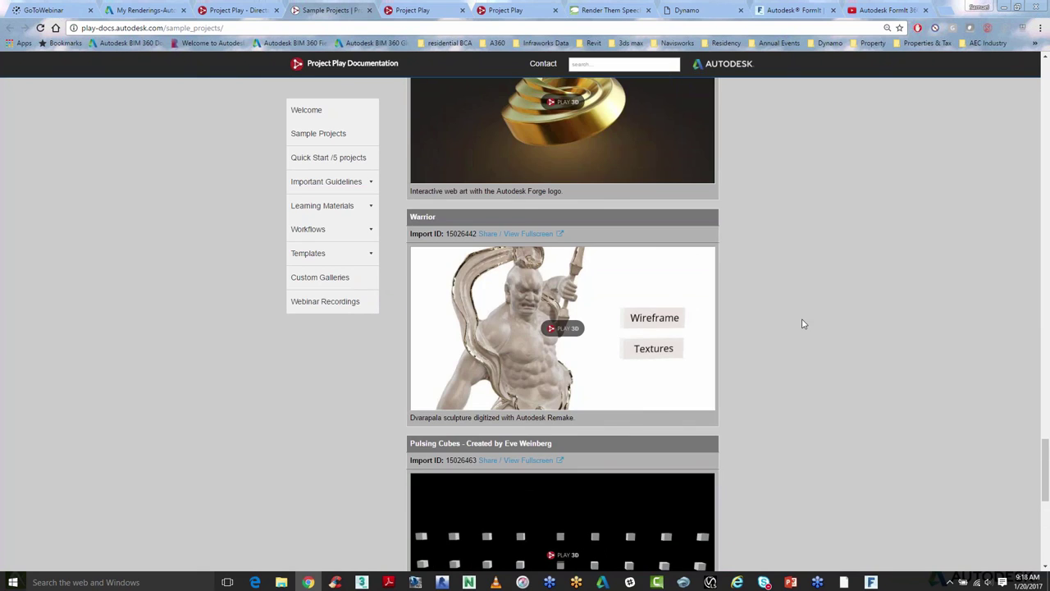
pyautogui.scroll(10, 803, 323)
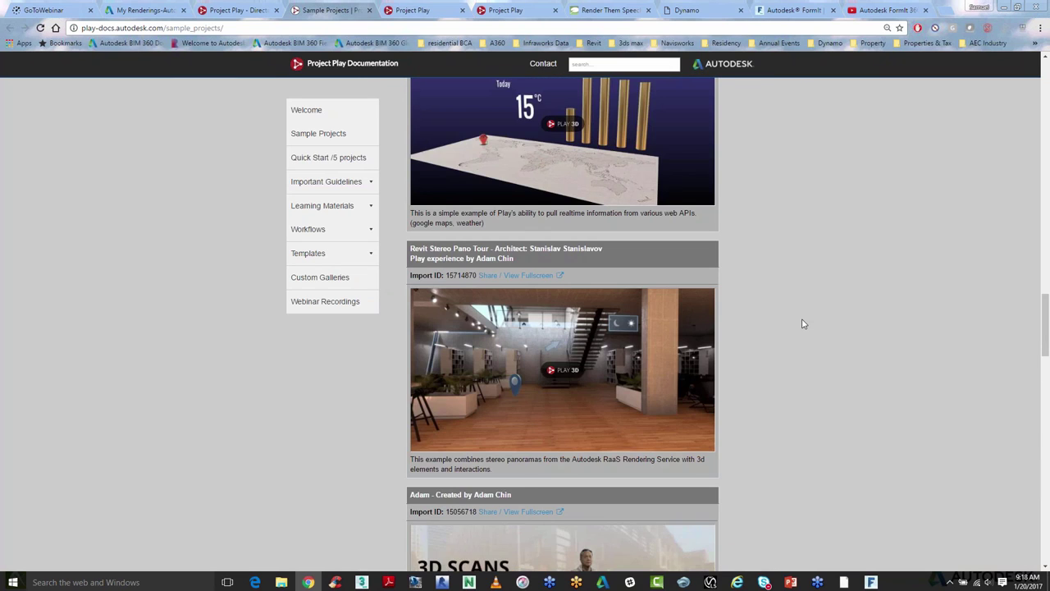
pyautogui.scroll(3, 803, 323)
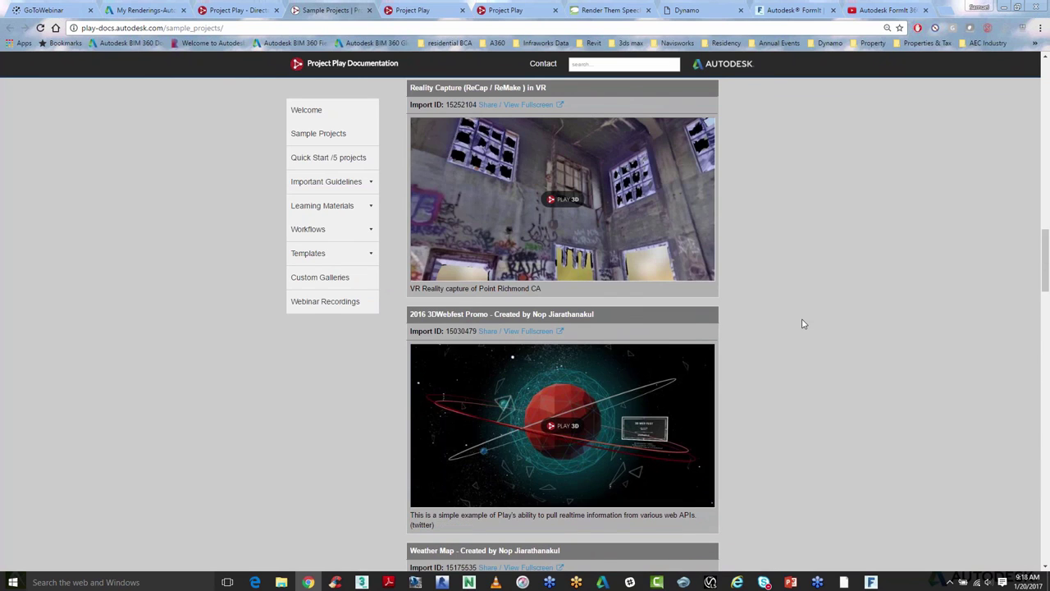
pyautogui.scroll(6, 802, 323)
pyautogui.scroll(5, 803, 323)
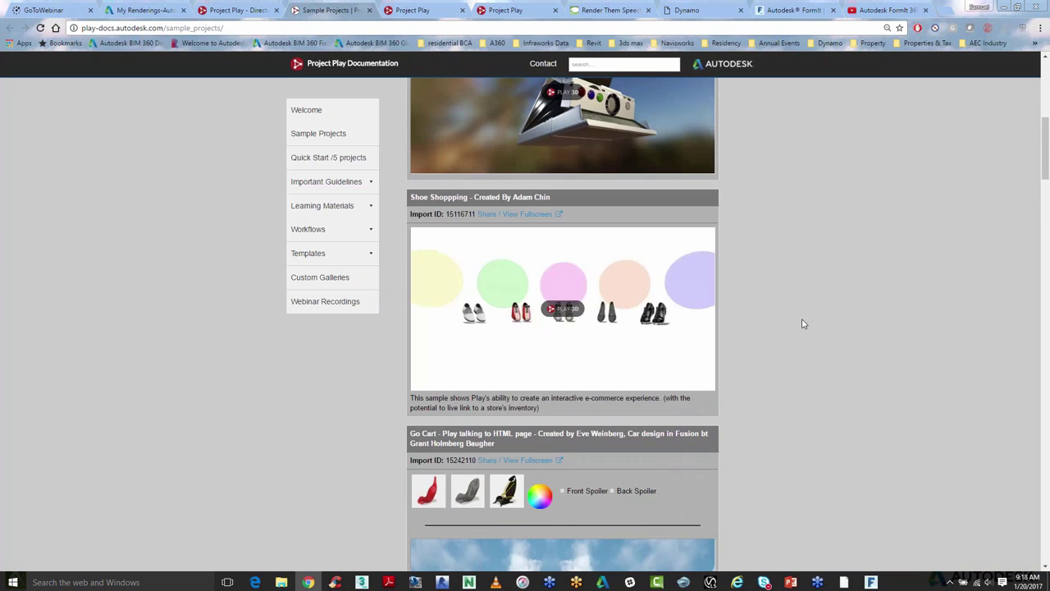
pyautogui.scroll(6, 803, 323)
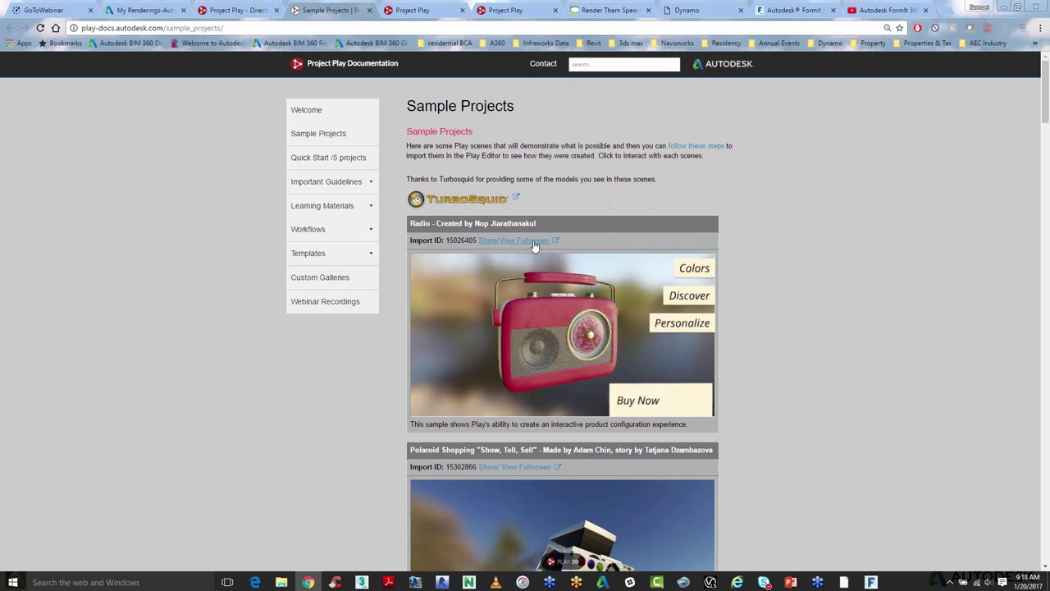
# View the Radio sample fullscreen, start its 3D scene, and orbit the radio to see it from above
pyautogui.click(533, 241)
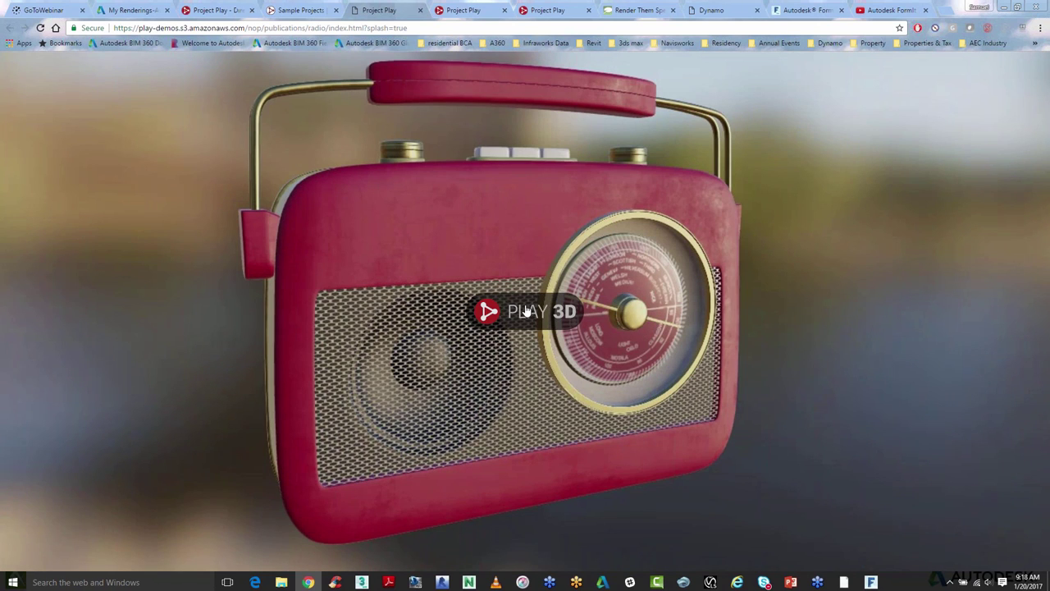
pyautogui.click(527, 311)
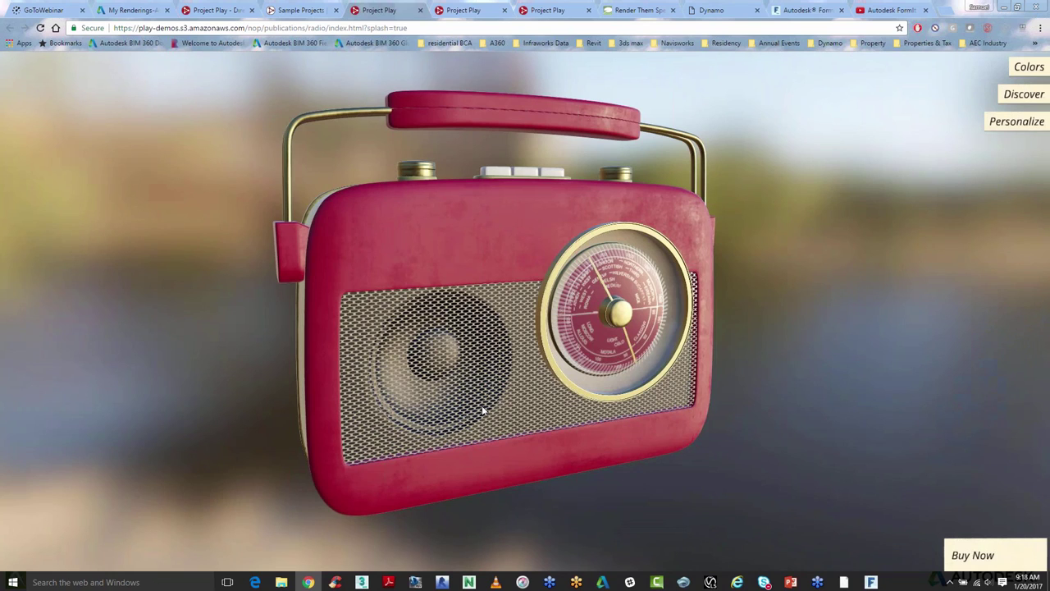
pyautogui.moveTo(482, 405); pyautogui.dragTo(598, 295)
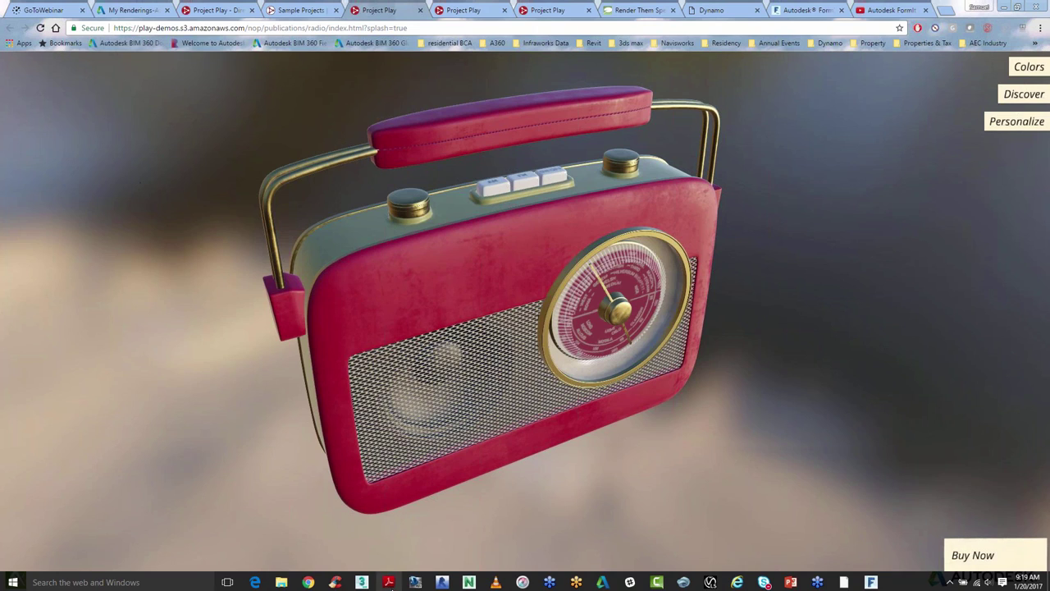
# Switch to the running PowerPoint slide show with the phone QR codes for trees, entrance, lobby and lectern
pyautogui.click(792, 582)
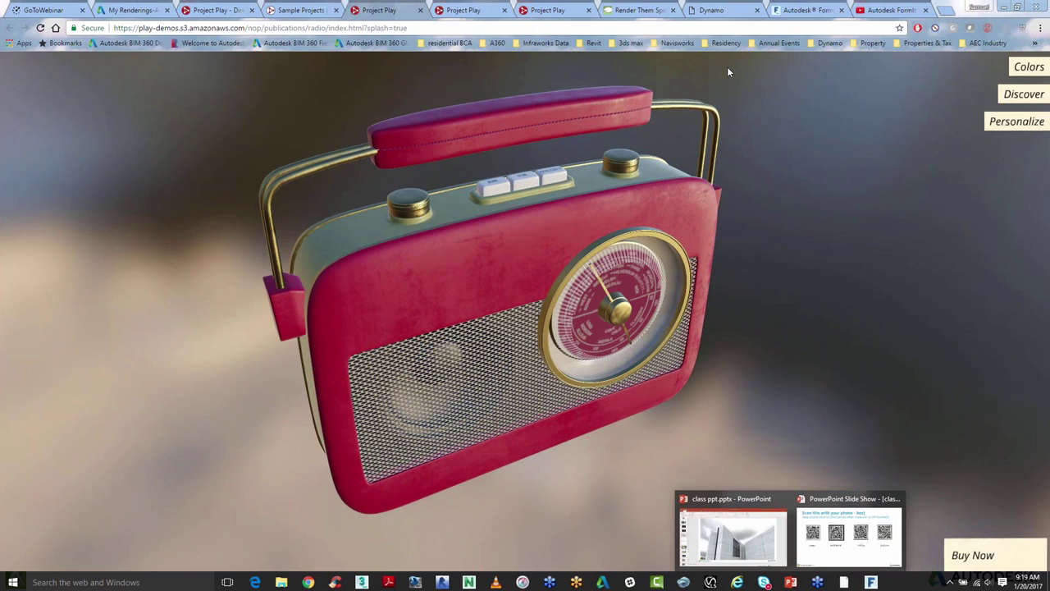
pyautogui.click(781, 8)
pyautogui.moveTo(790, 581)
pyautogui.moveTo(764, 558)
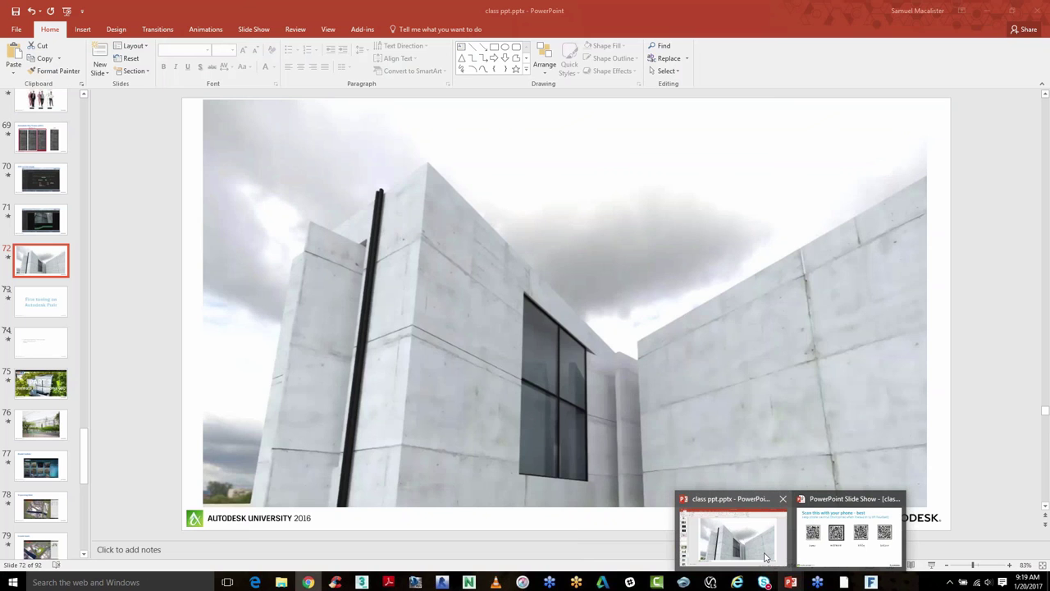
pyautogui.click(849, 537)
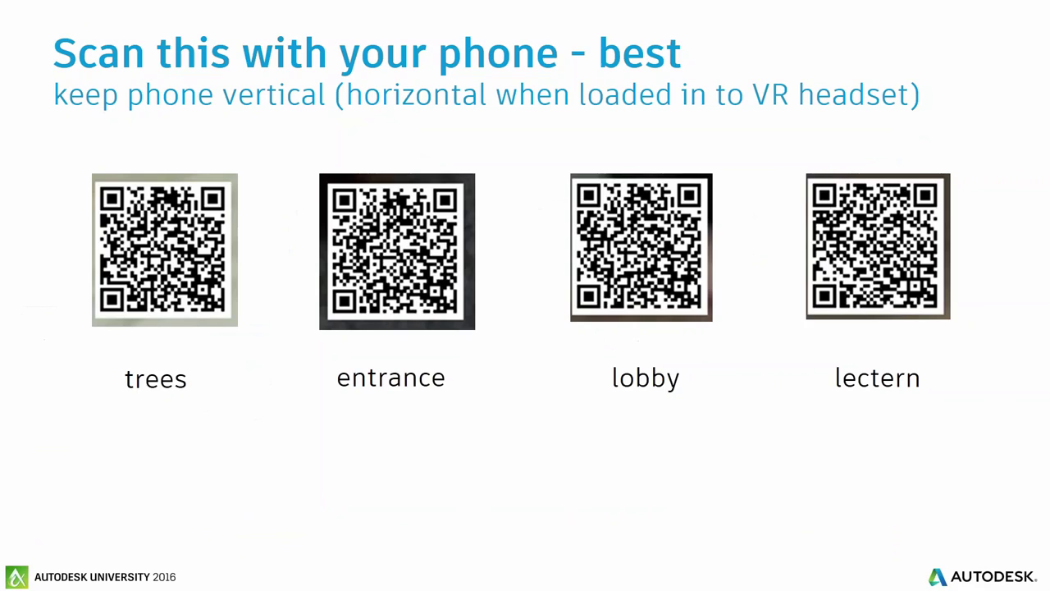